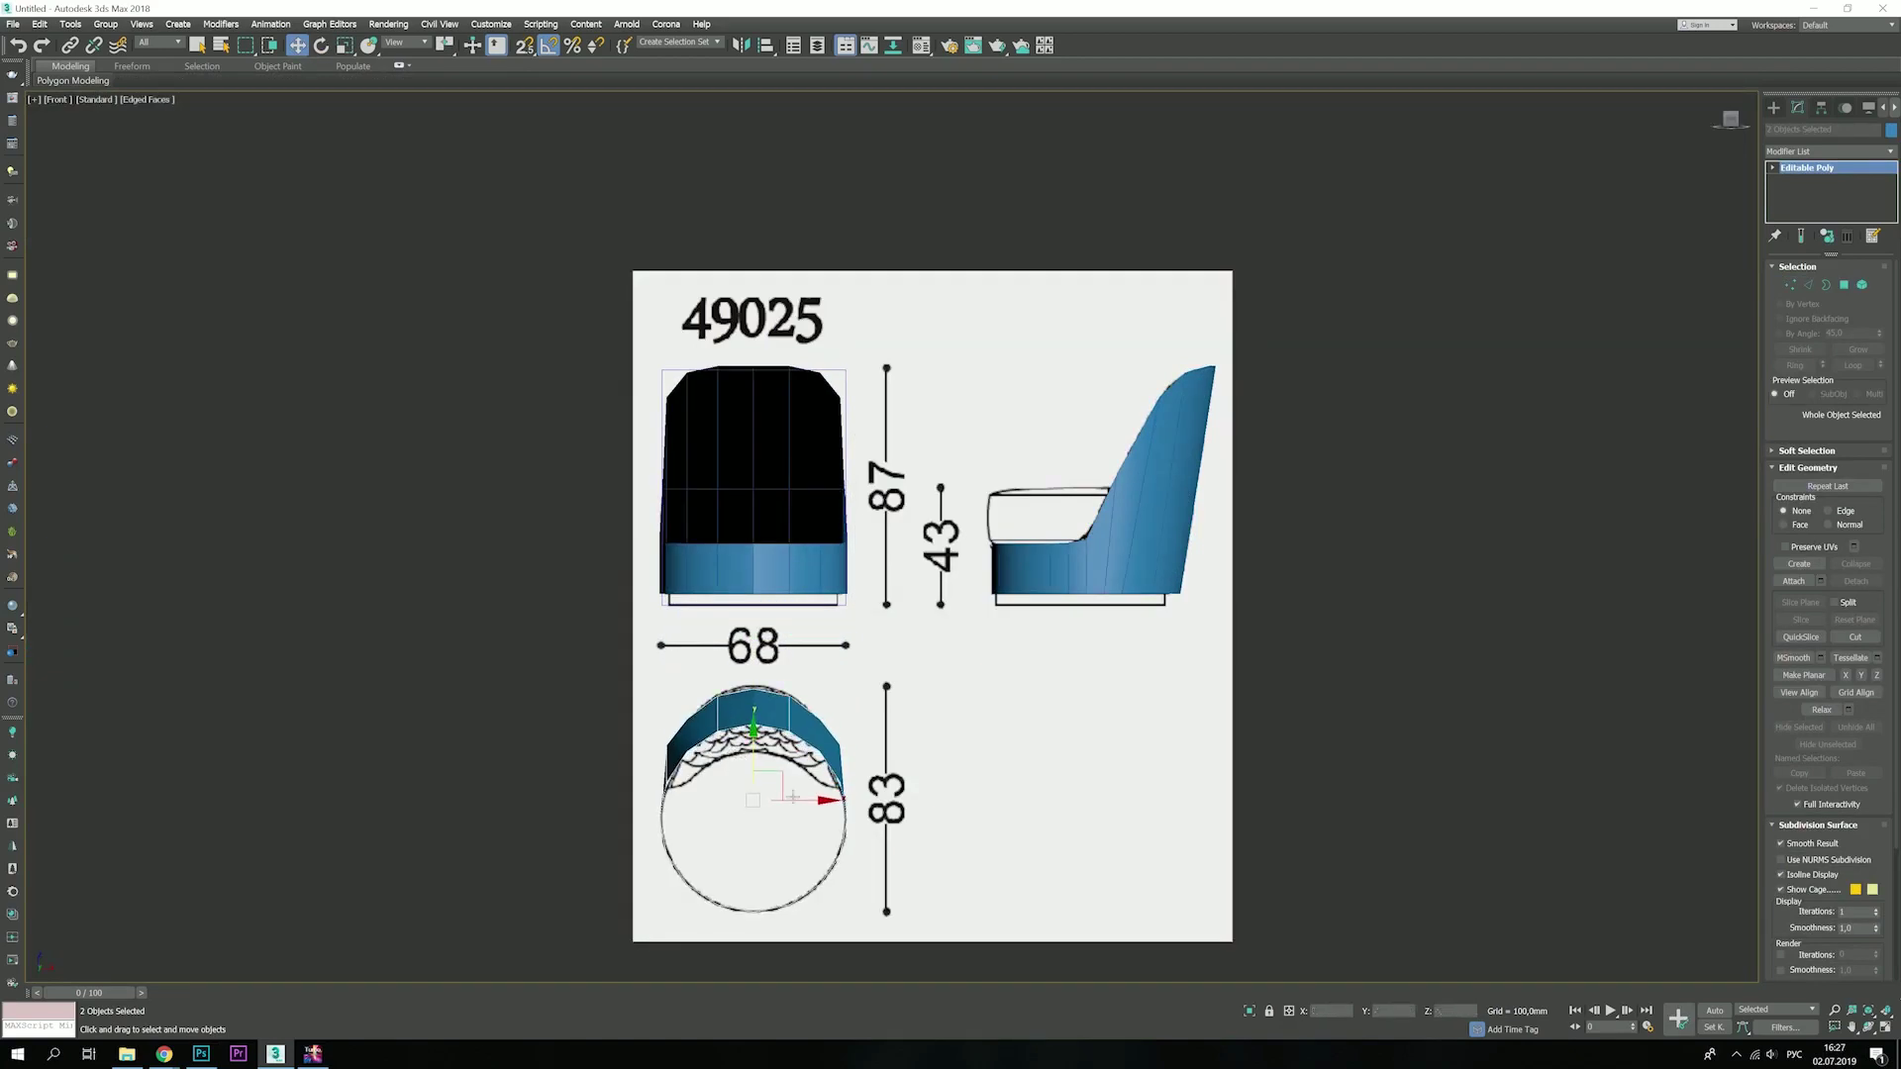
- Select the chair seat's edges in Vertex mode, cut new edges and scale the selection
scroll(793, 797, up, 5)
middle_drag(793, 797, 855, 649)
scroll(855, 649, down, 4)
scroll(1182, 489, up, 4)
click(1182, 489)
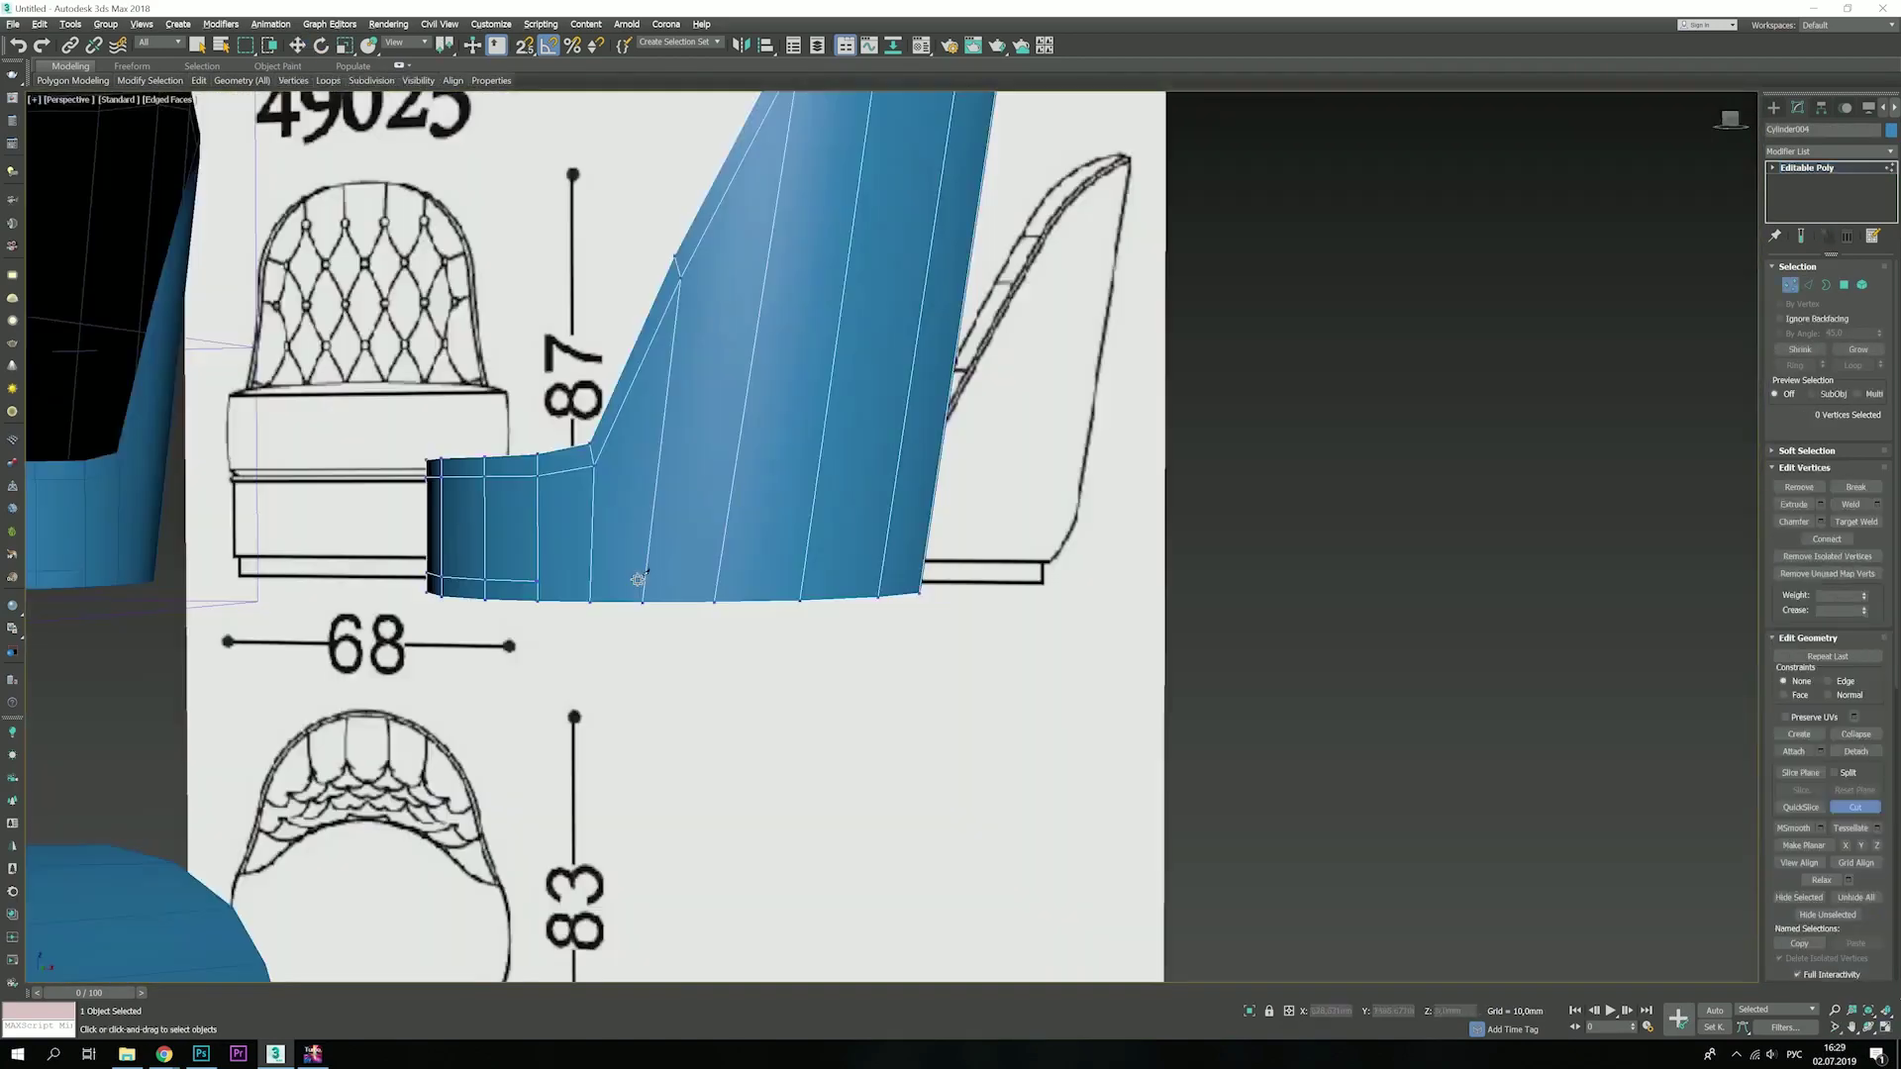
alt+middle_drag(637, 581, 696, 745)
key(1)
key(alt+c)
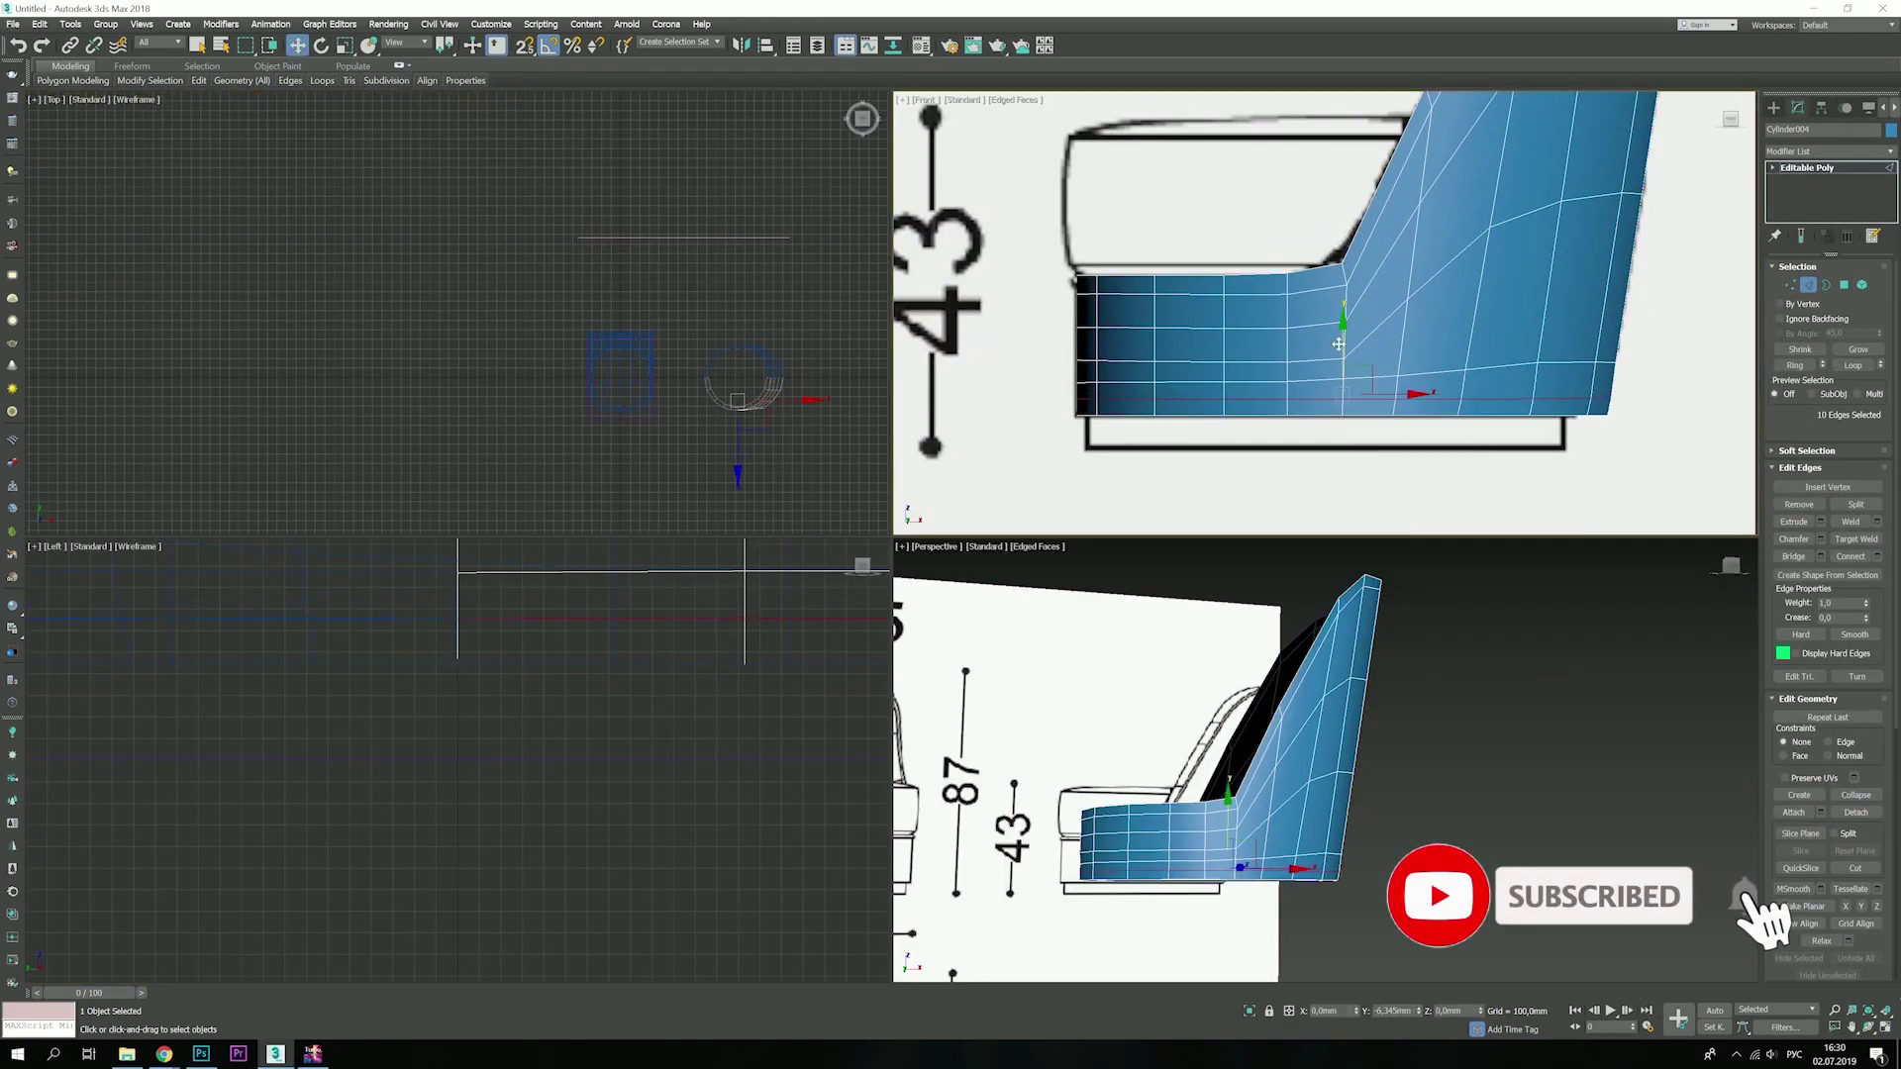
alt+middle_drag(1118, 763, 1310, 673)
click(1152, 702)
key(r)
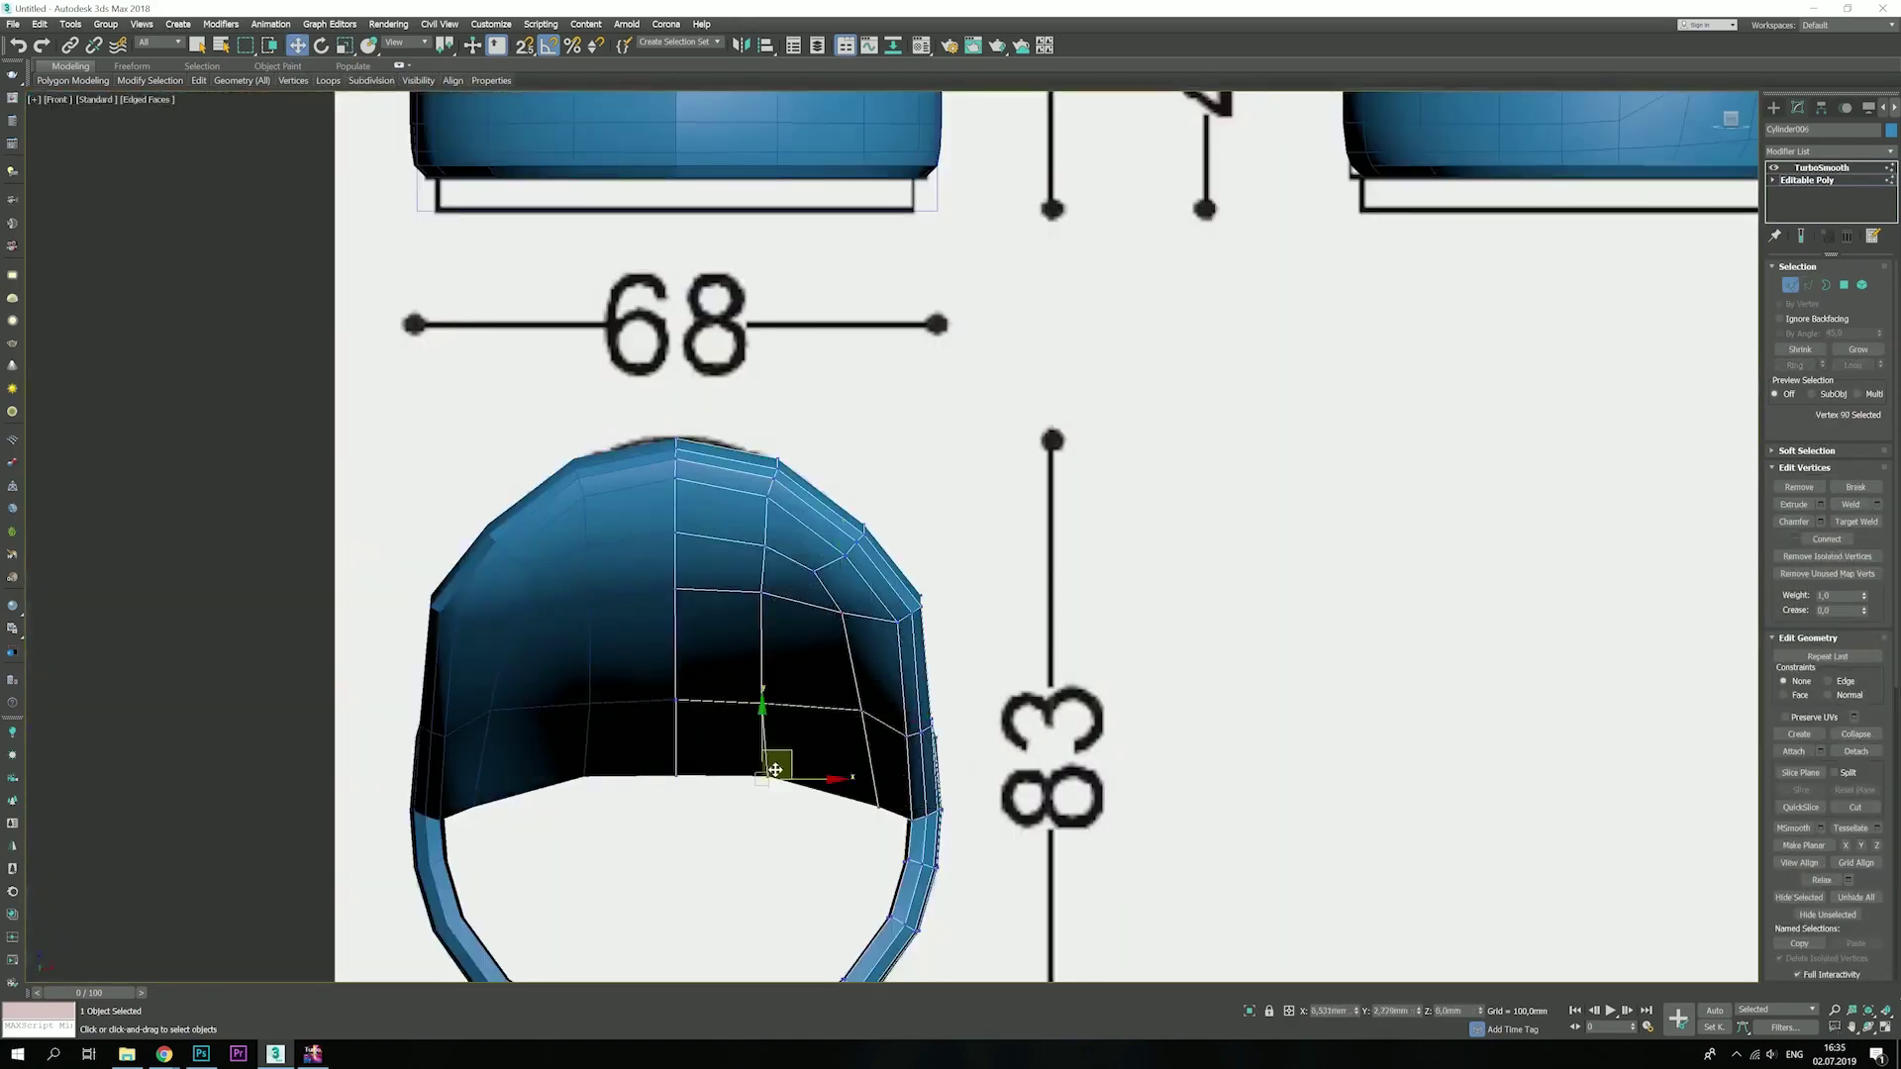
- Move the seat vertices onto the blueprint outline and paint a swirl into the grid plane
click(712, 562)
middle_drag(679, 598, 715, 678)
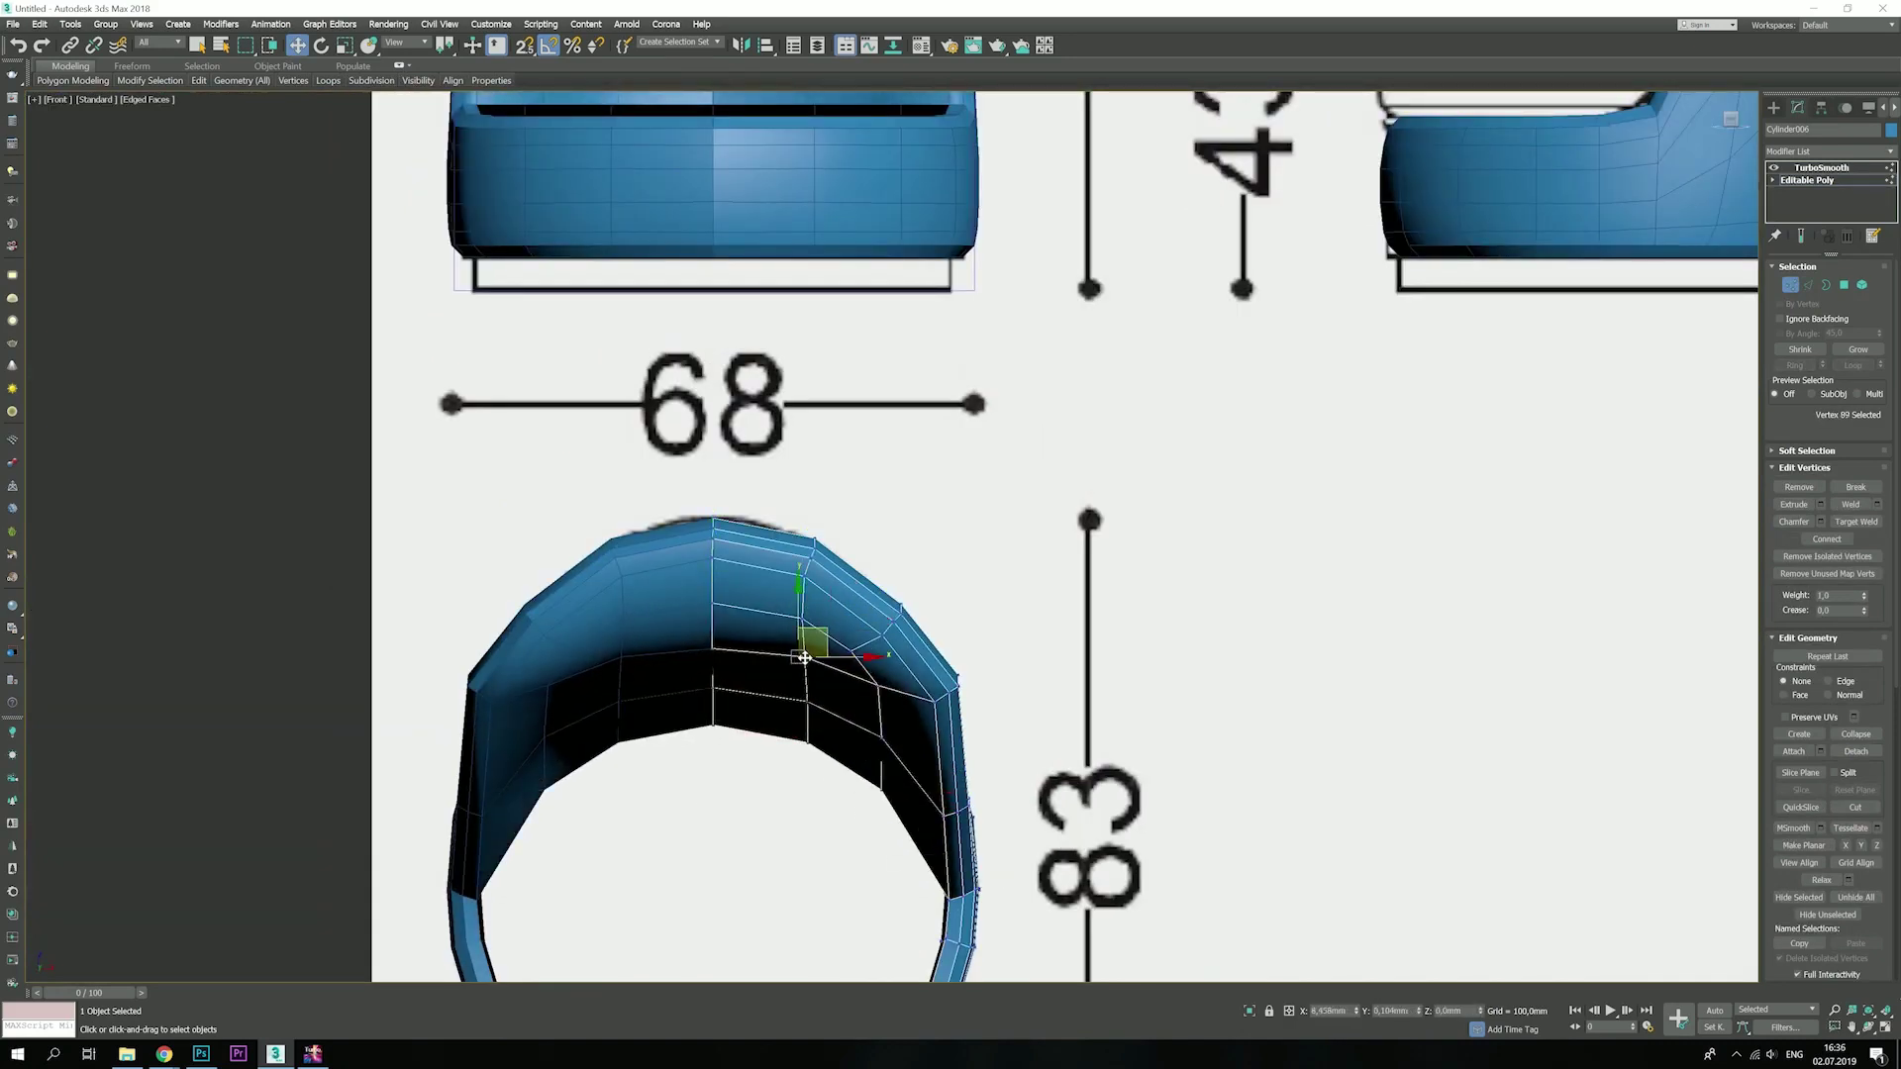
scroll(947, 825, up, 2)
middle_drag(946, 824, 967, 685)
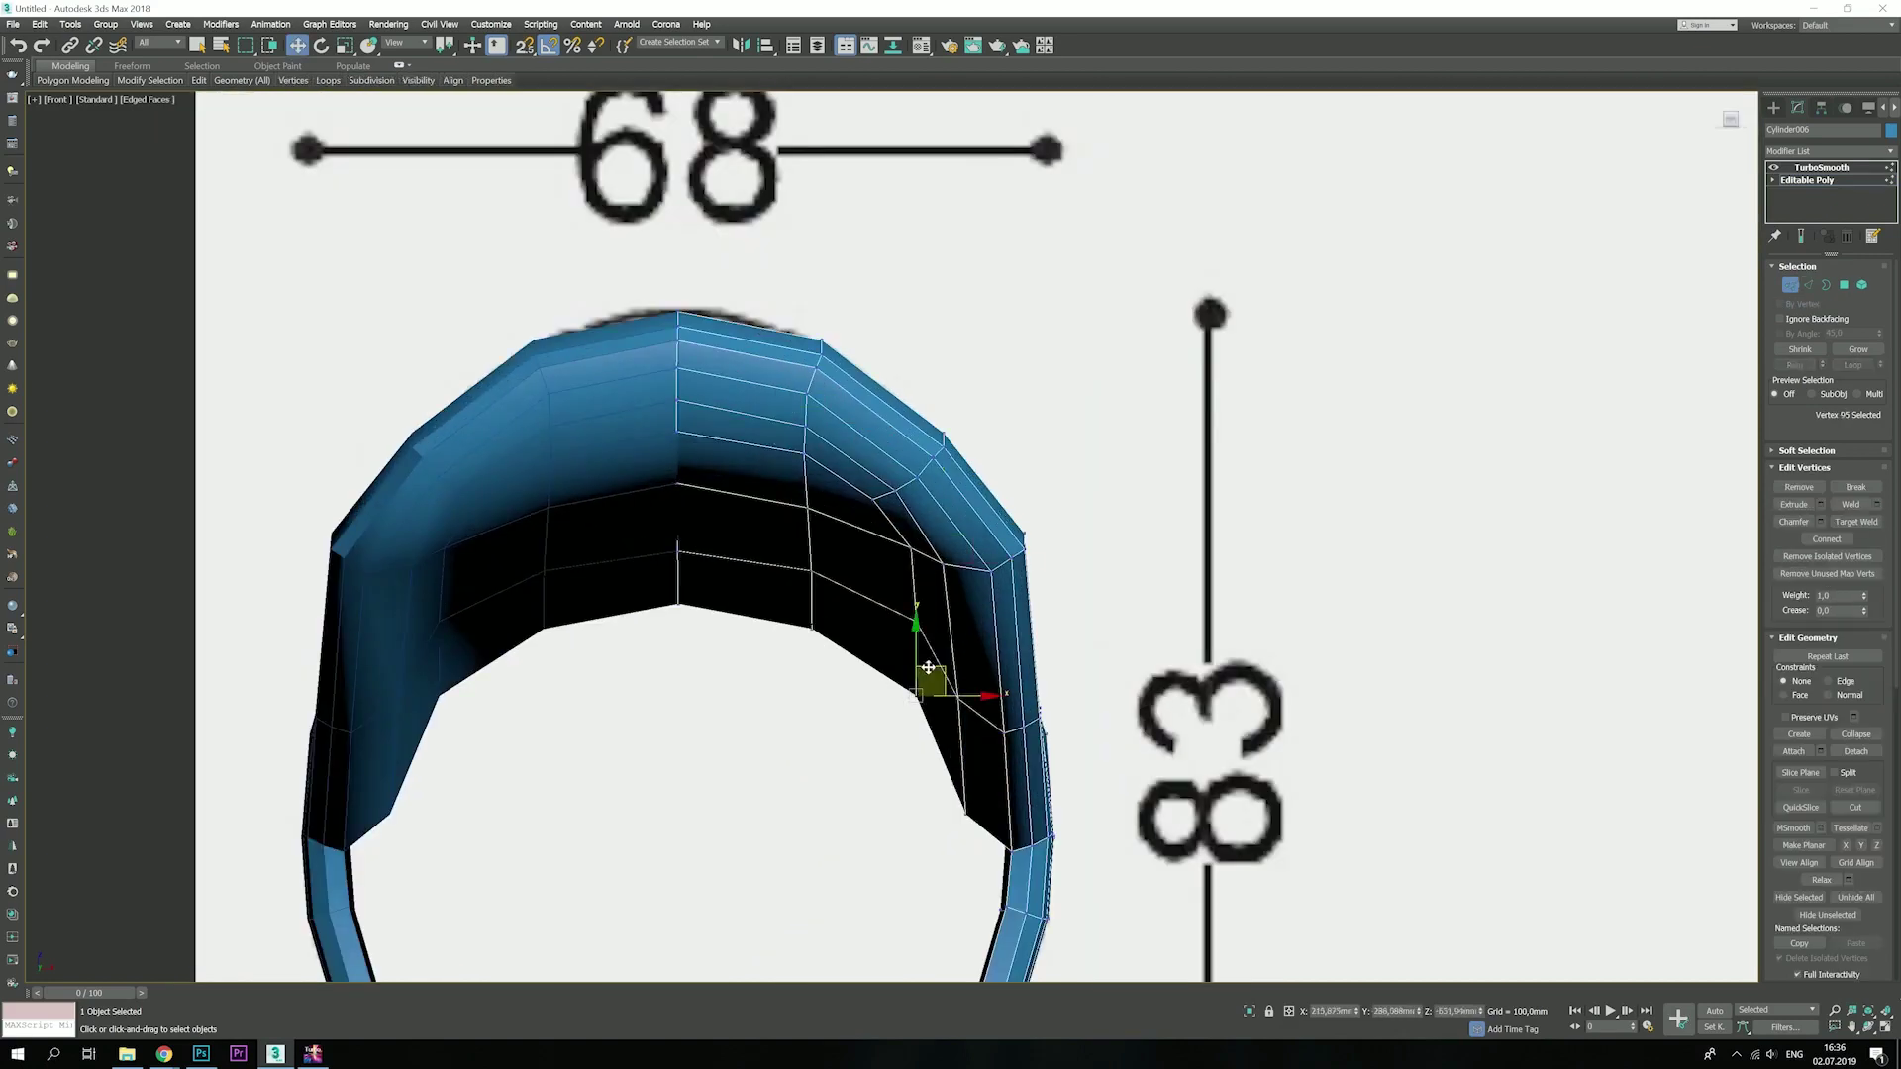
click(967, 685)
middle_drag(939, 569, 938, 642)
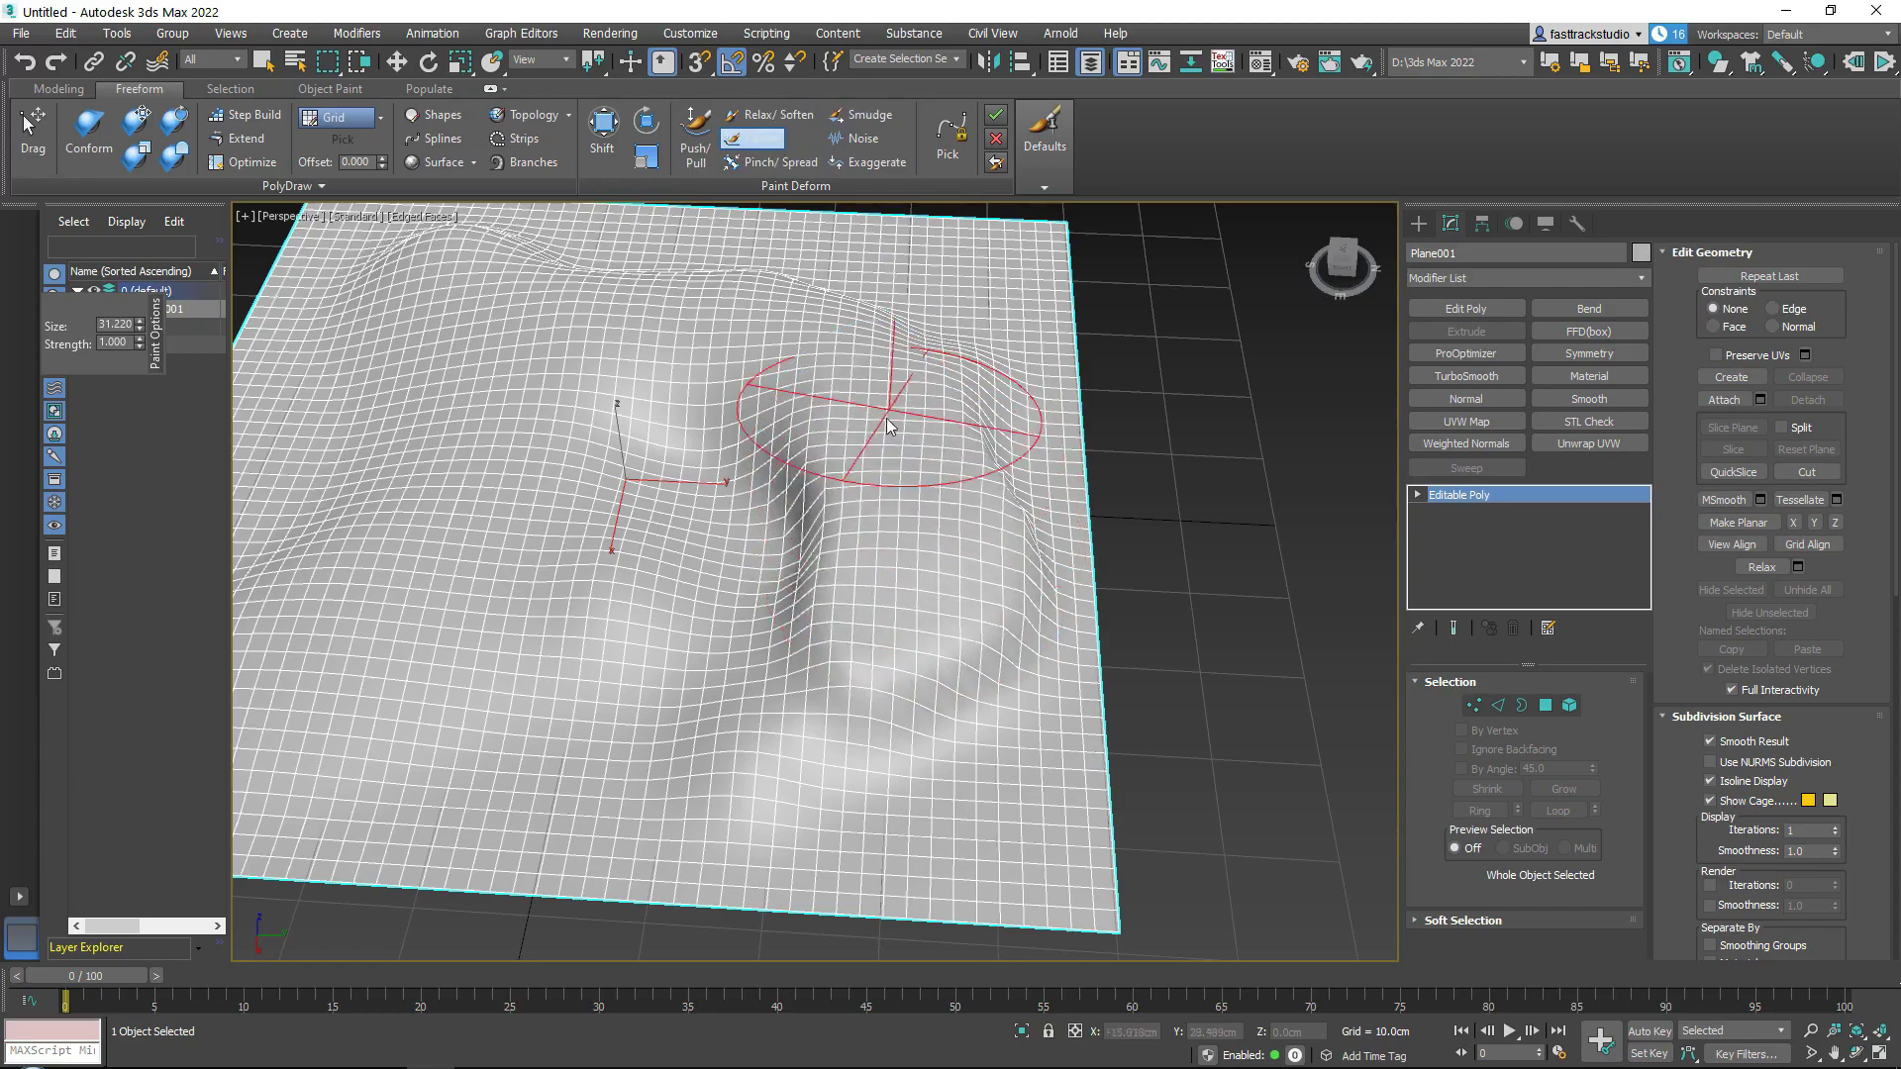
alt+middle_drag(939, 516, 943, 440)
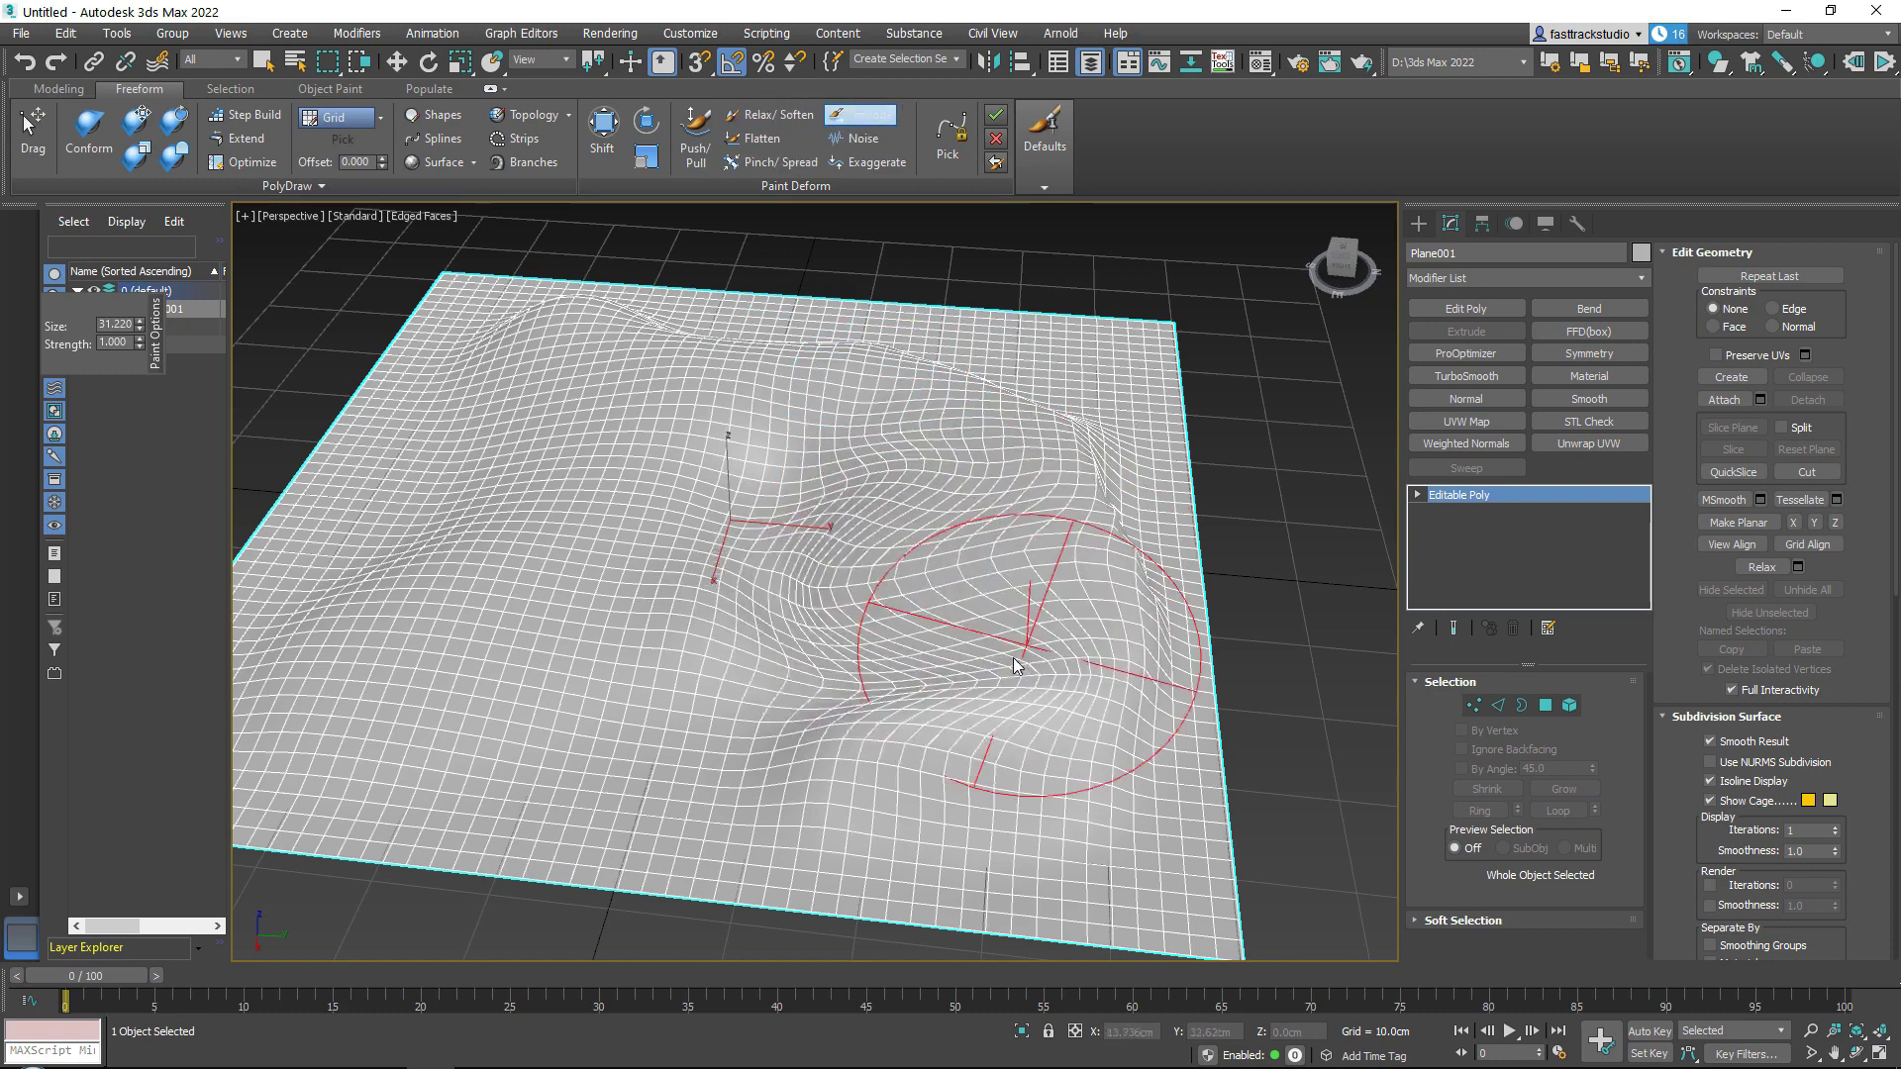
mouse_move(1015, 665)
mouse_down()
mouse_move(739, 518)
mouse_move(722, 637)
mouse_up()
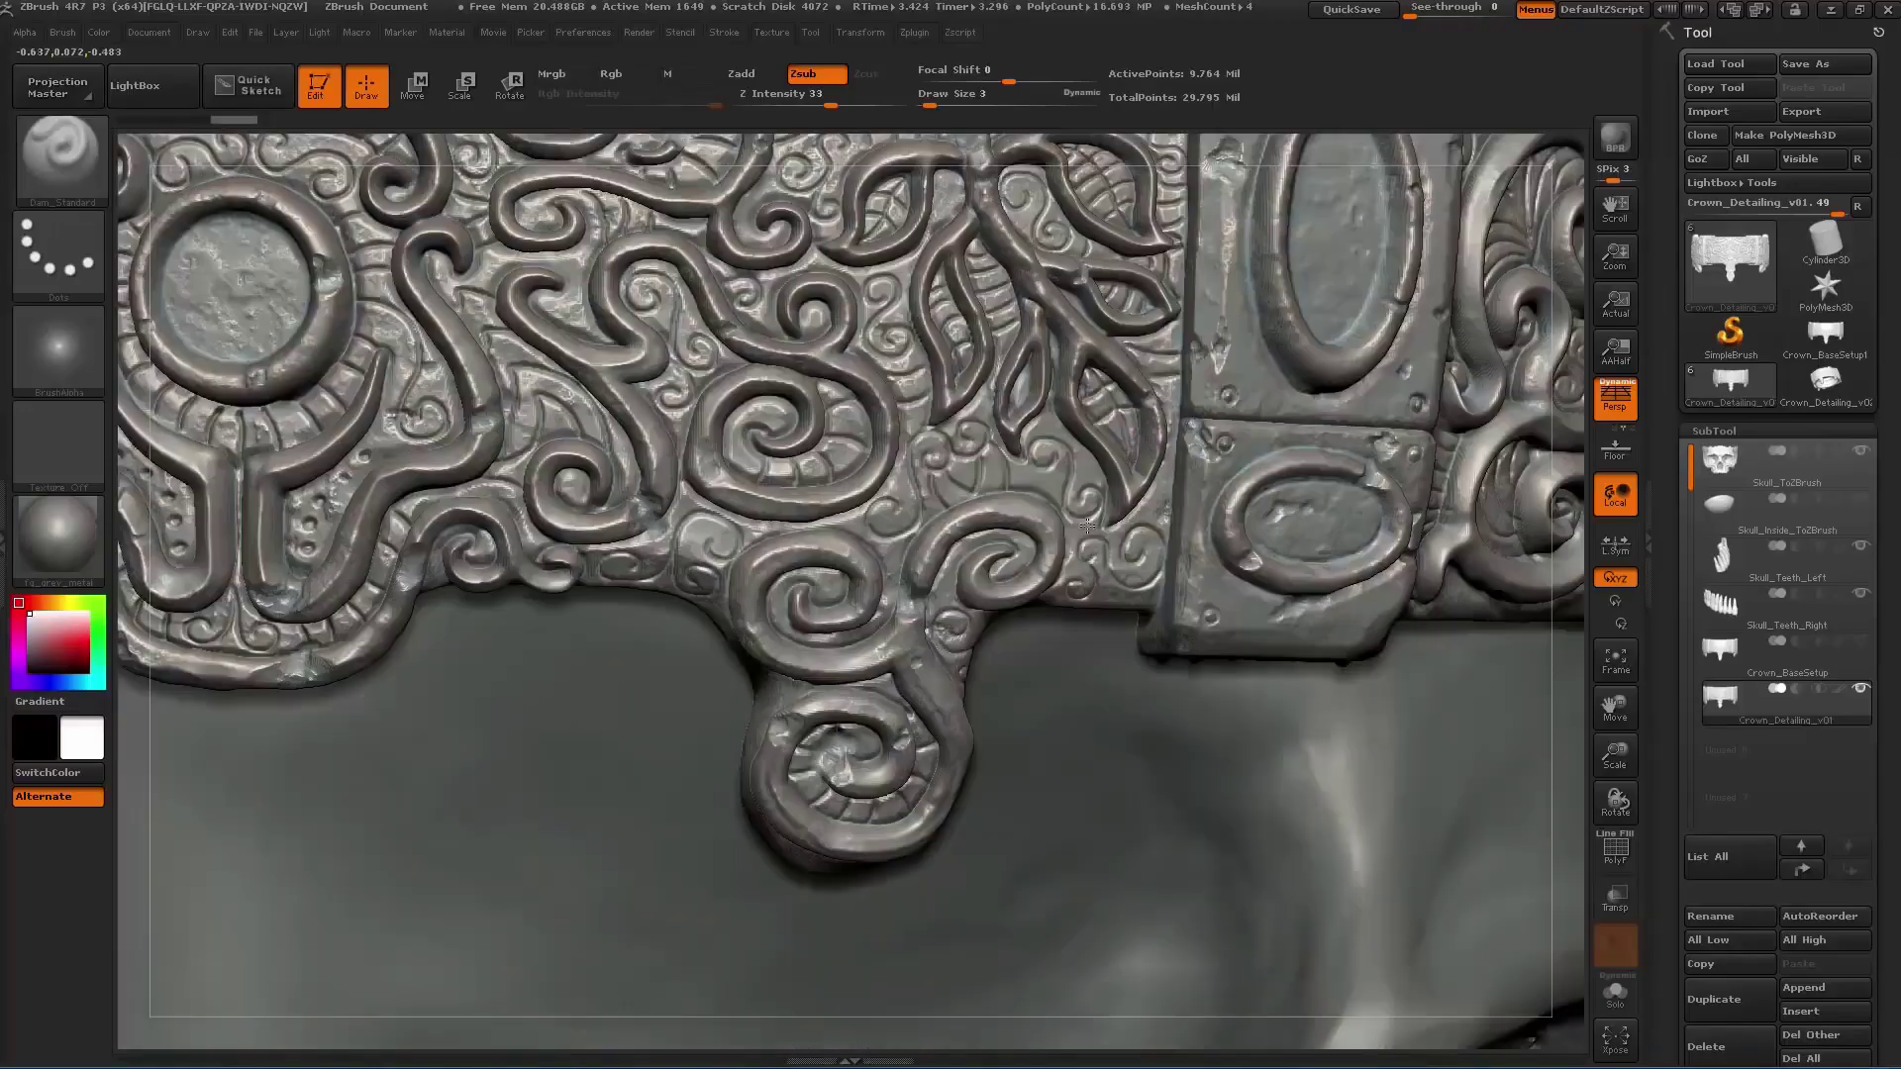
drag(1087, 526, 814, 486)
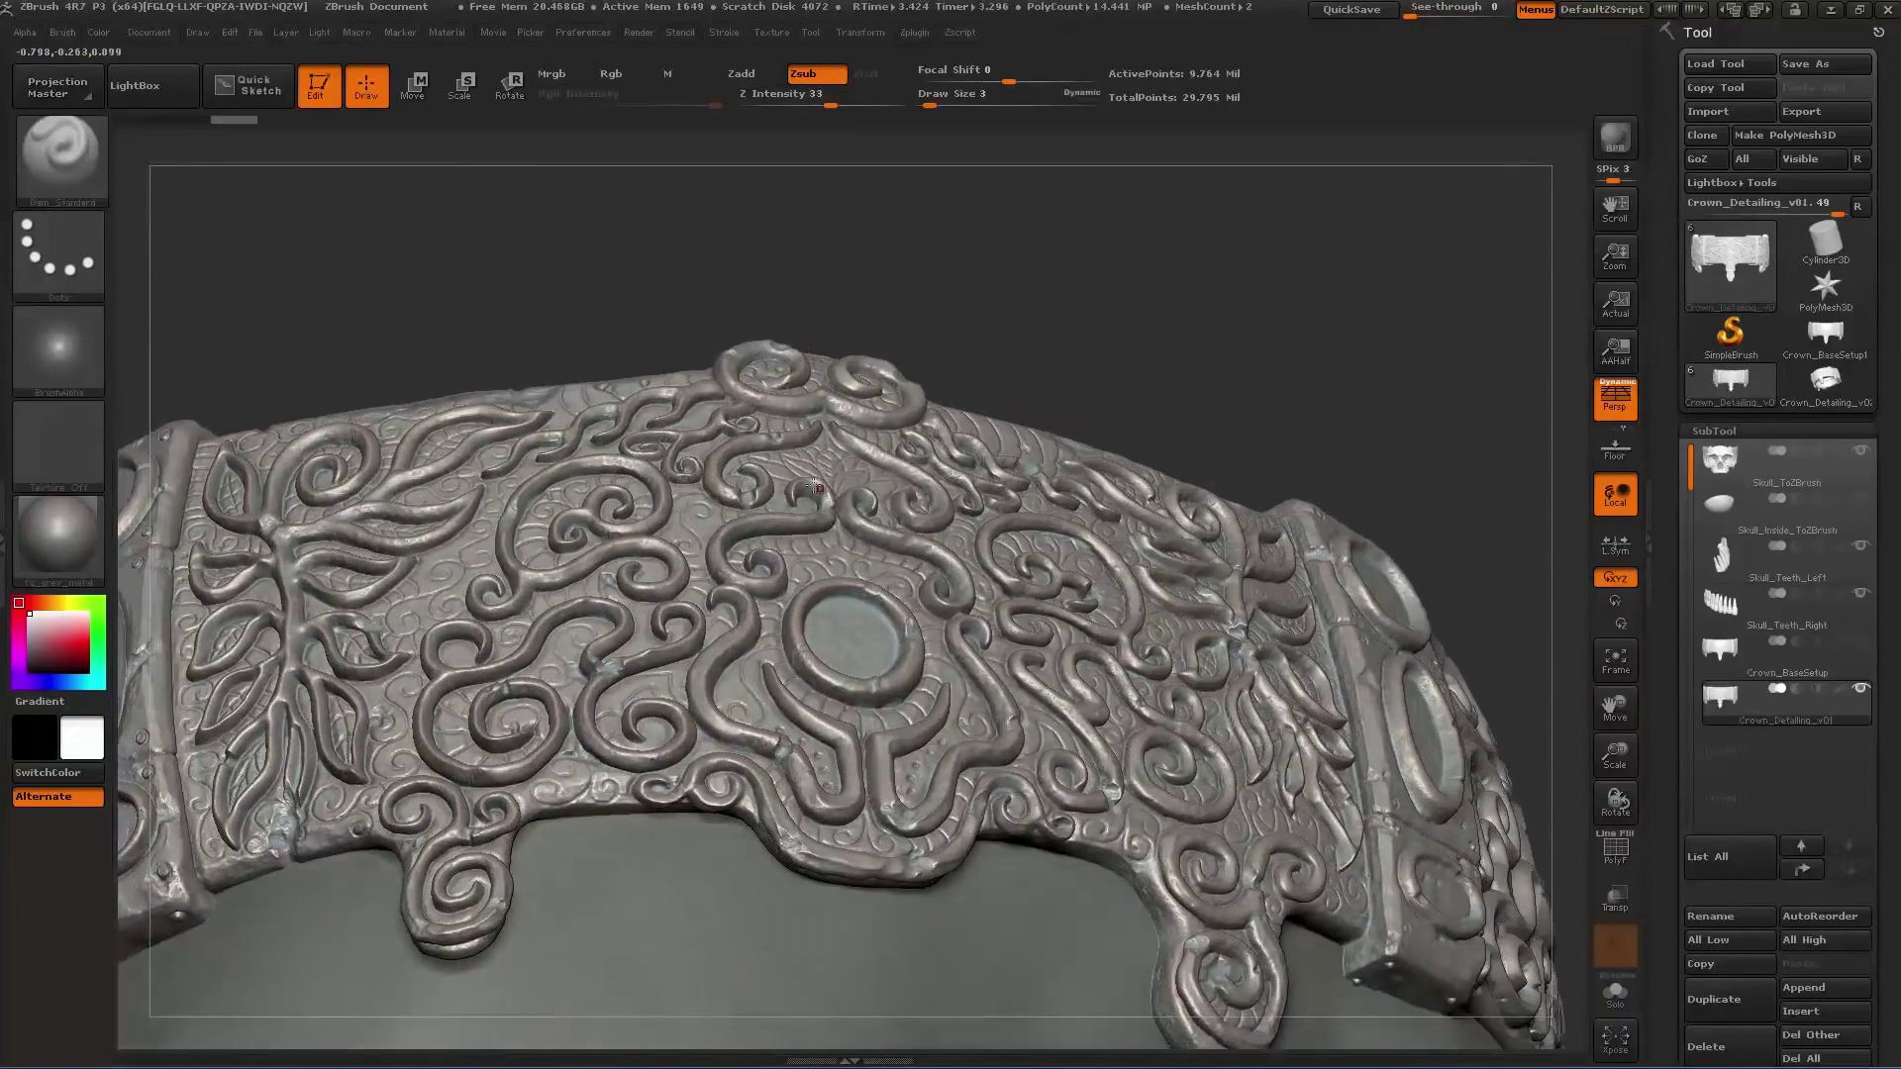
mouse_move(781, 557)
mouse_down()
mouse_move(1056, 477)
mouse_move(871, 495)
mouse_up()
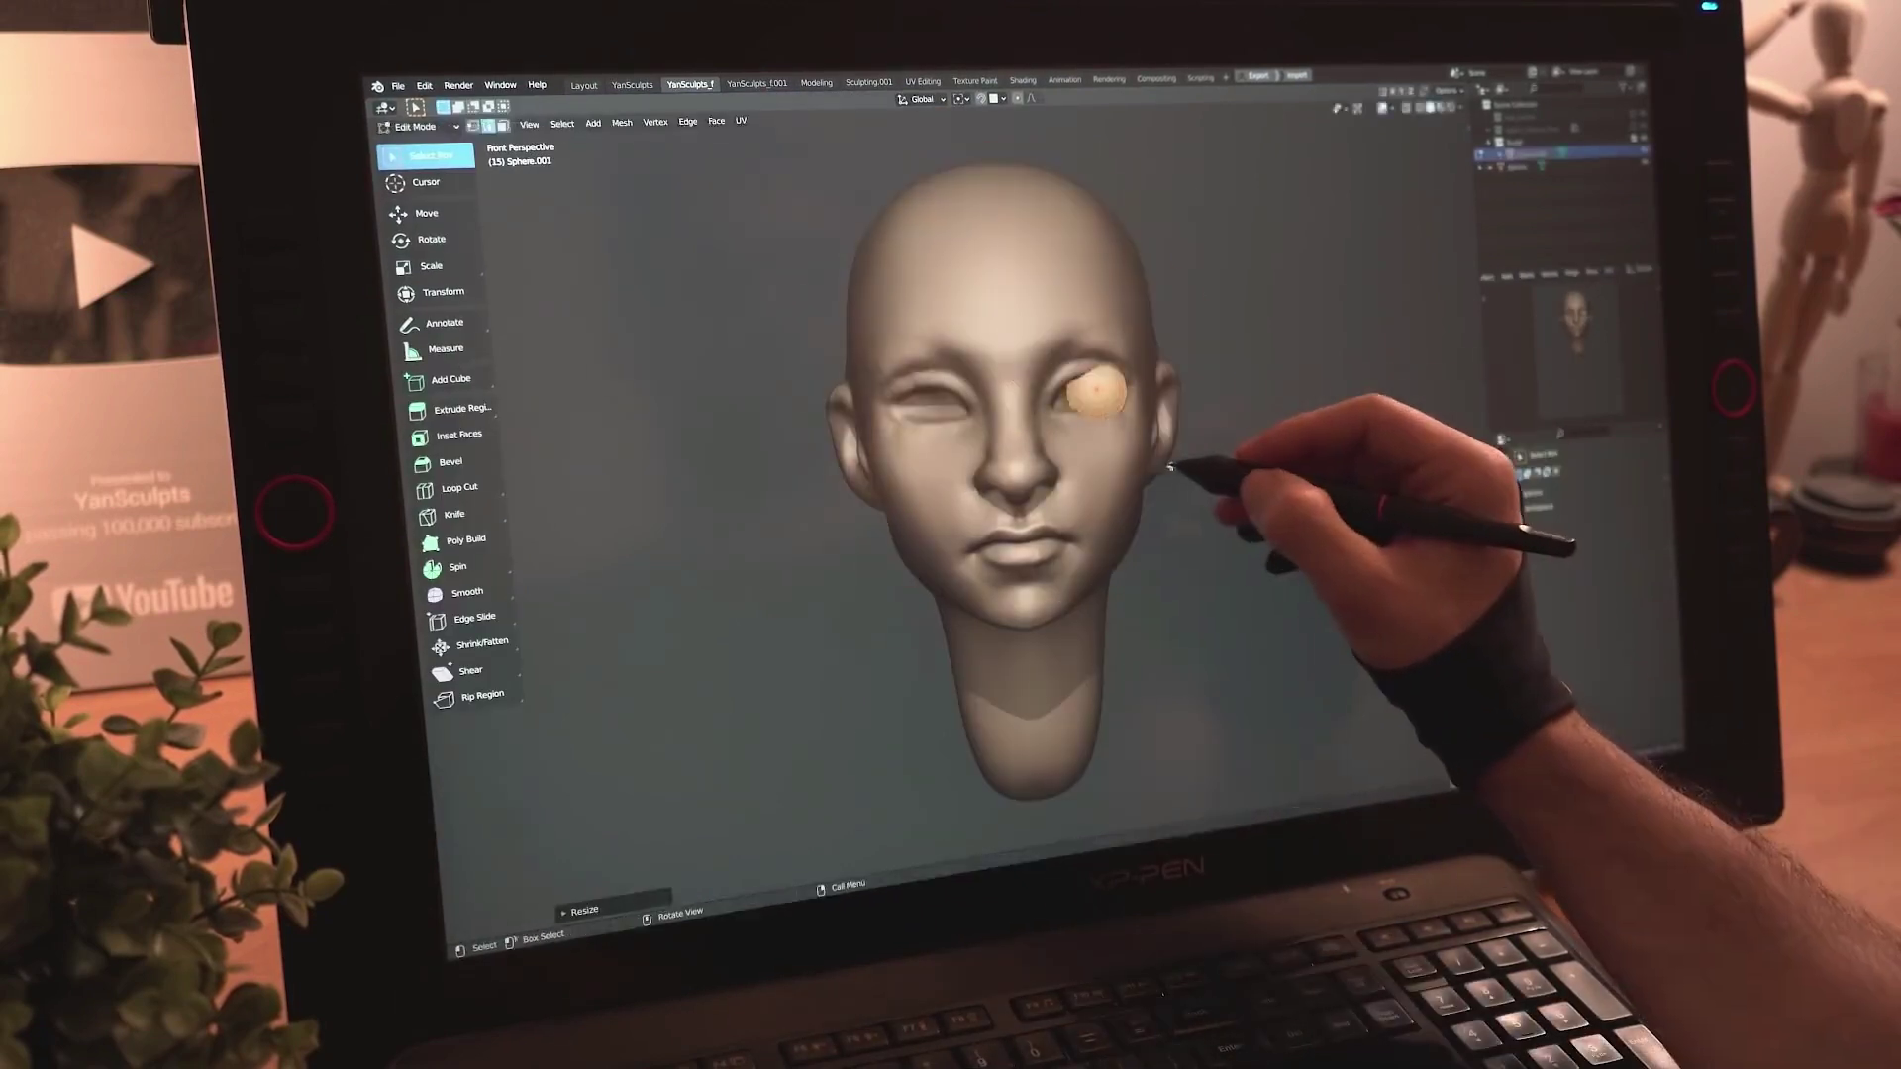
- Open the modifier list and pull the hair curve's end point down and left
click(1540, 480)
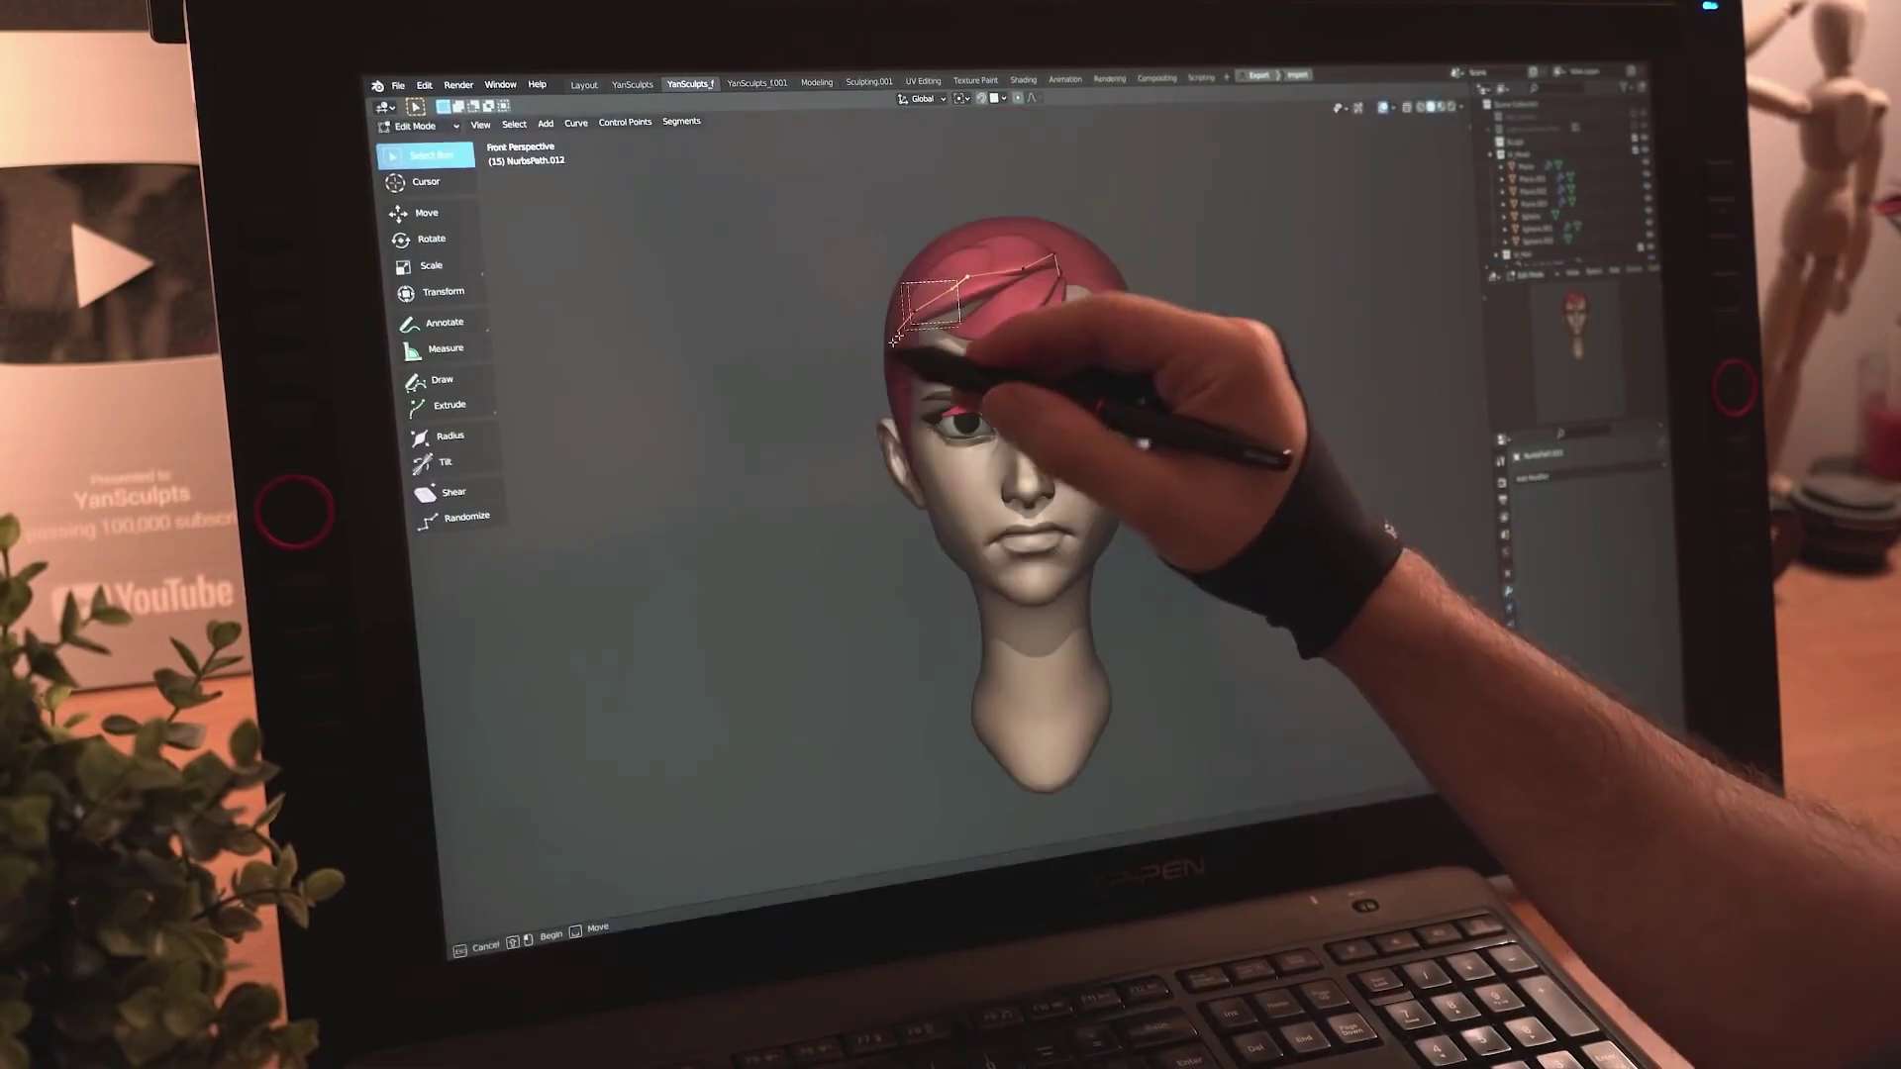
drag(894, 340, 915, 322)
- Add two Ctrl+R loop cuts across the mesh, one near the left end
key(g)
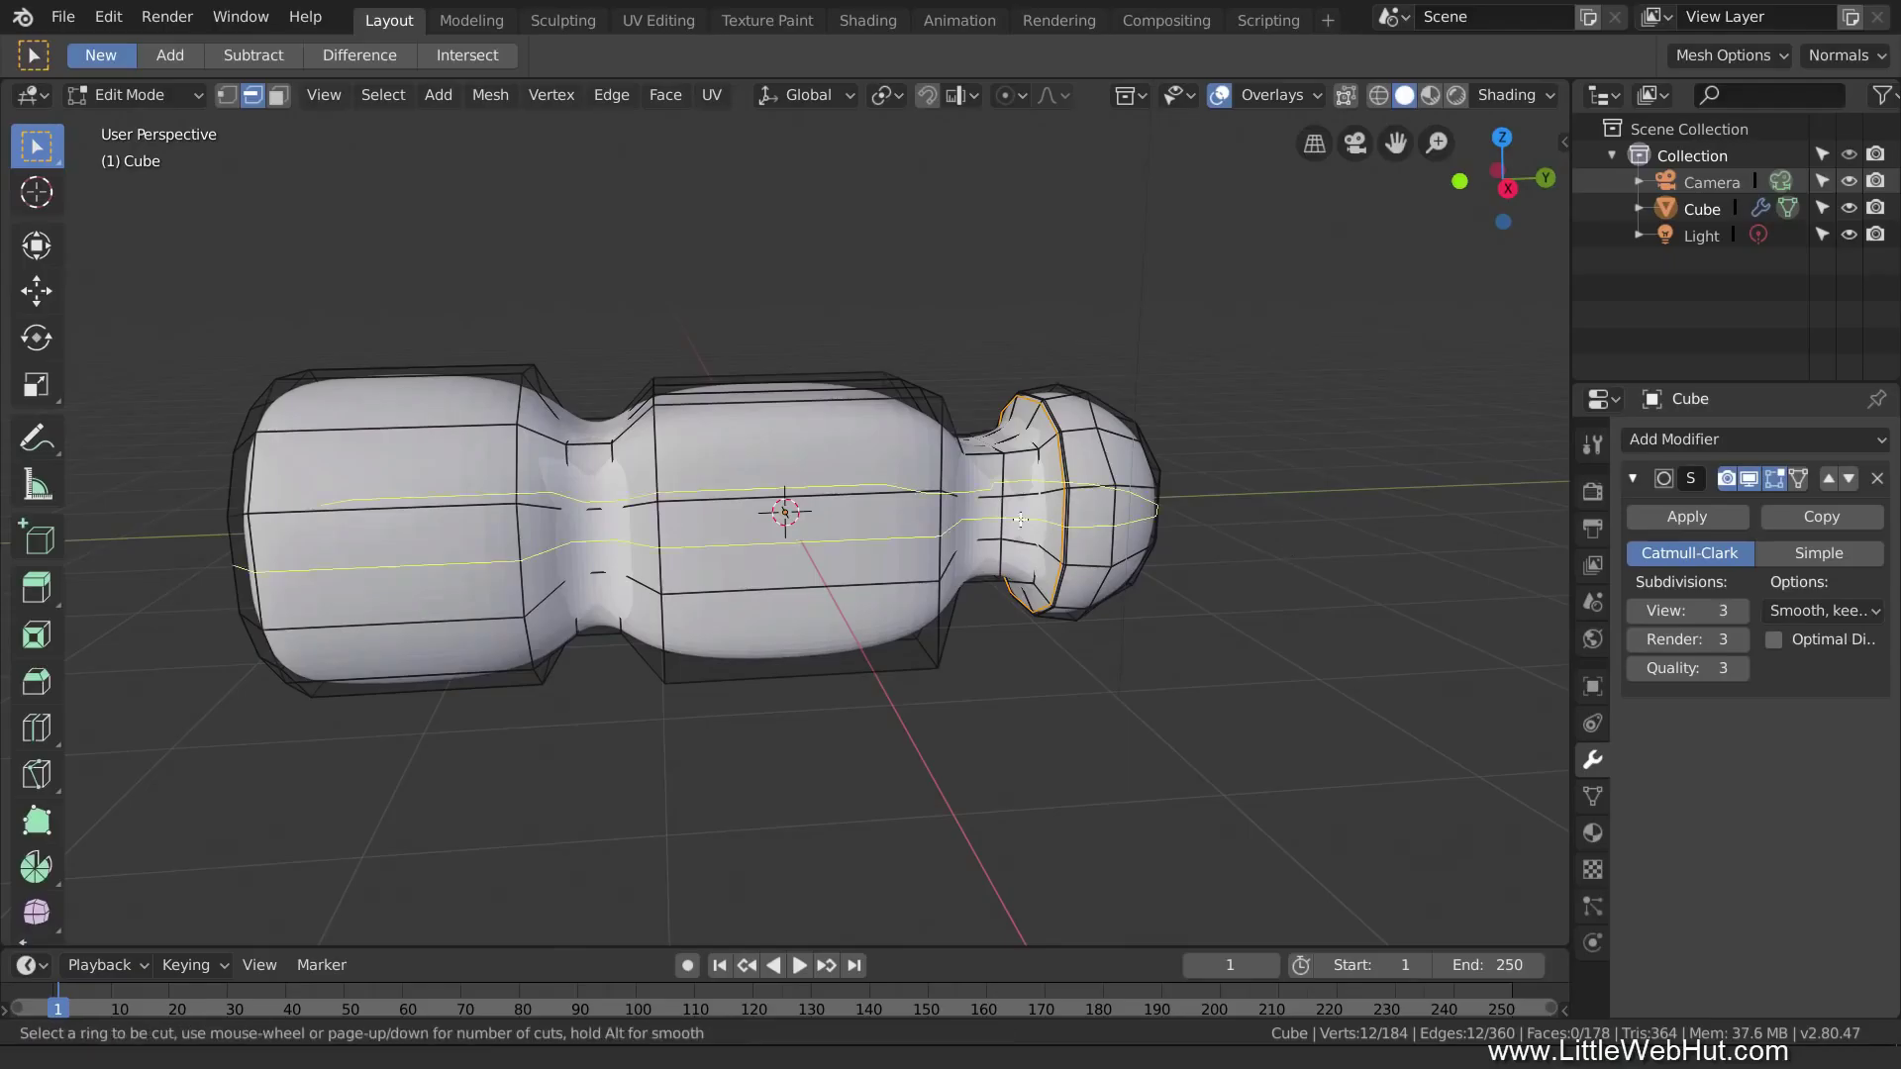
click(521, 436)
key(ctrl+r)
click(372, 441)
click(371, 440)
- Inset the left end-cap face
middle_drag(371, 441, 539, 468)
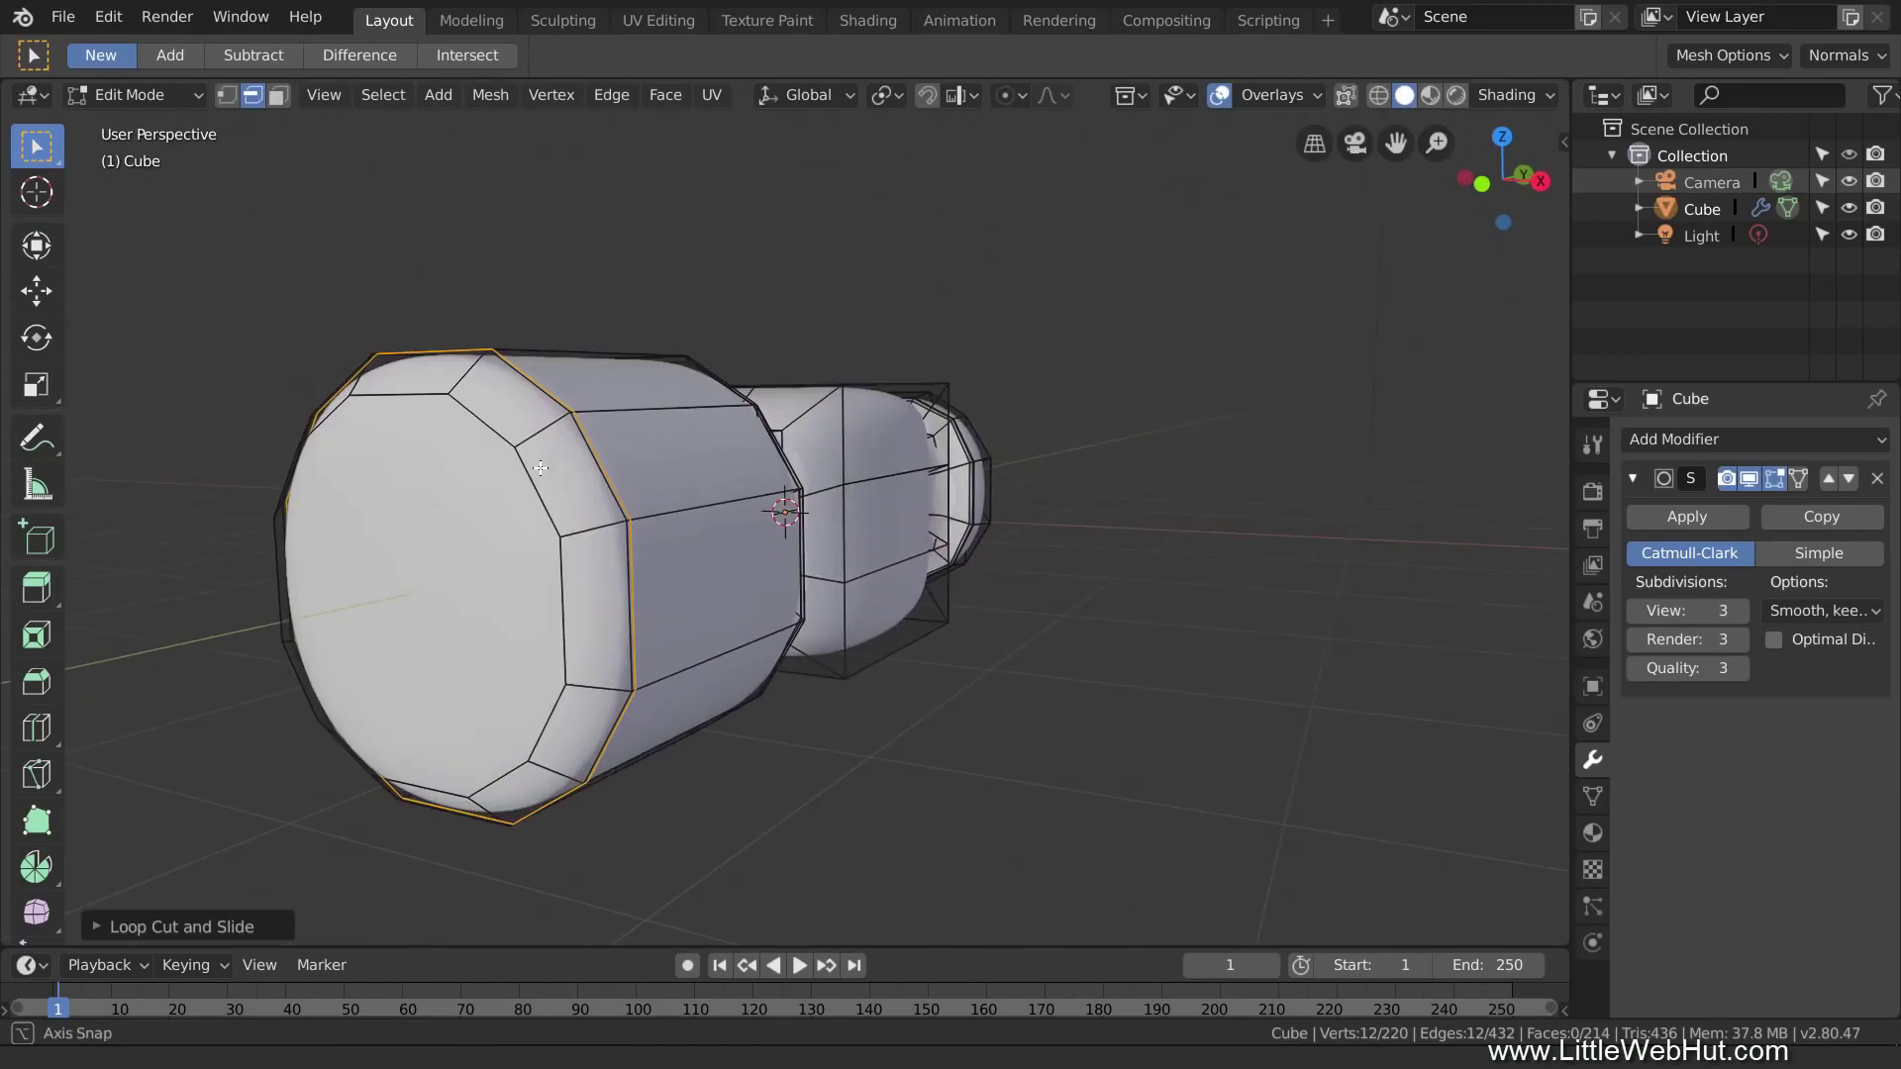
click(432, 497)
key(i)
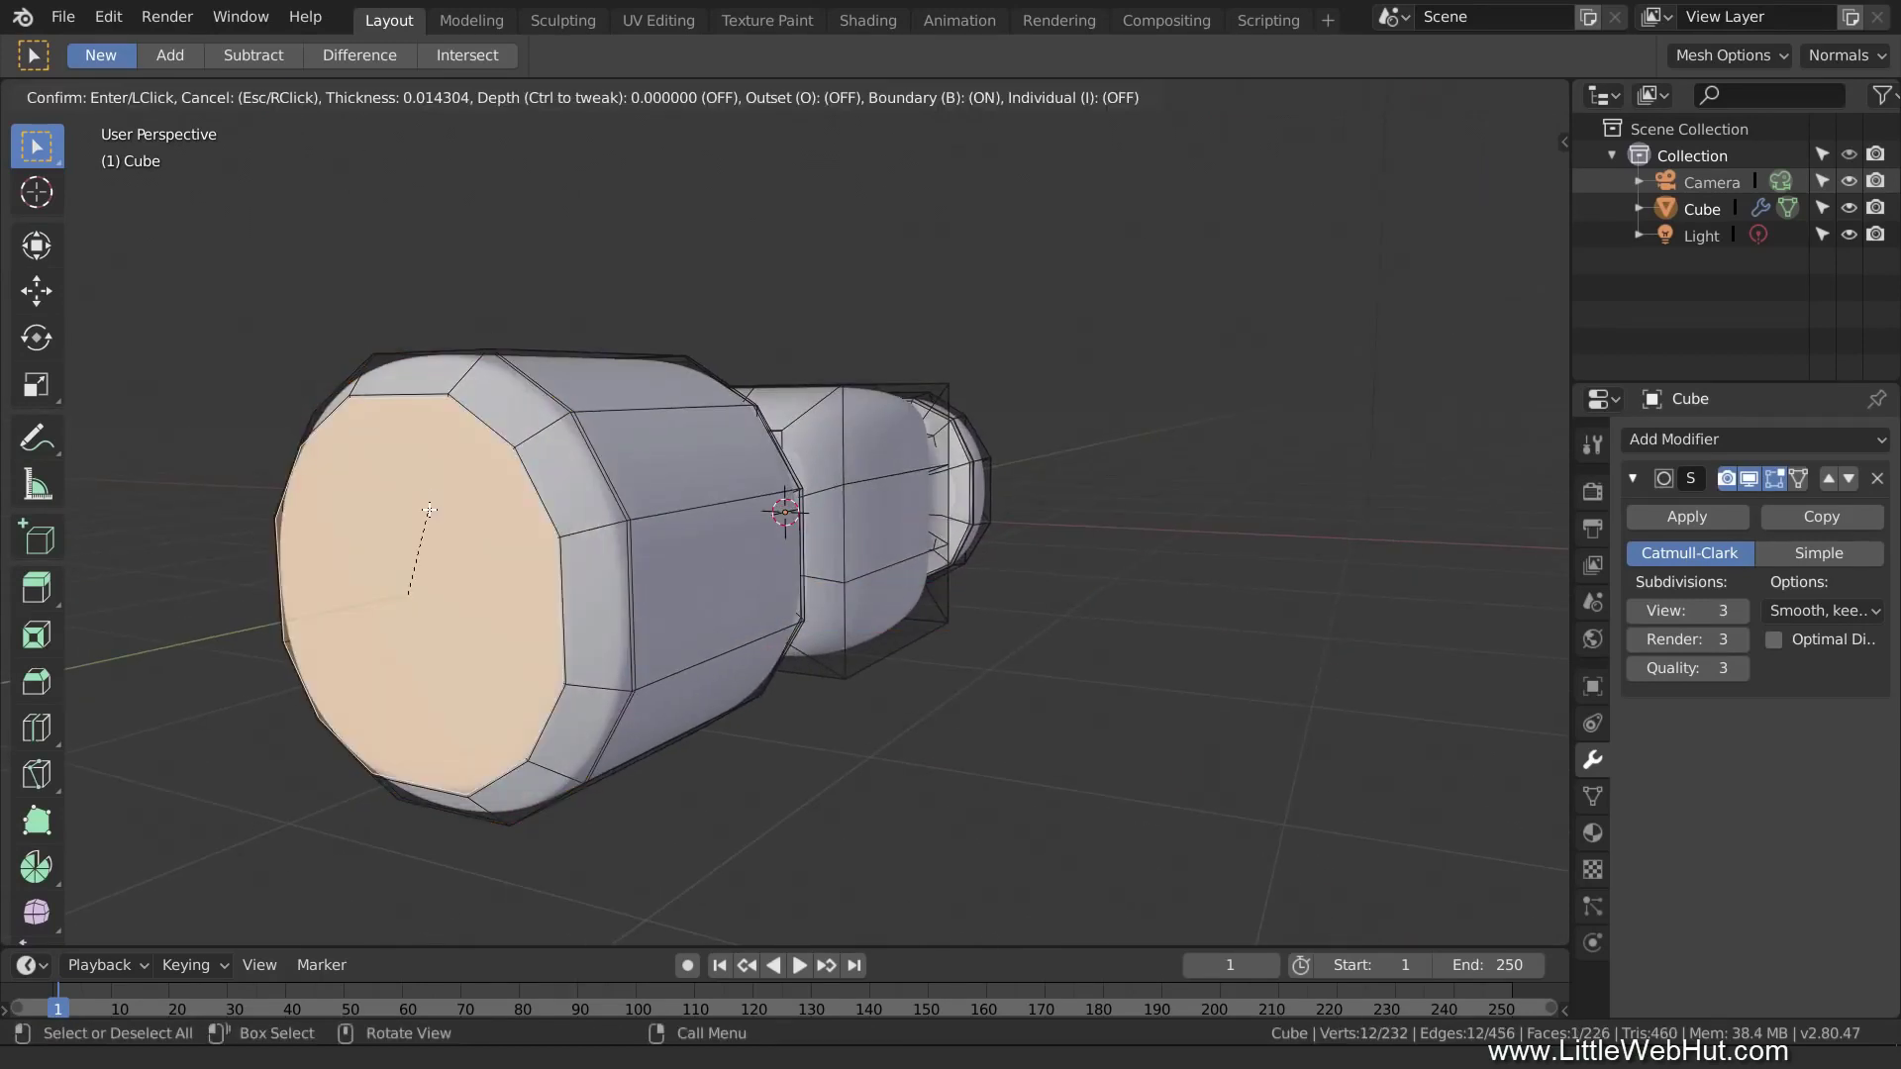
click(428, 506)
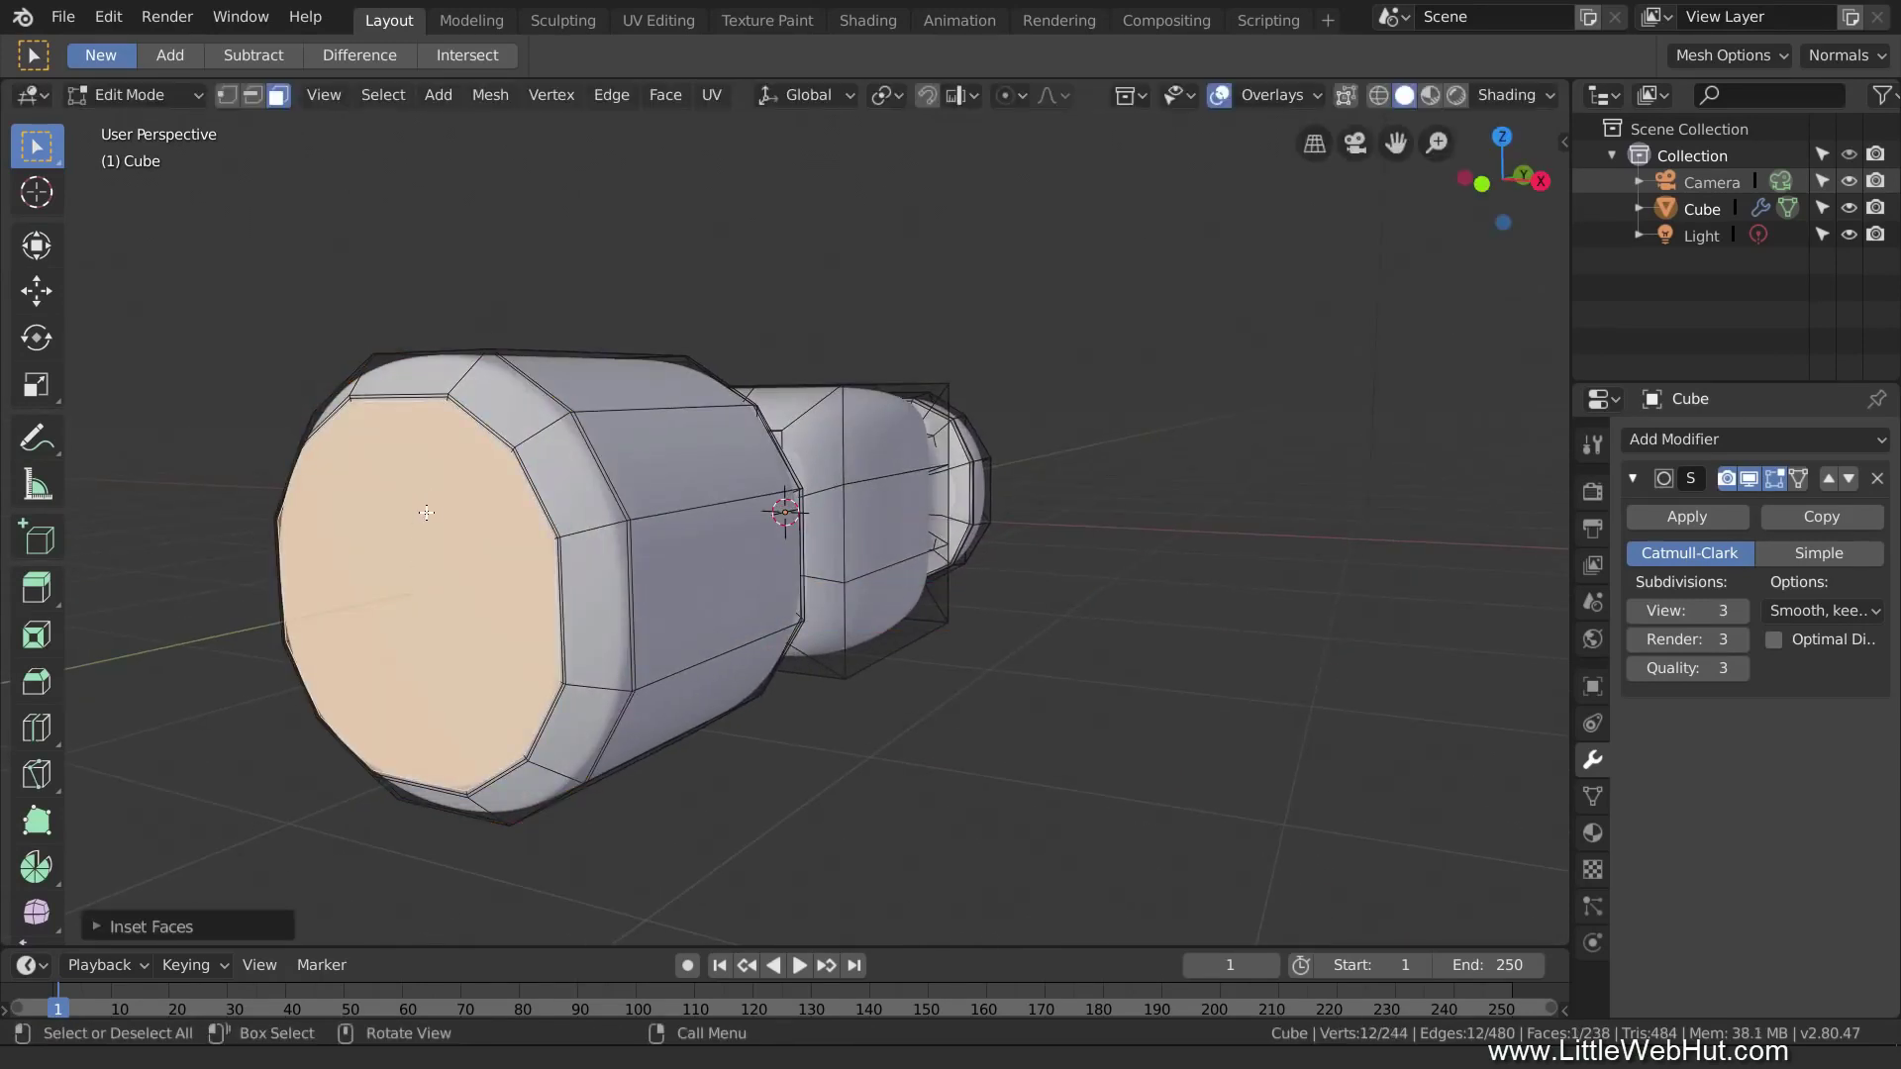
- Add two loops in the middle section and scale them outward into a bulge
middle_drag(426, 512, 752, 416)
key(ctrl+r)
scroll(799, 405, up, 1)
click(799, 405)
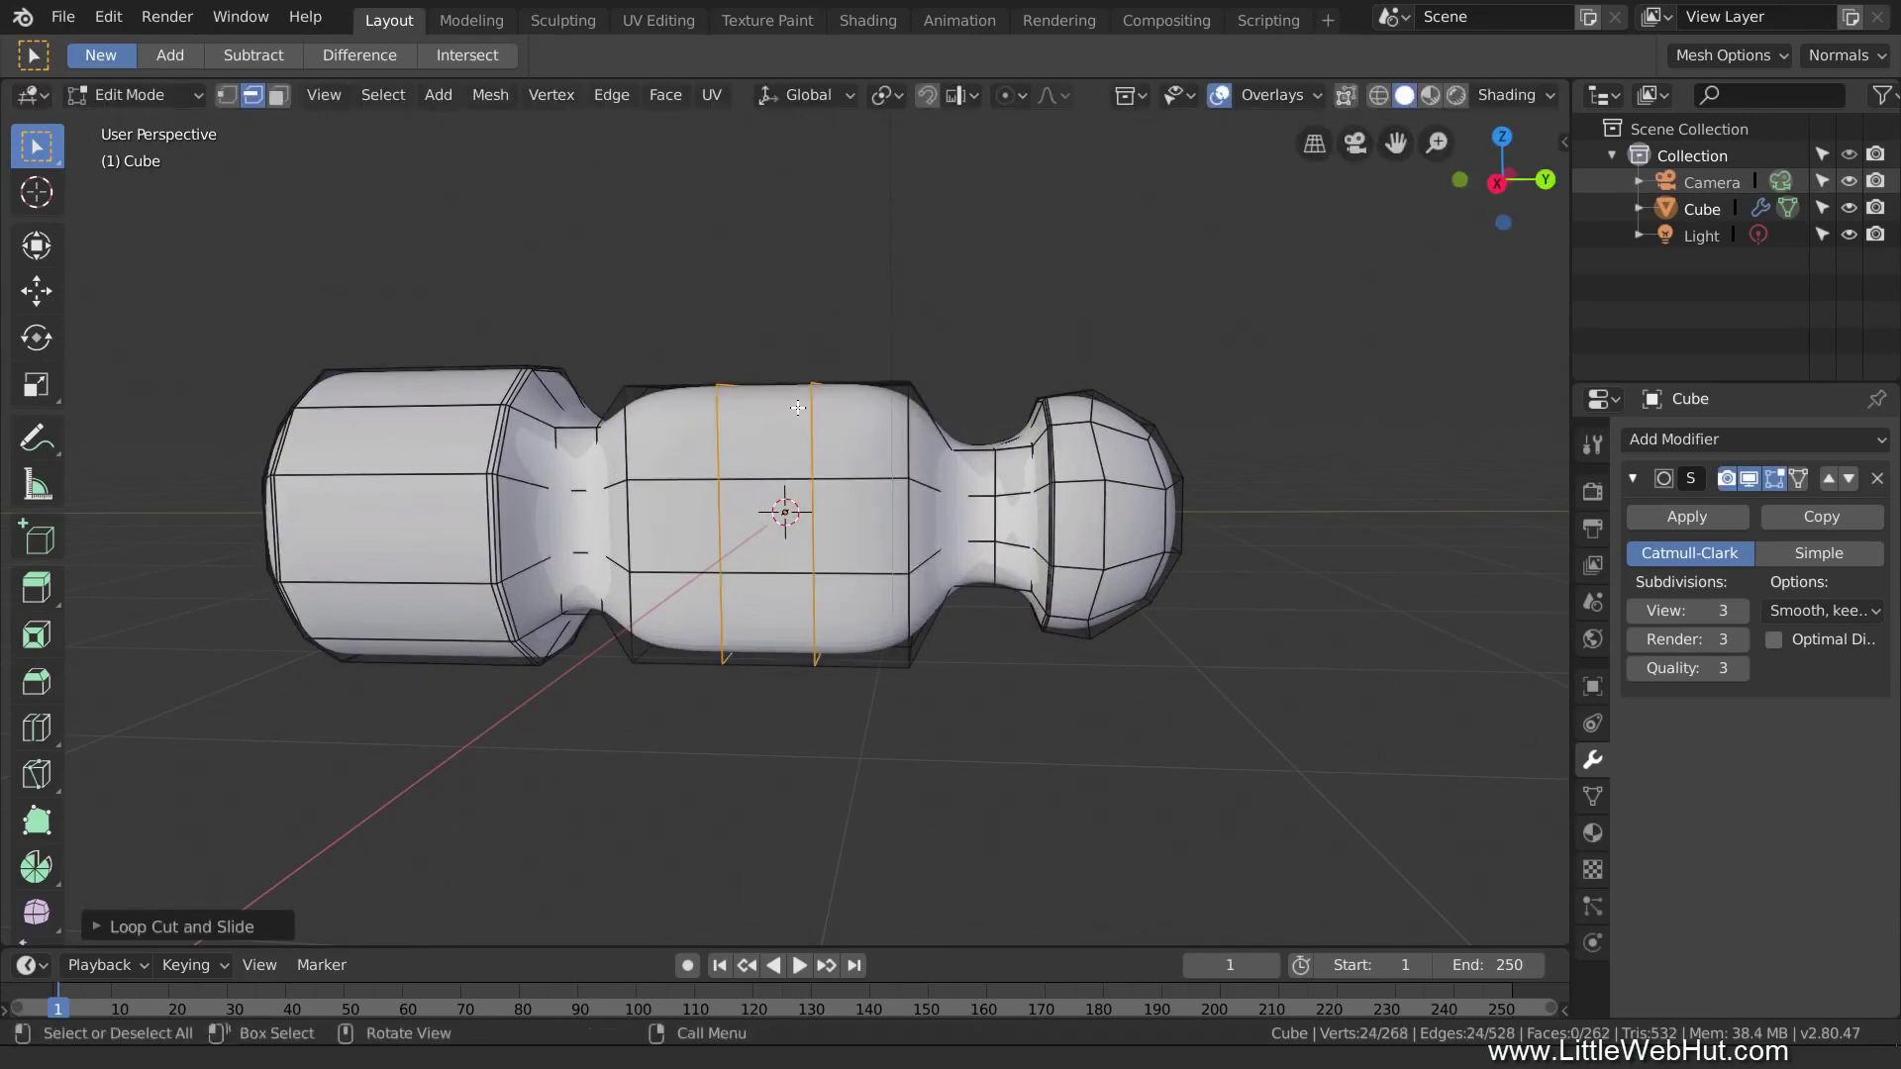
key(s)
click(693, 327)
middle_drag(693, 327, 609, 278)
key(alt+a)
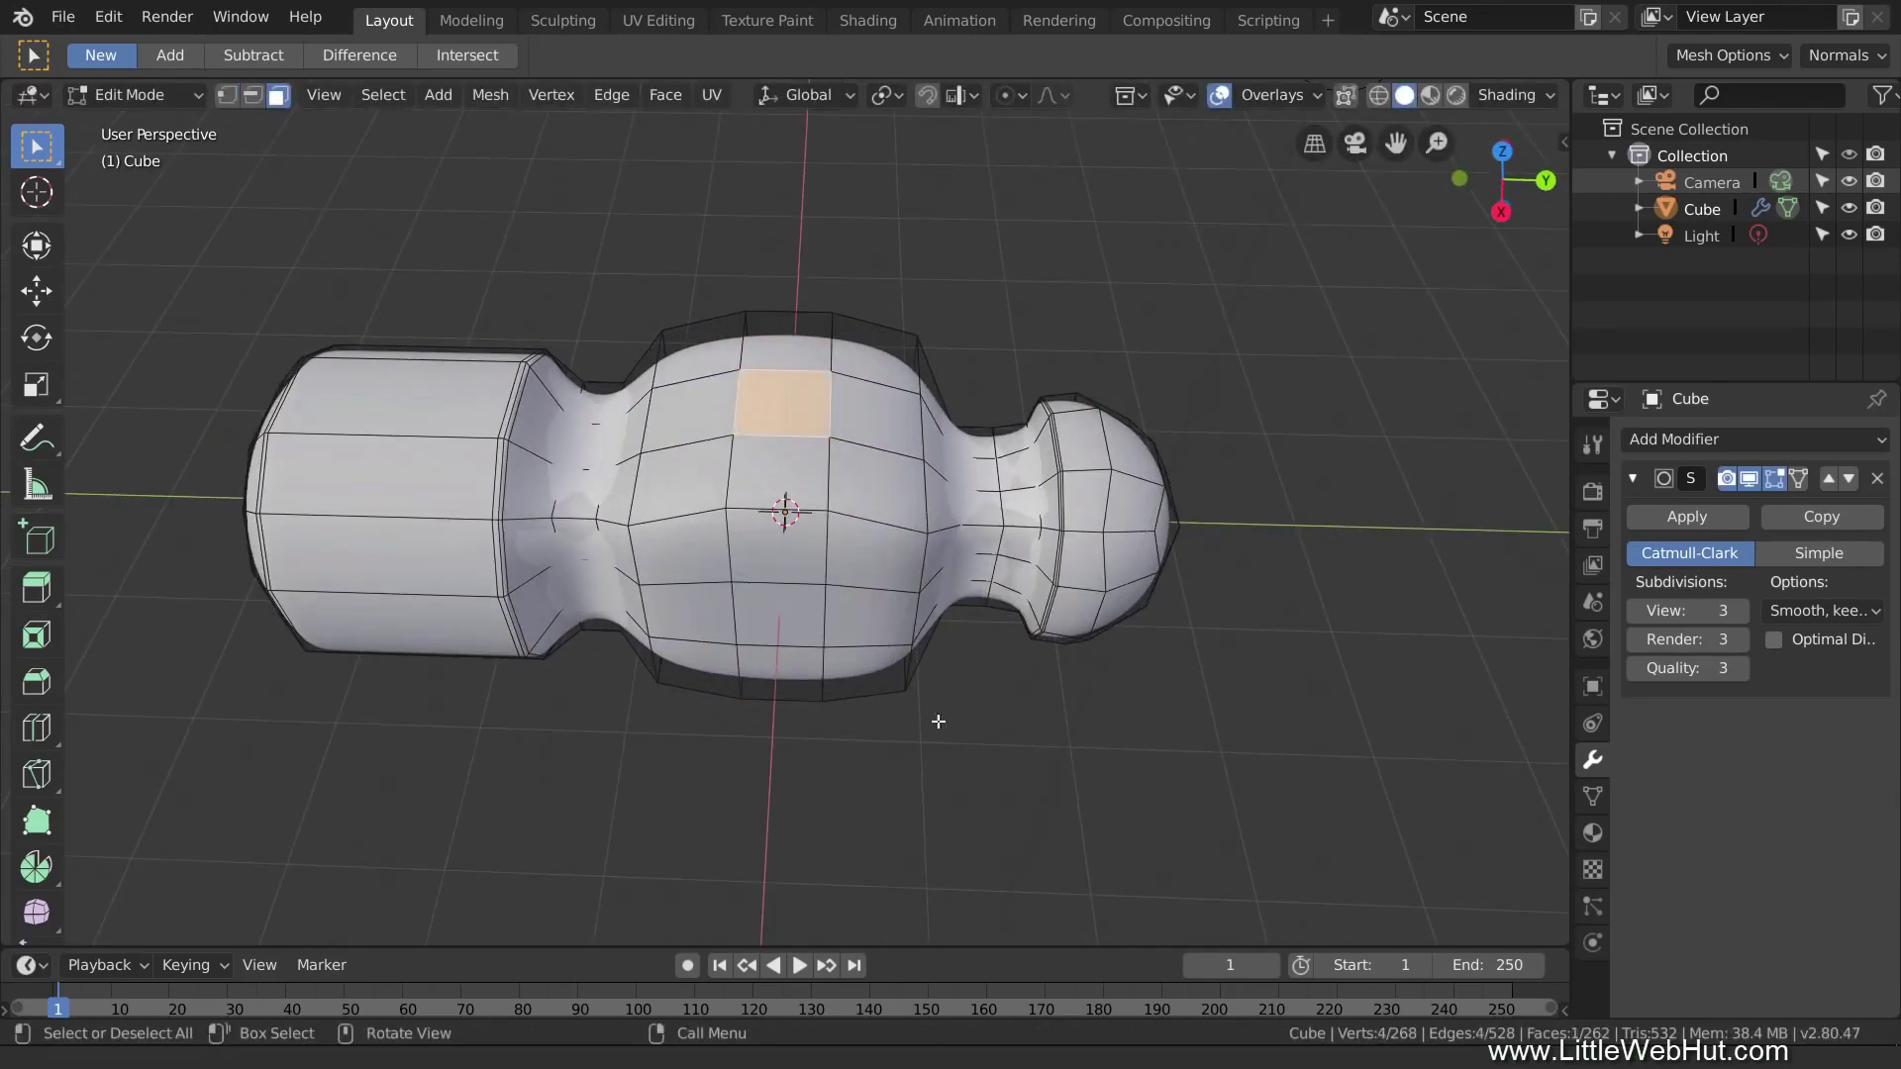
- Widen the top face by scaling it along the Y axis
middle_drag(938, 721, 968, 569)
middle_drag(889, 627, 896, 875)
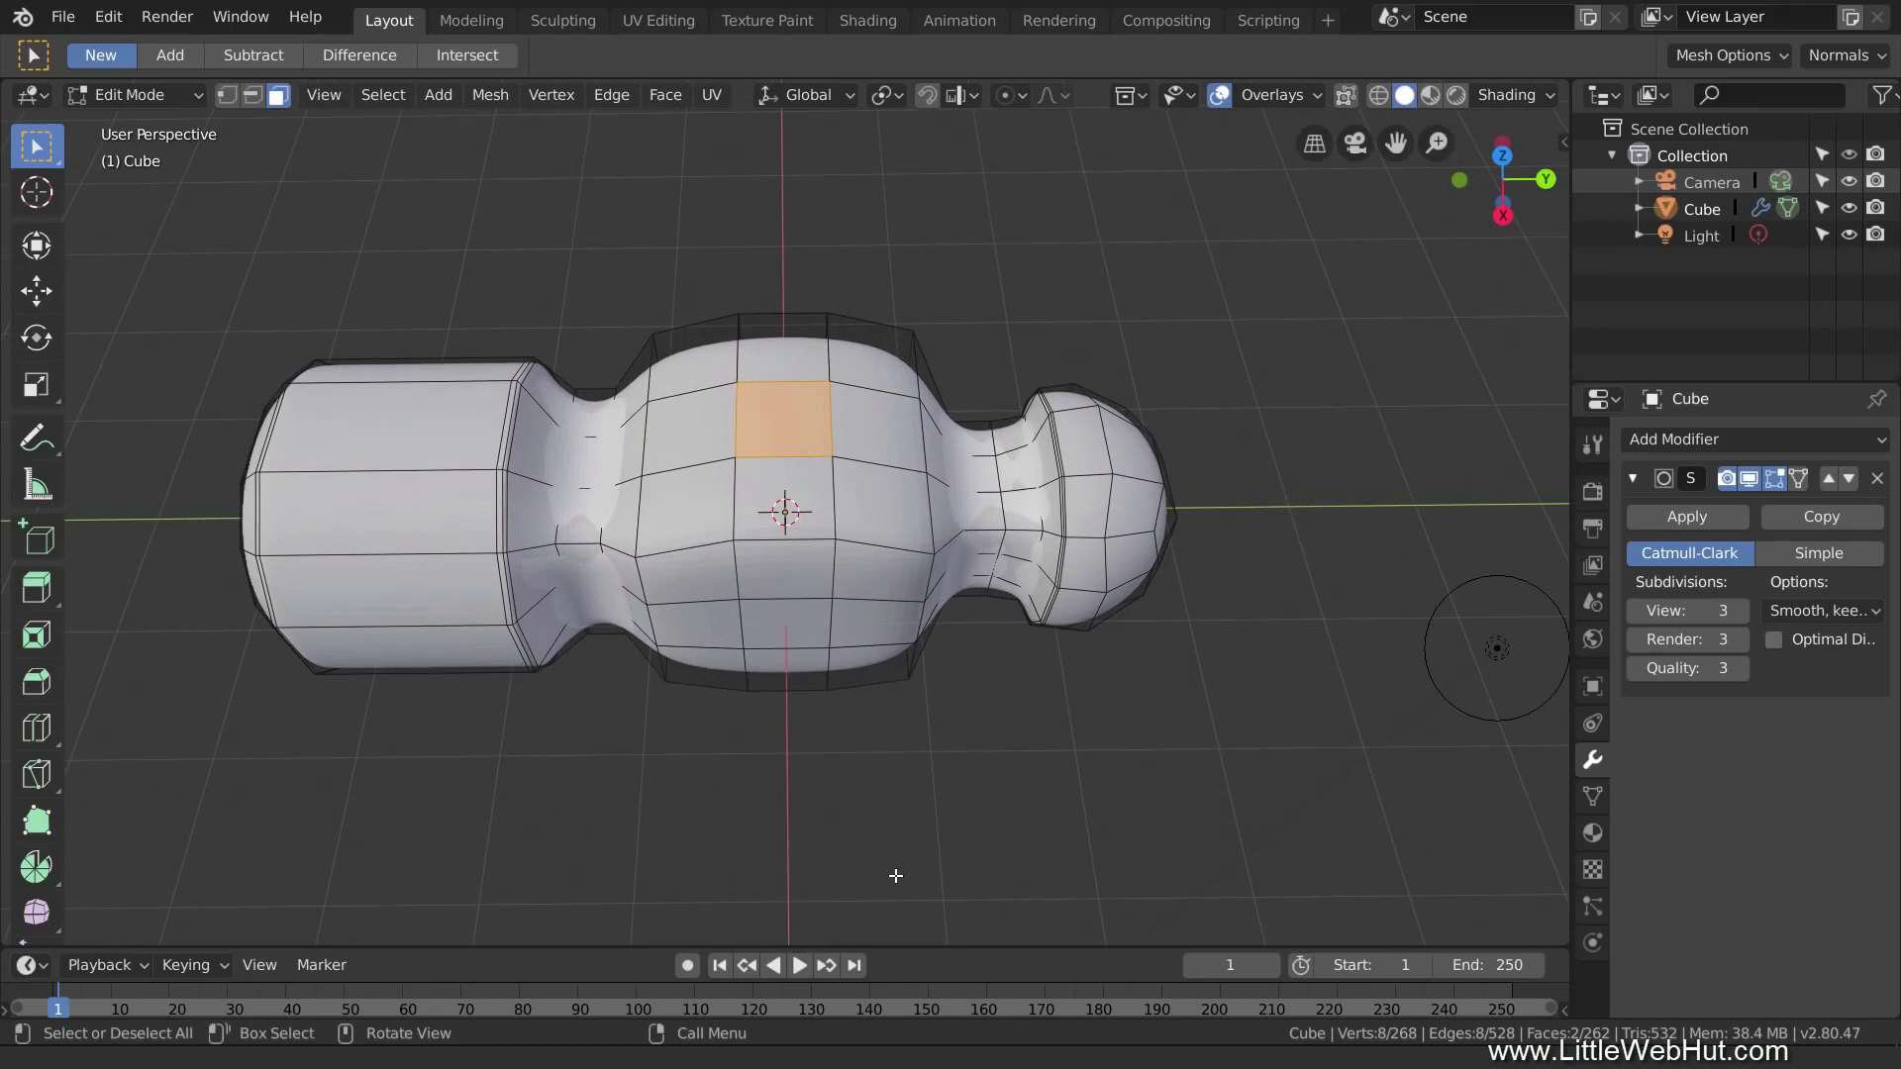
key(s)
key(y)
click(1277, 693)
middle_drag(1277, 693, 1111, 828)
- Bridge the top edge loops into a recessed slot and inset the side faces
click(611, 94)
click(781, 187)
middle_drag(891, 614, 973, 552)
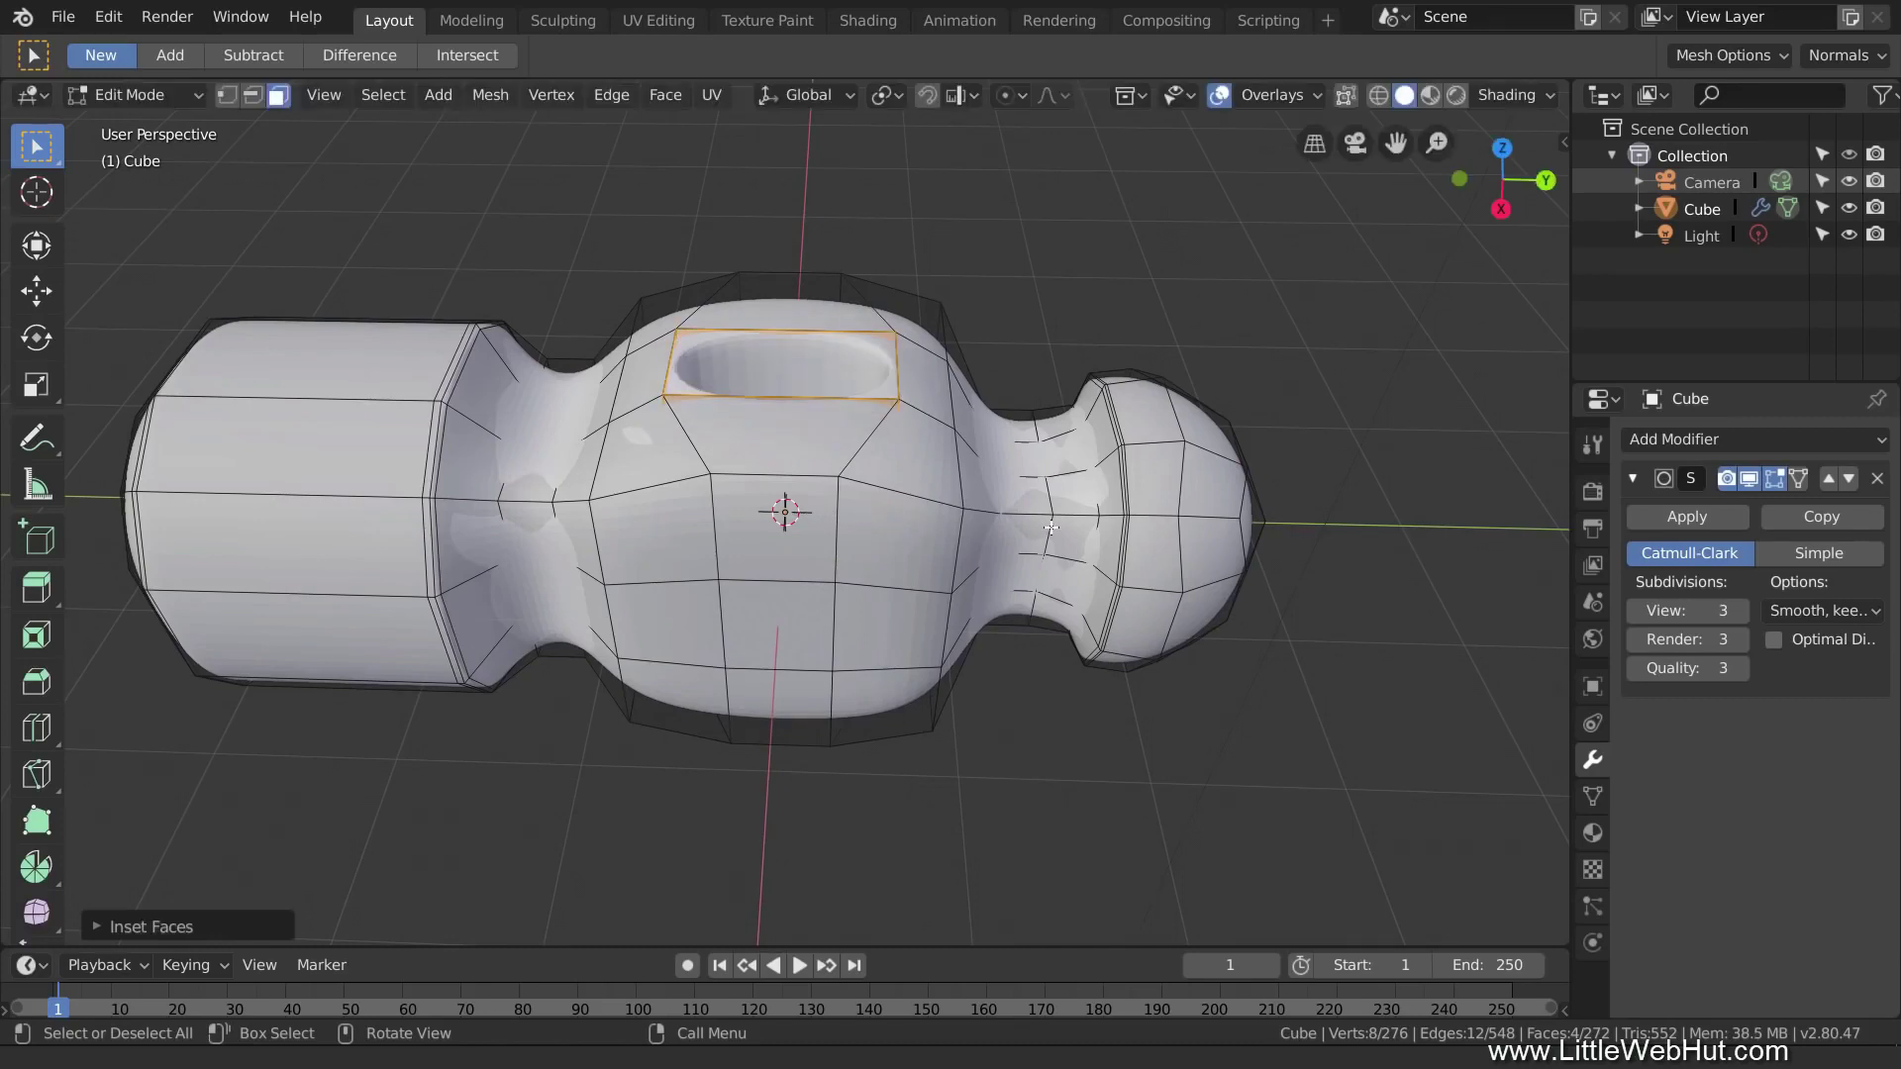
click(882, 702)
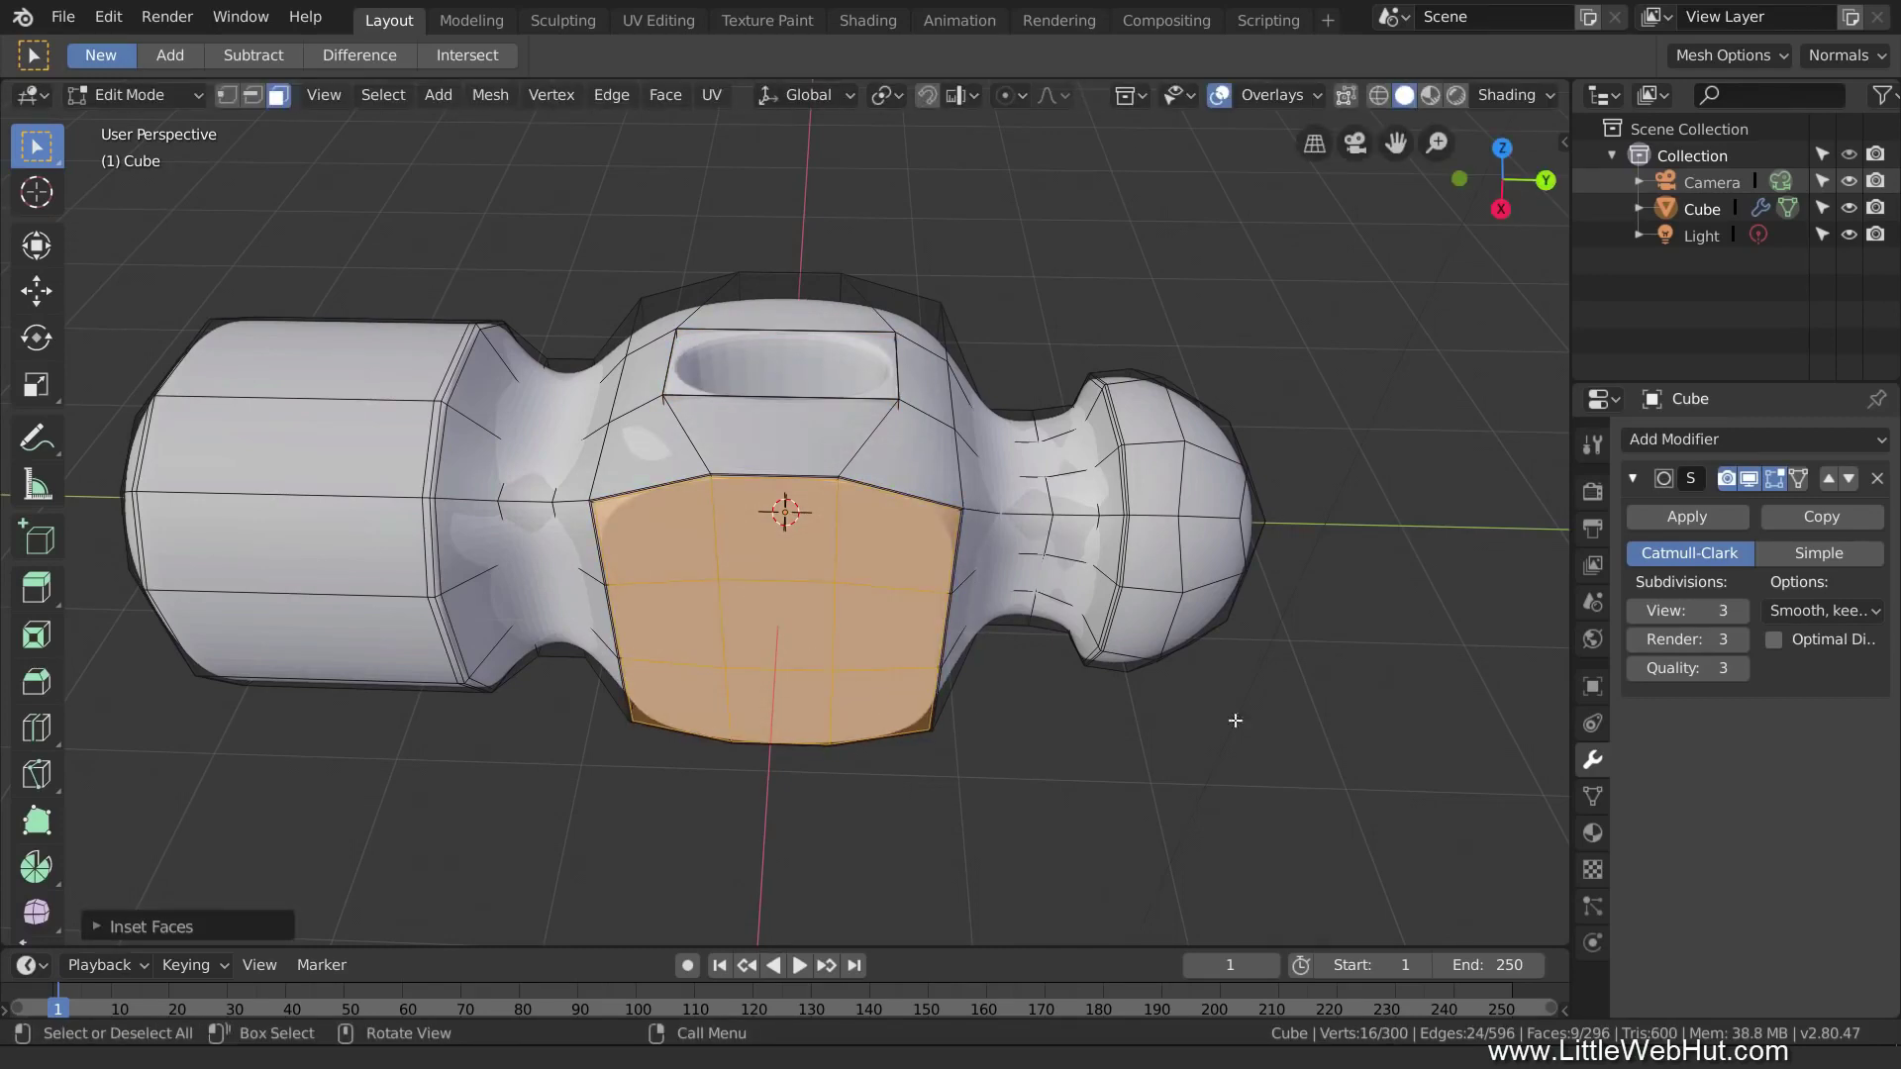
middle_drag(1235, 720, 730, 464)
click(896, 652)
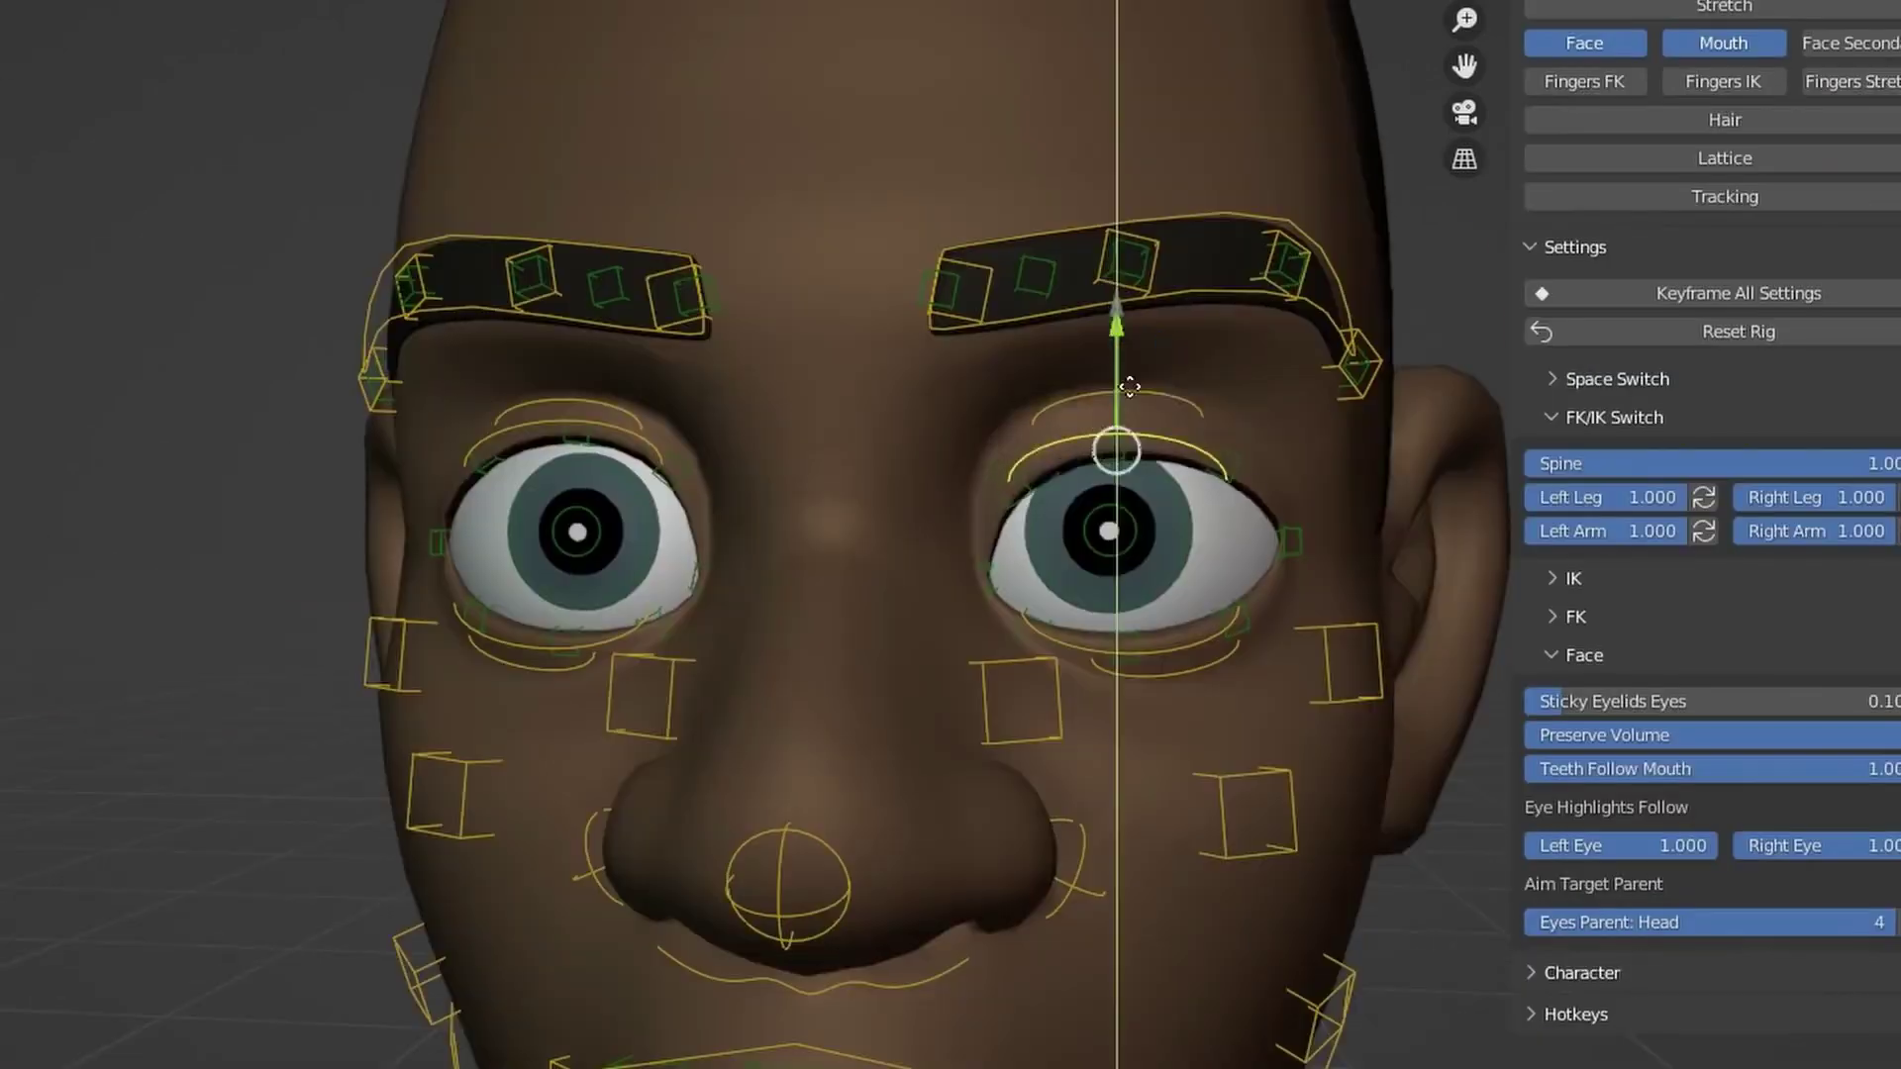
- Raise the brow control and blend the narrowed-eye preset pose onto the face
drag(1112, 445, 1103, 331)
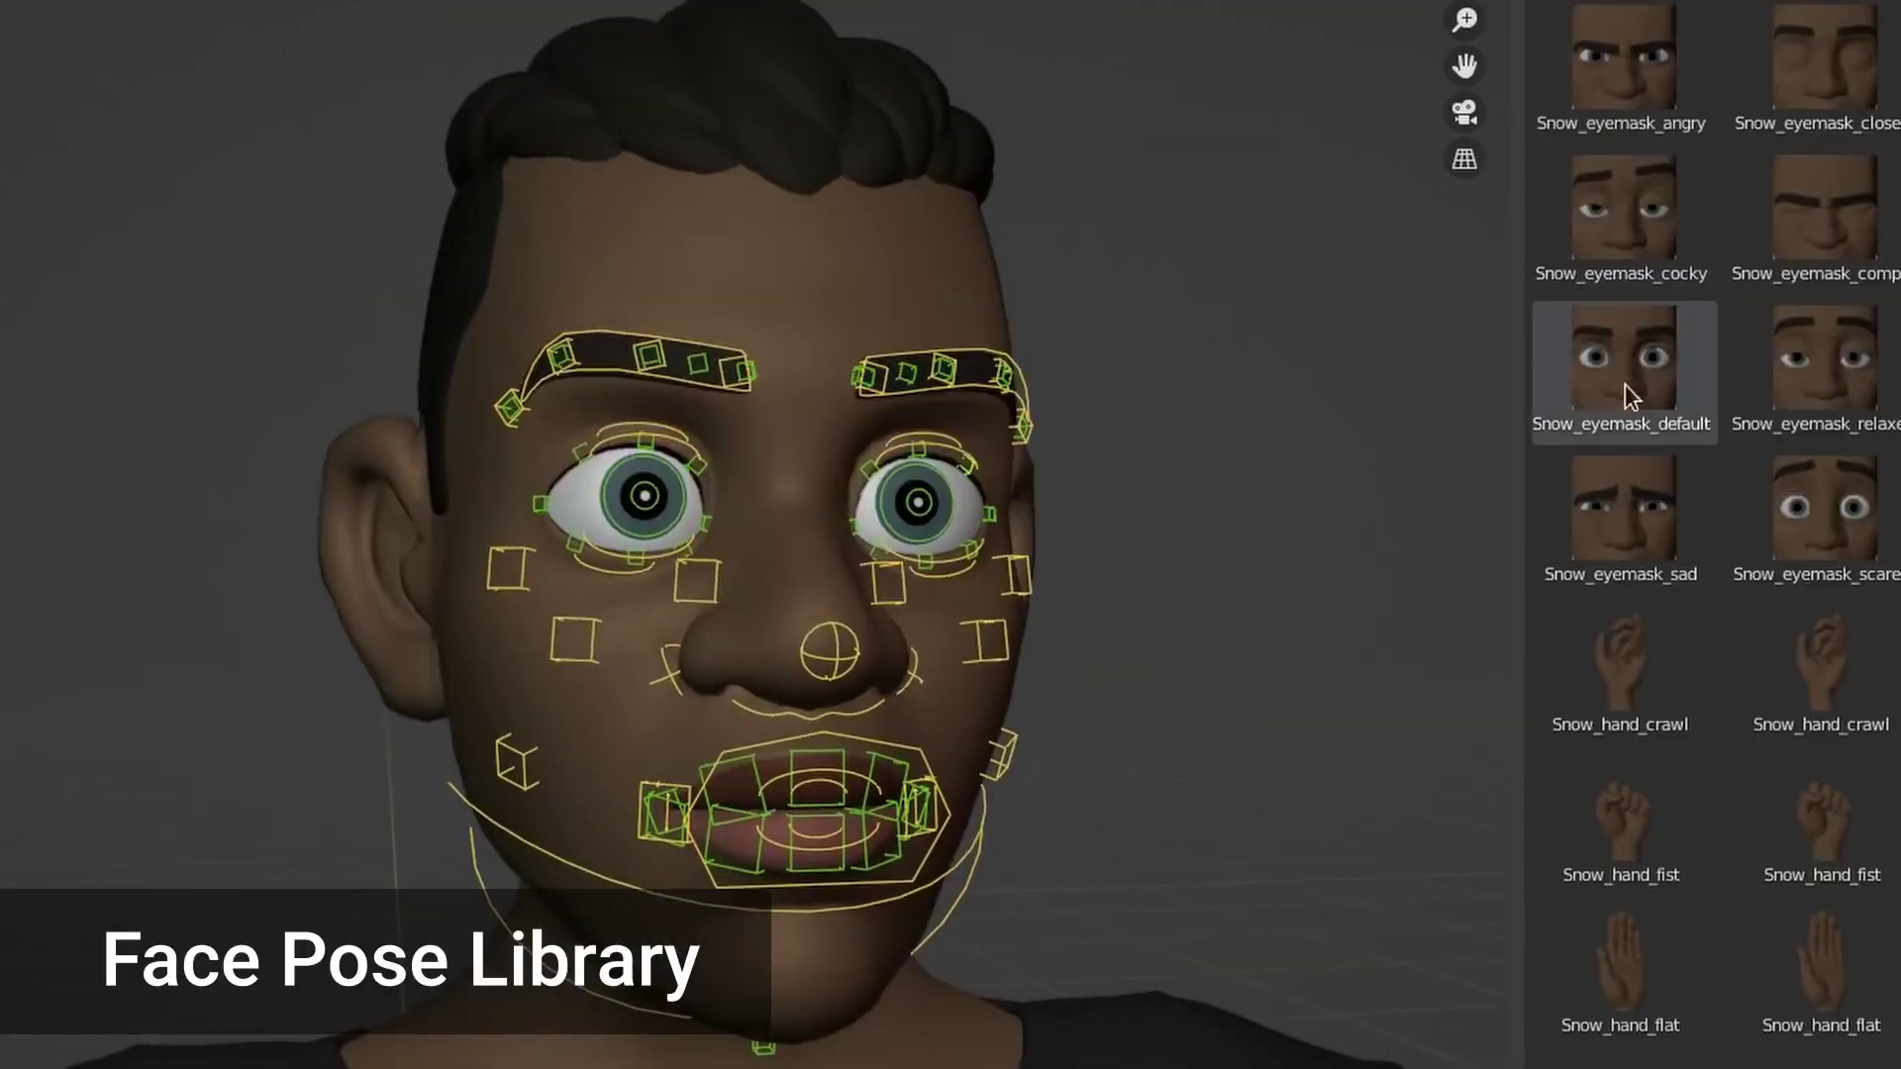
drag(1625, 385, 1703, 394)
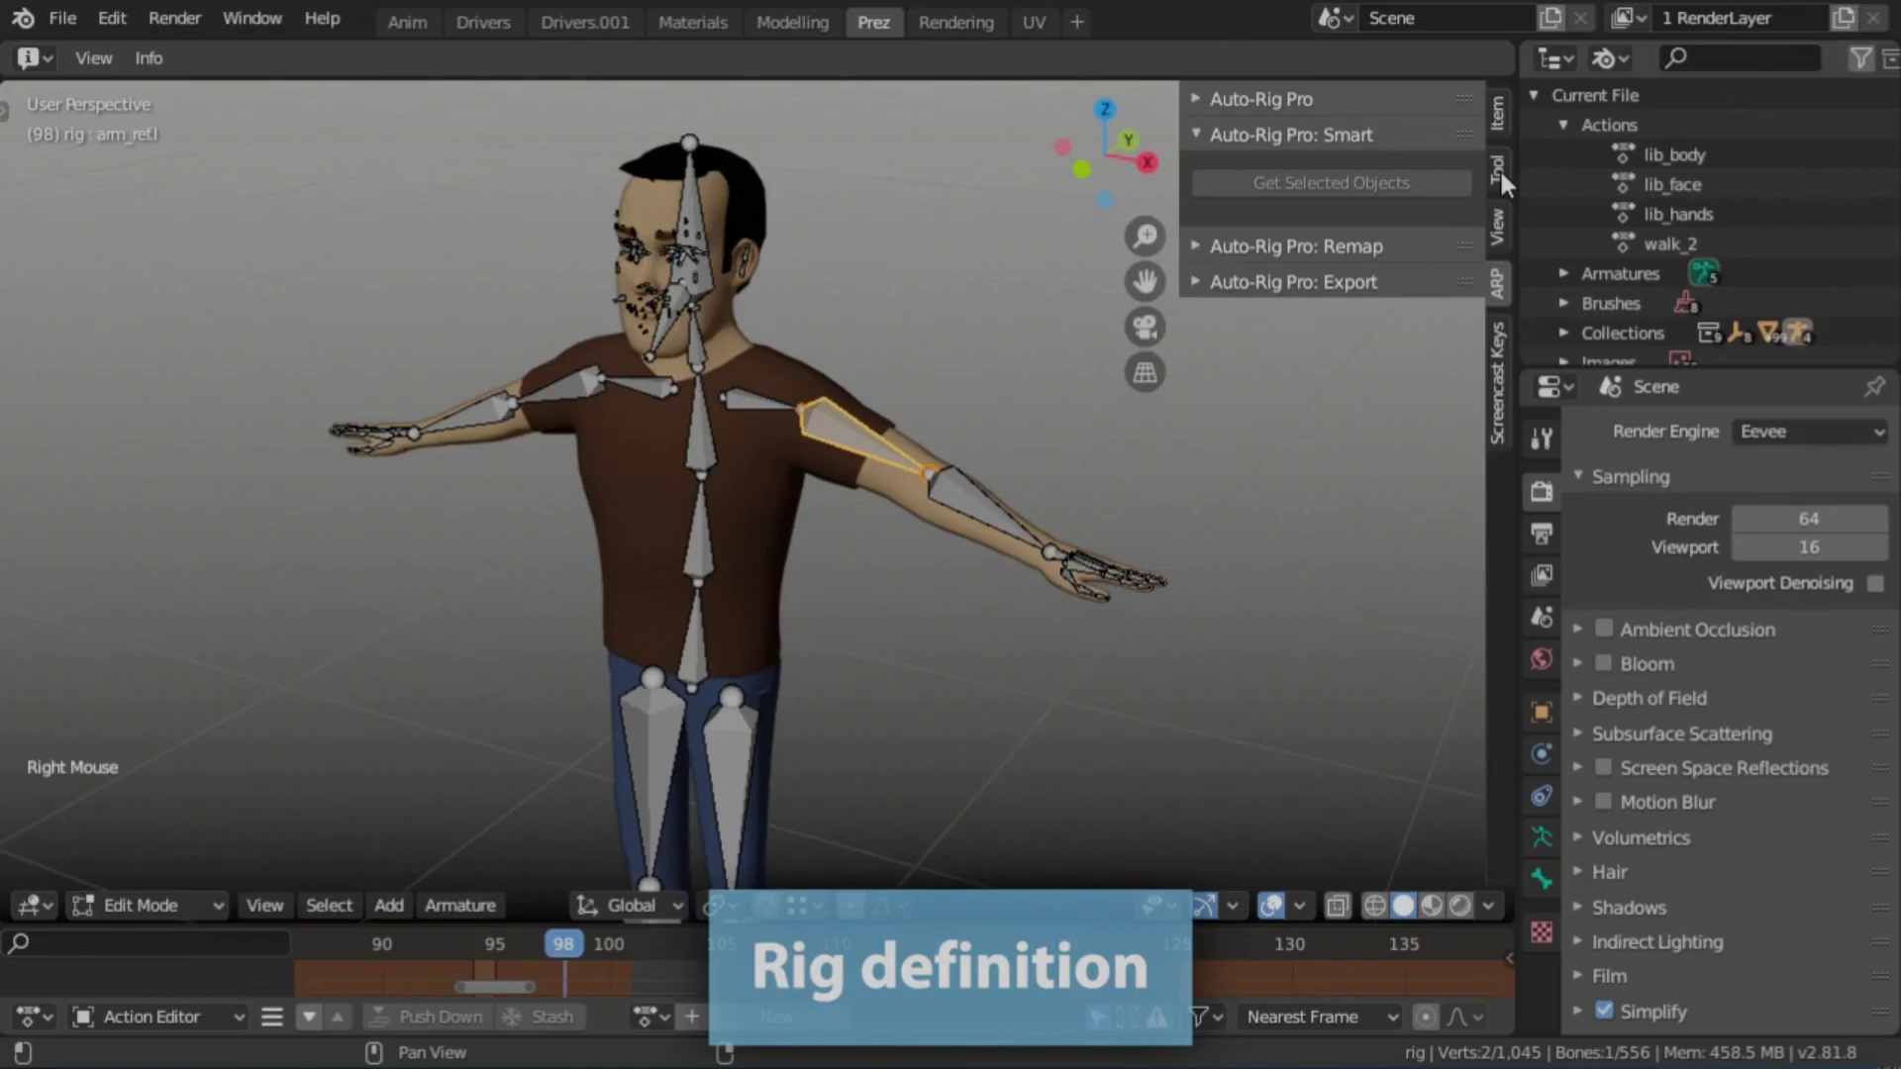
- In Auto-Rig Pro's limb options, rebuild the spine reference bones with one fewer bone
click(1497, 170)
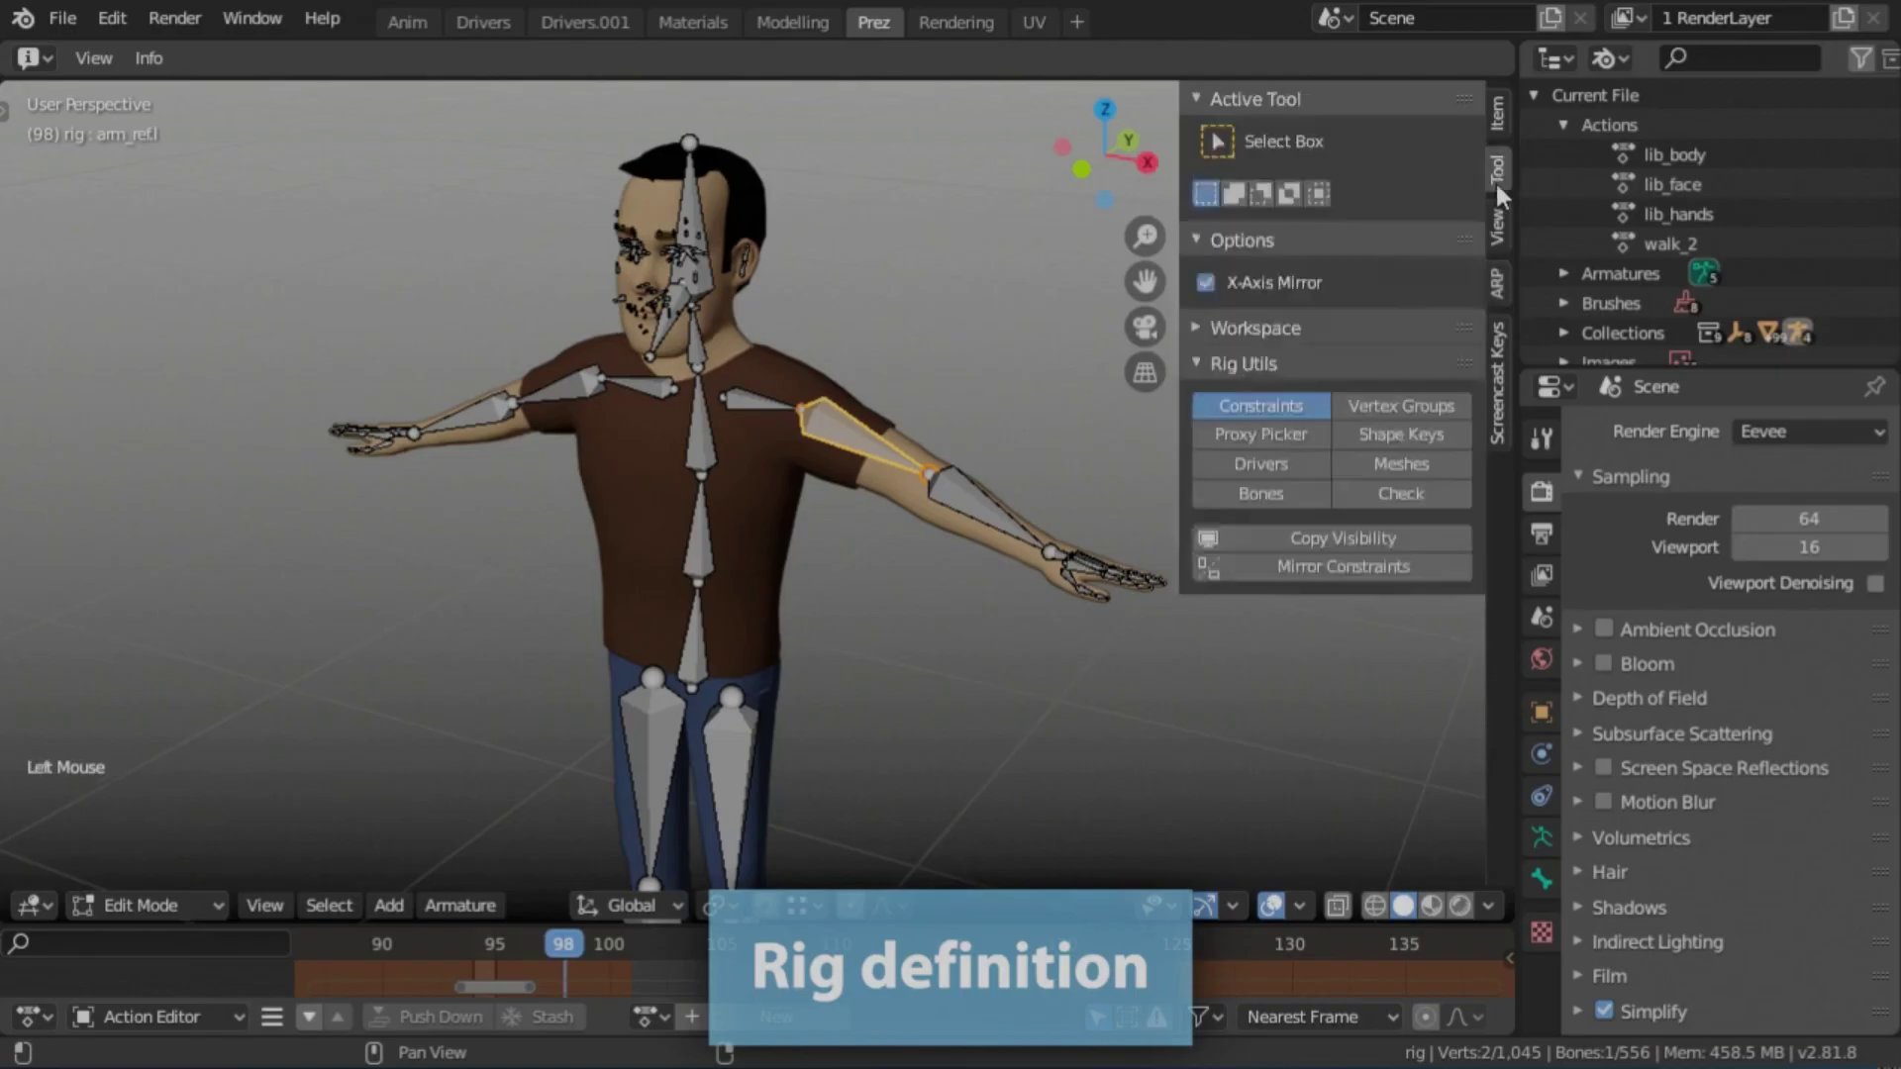
click(1497, 282)
click(1359, 103)
click(1352, 476)
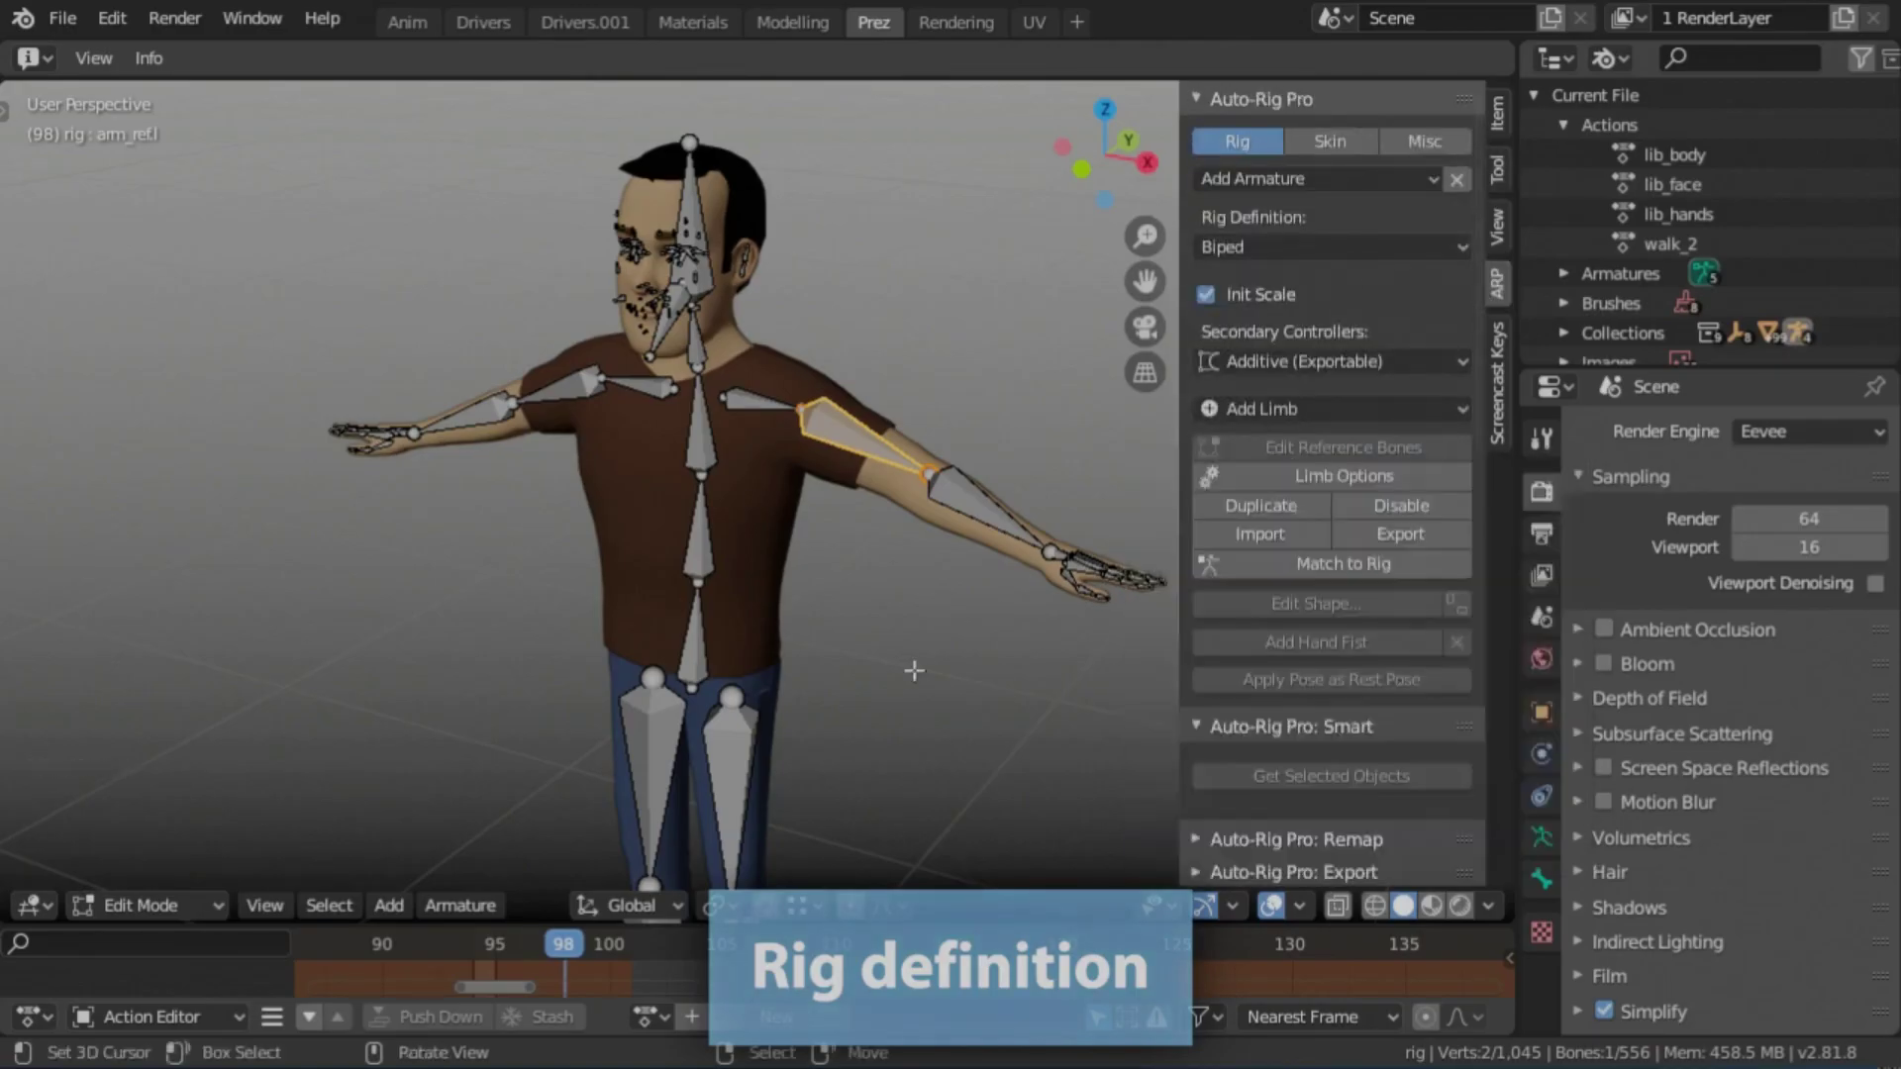
right_click(698, 529)
click(1355, 476)
click(1530, 616)
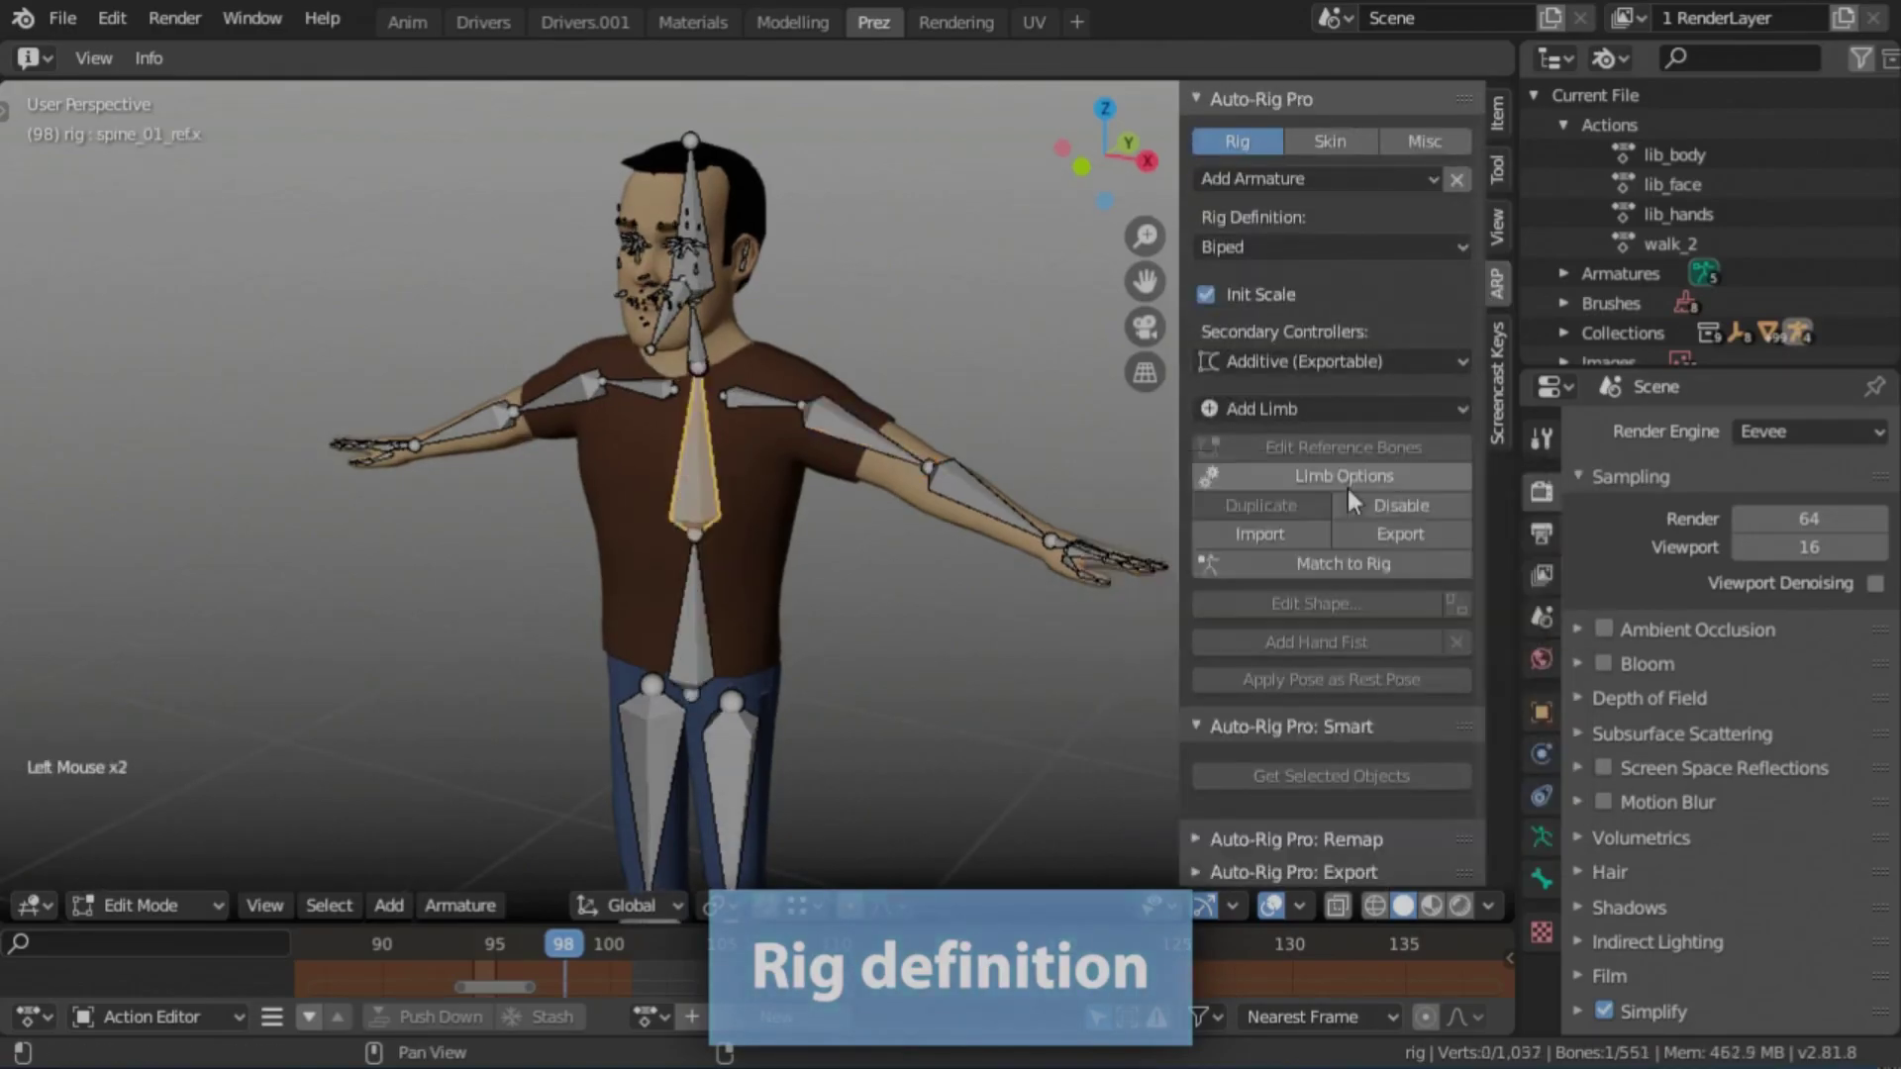
click(1347, 485)
click(1367, 621)
- Select the lower left leg reference bone and pan along the legs to check them
shift+middle_drag(891, 594, 891, 278)
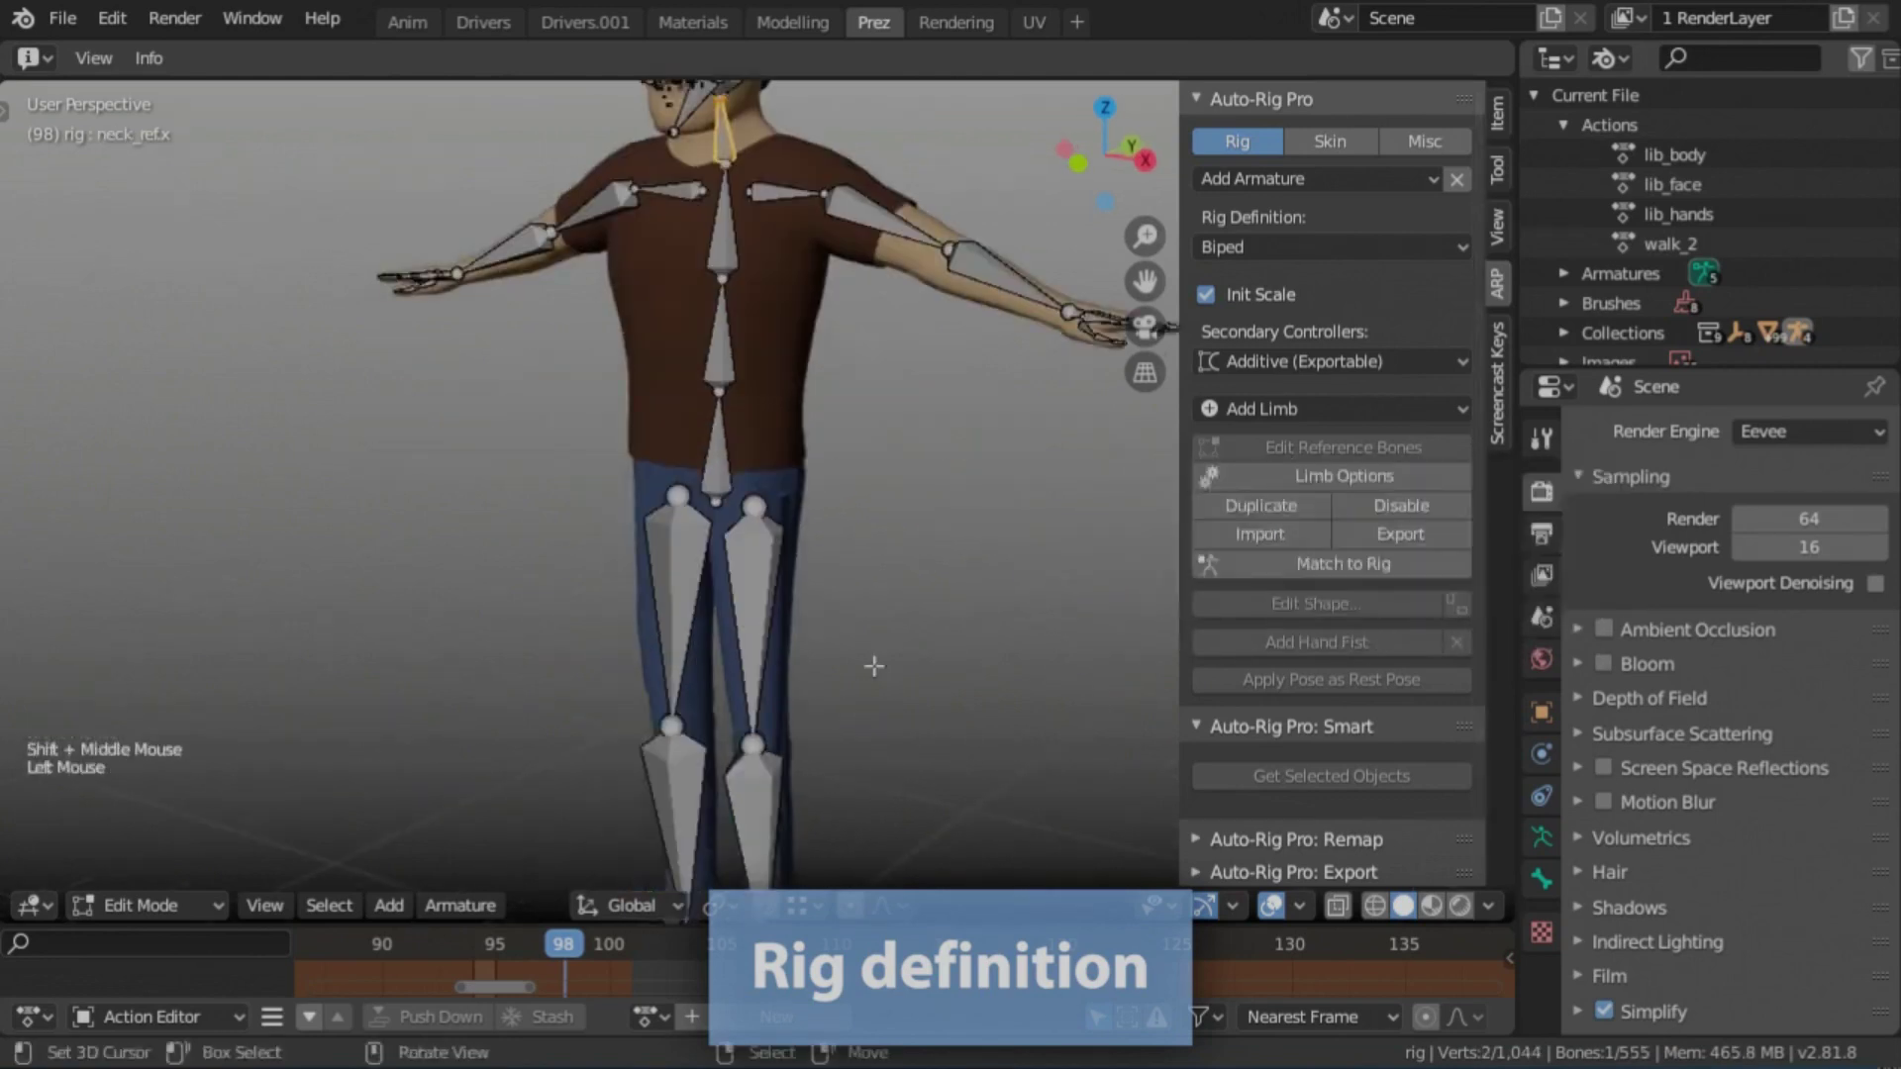
shift+middle_drag(891, 594, 891, 357)
right_click(762, 584)
click(1394, 476)
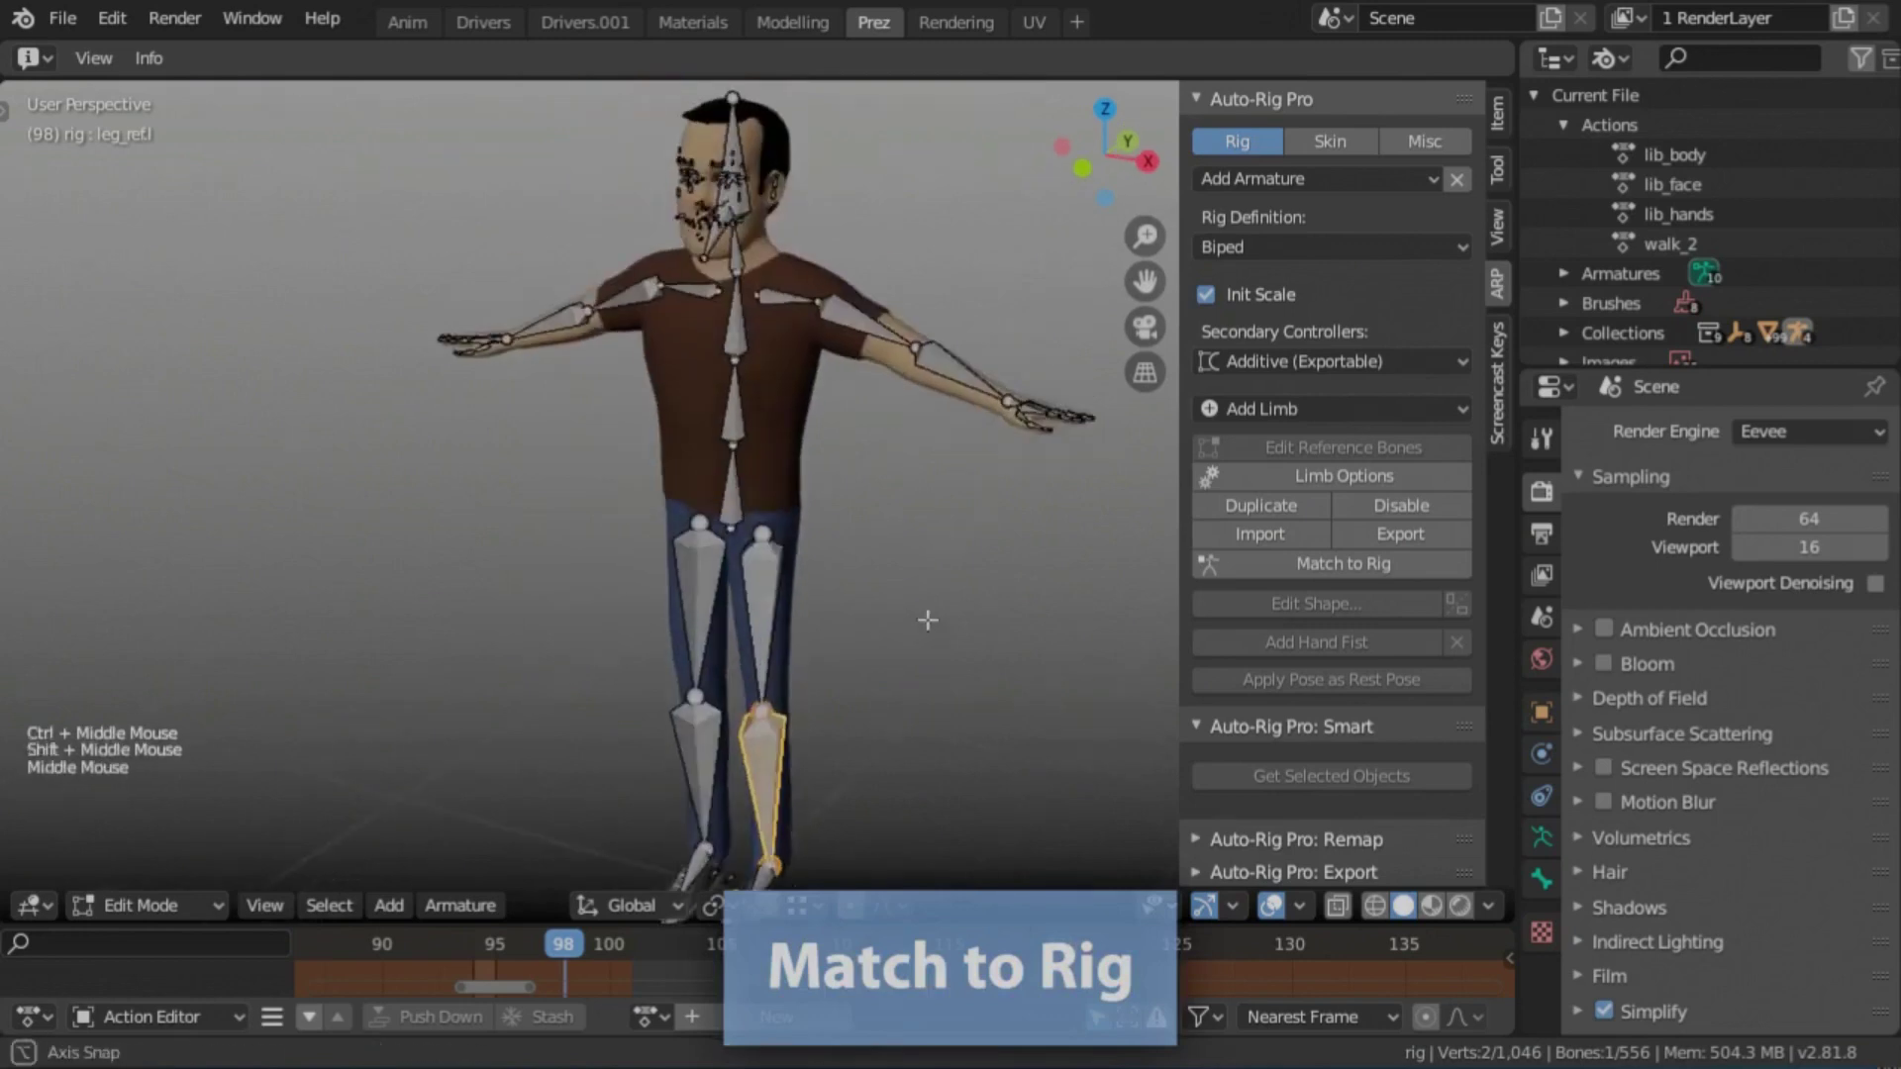
shift+middle_drag(927, 620, 1273, 575)
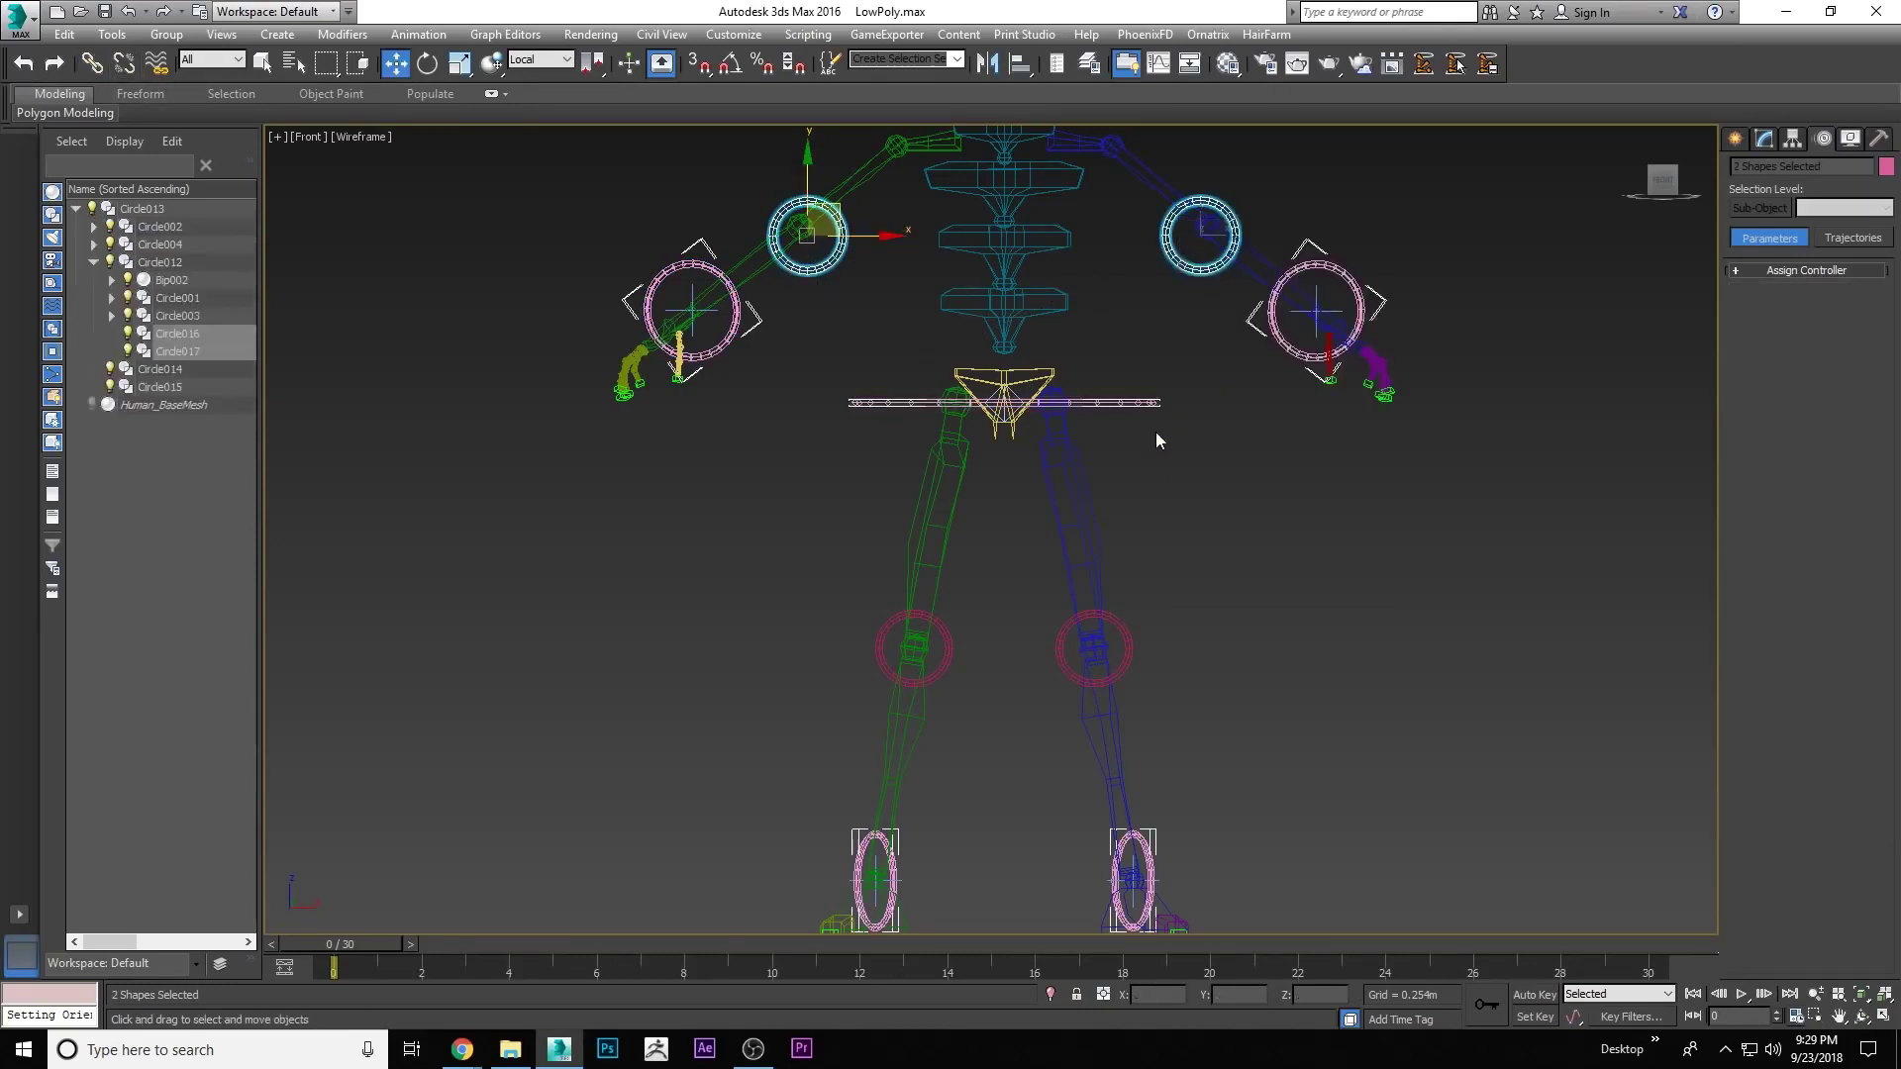
- Unhide Human_BaseMesh and switch the viewport to shaded display
scroll(1057, 414, down, 3)
key(r)
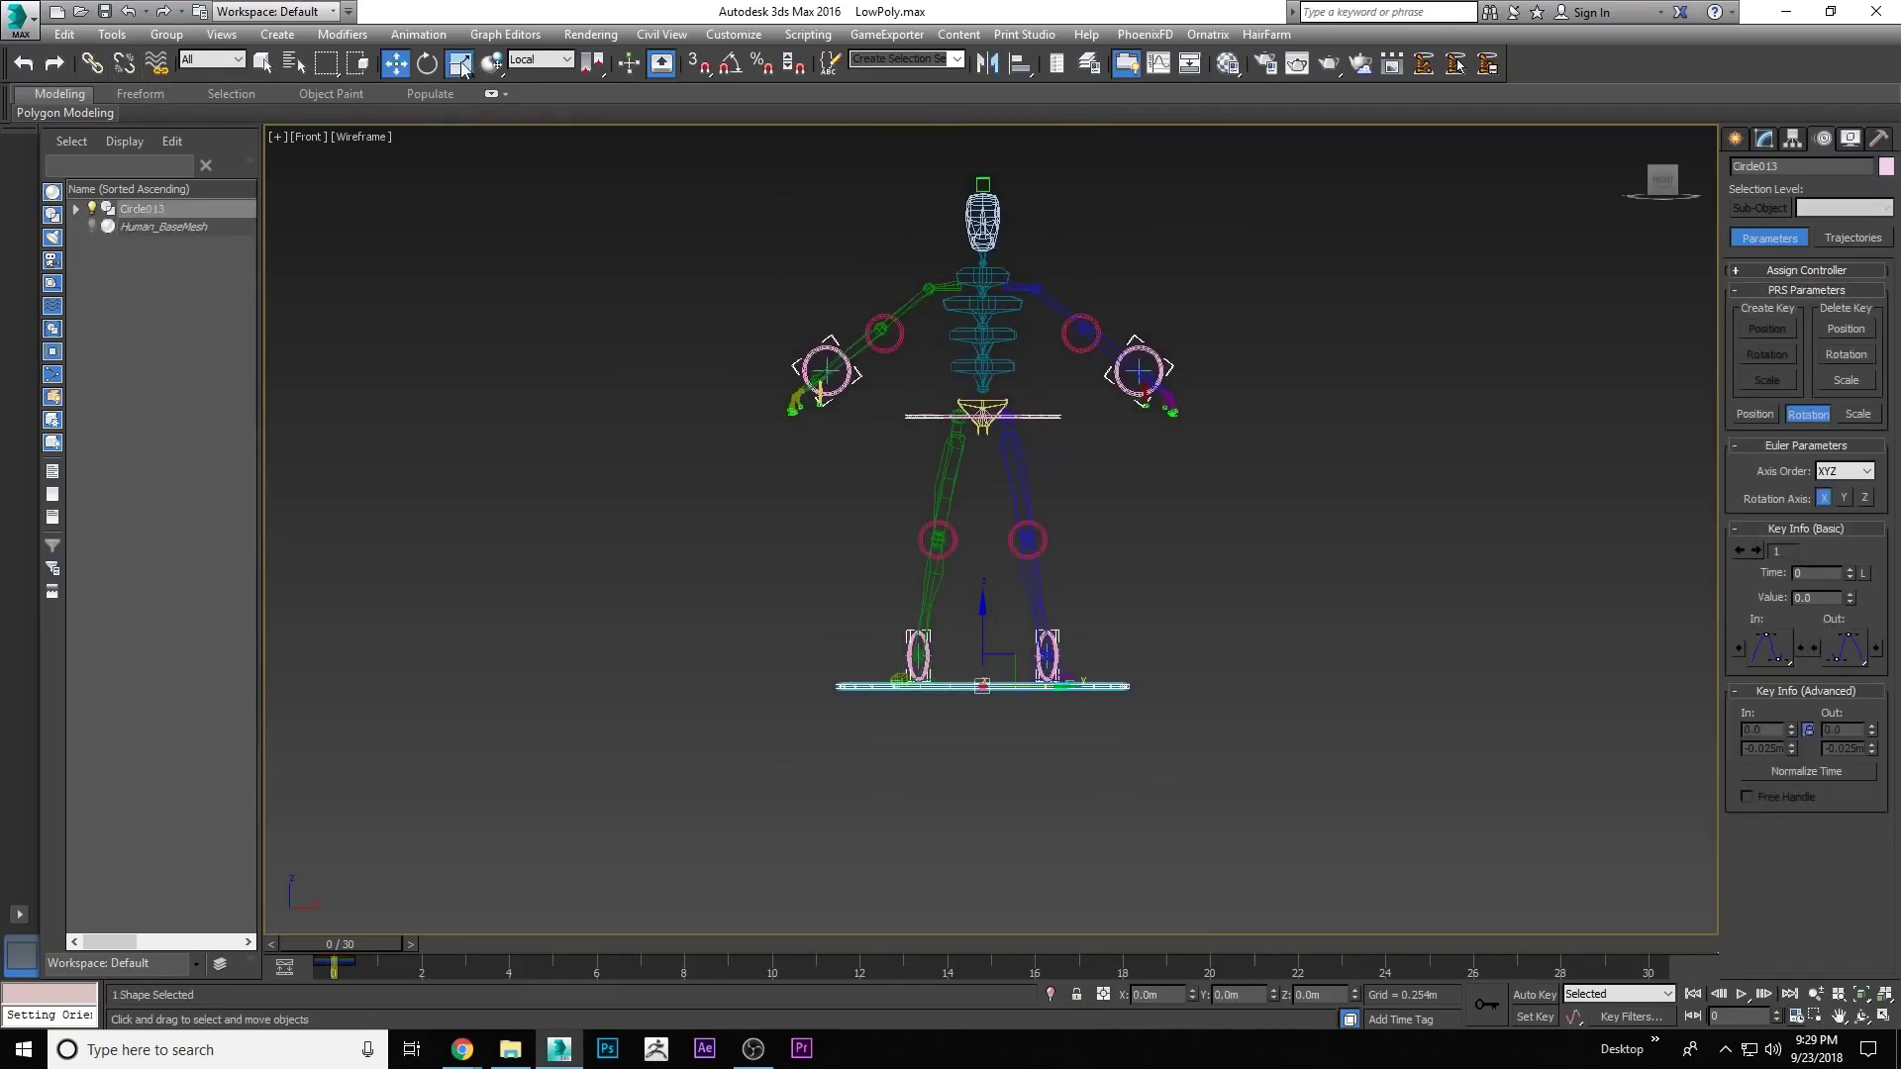
scroll(967, 628, up, 6)
scroll(975, 644, down, 6)
right_click(1286, 501)
click(1357, 436)
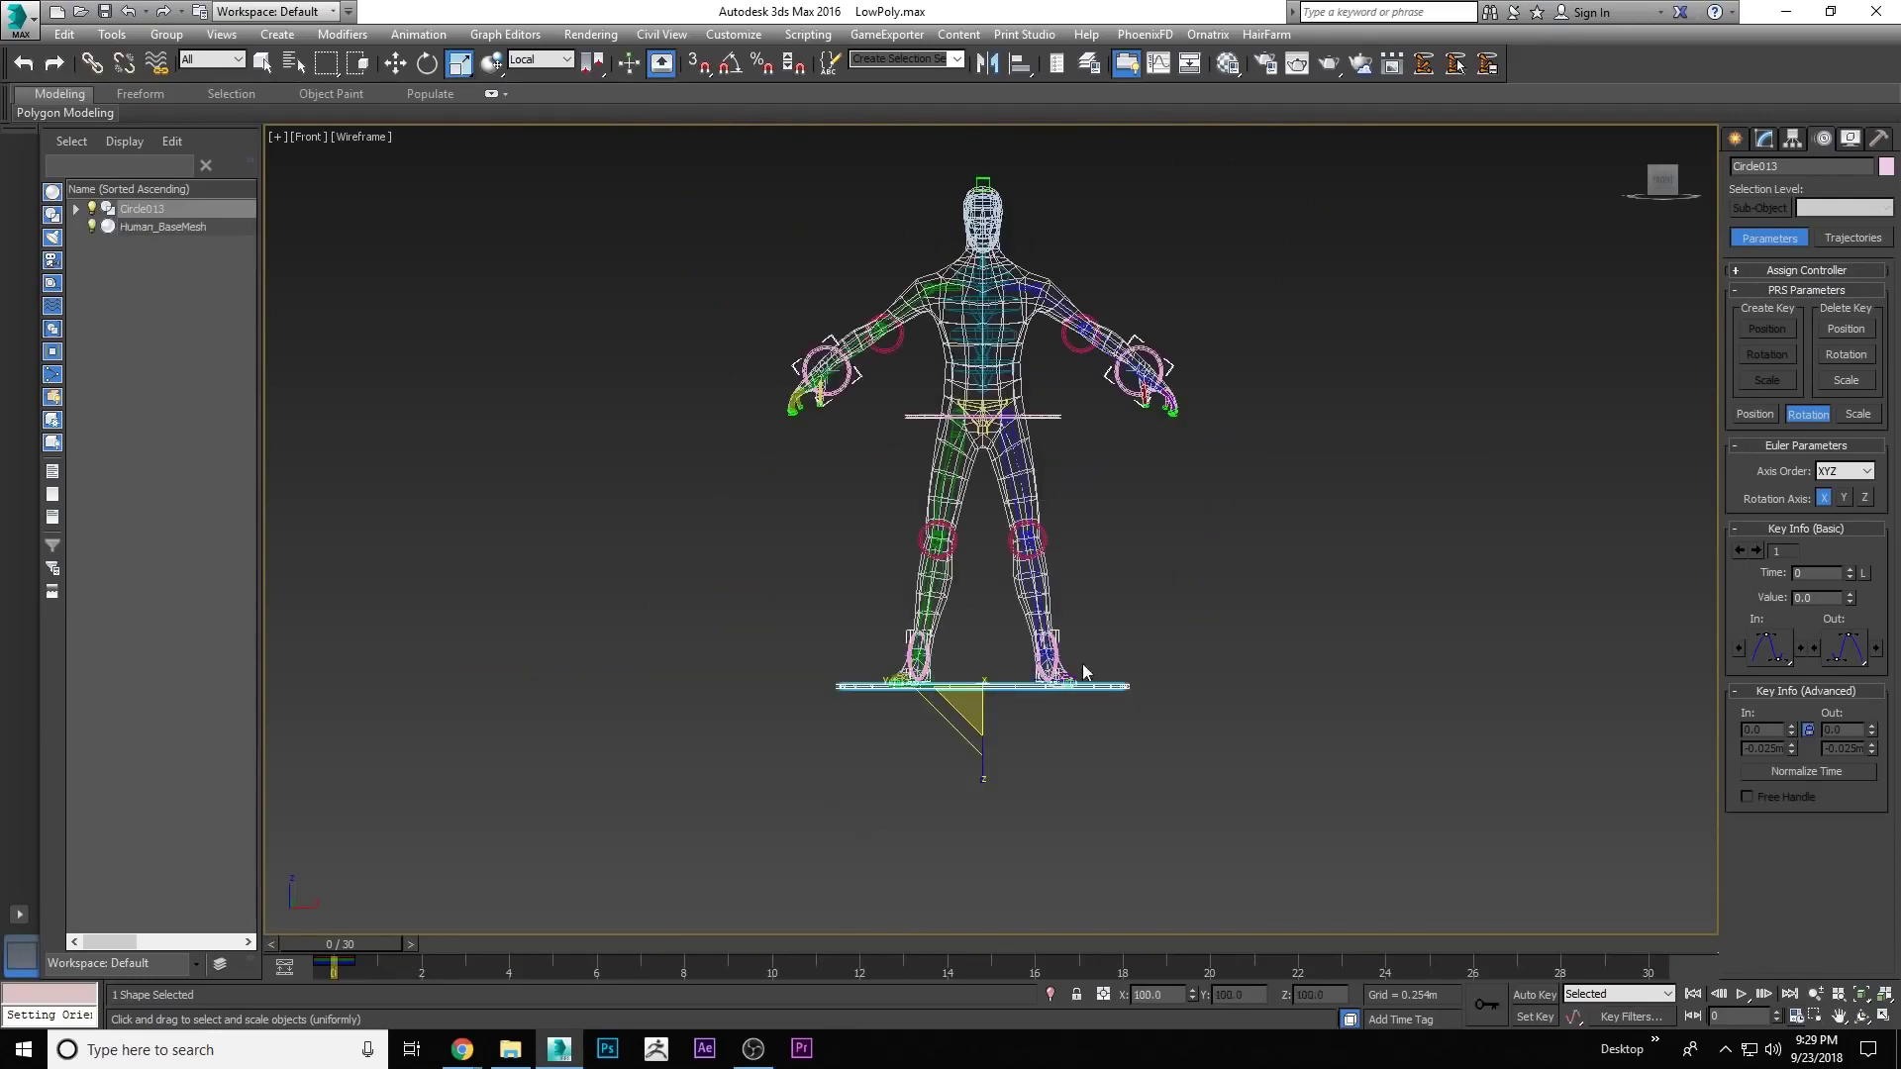
scroll(1083, 663, up, 6)
scroll(904, 887, down, 11)
scroll(1396, 802, up, 5)
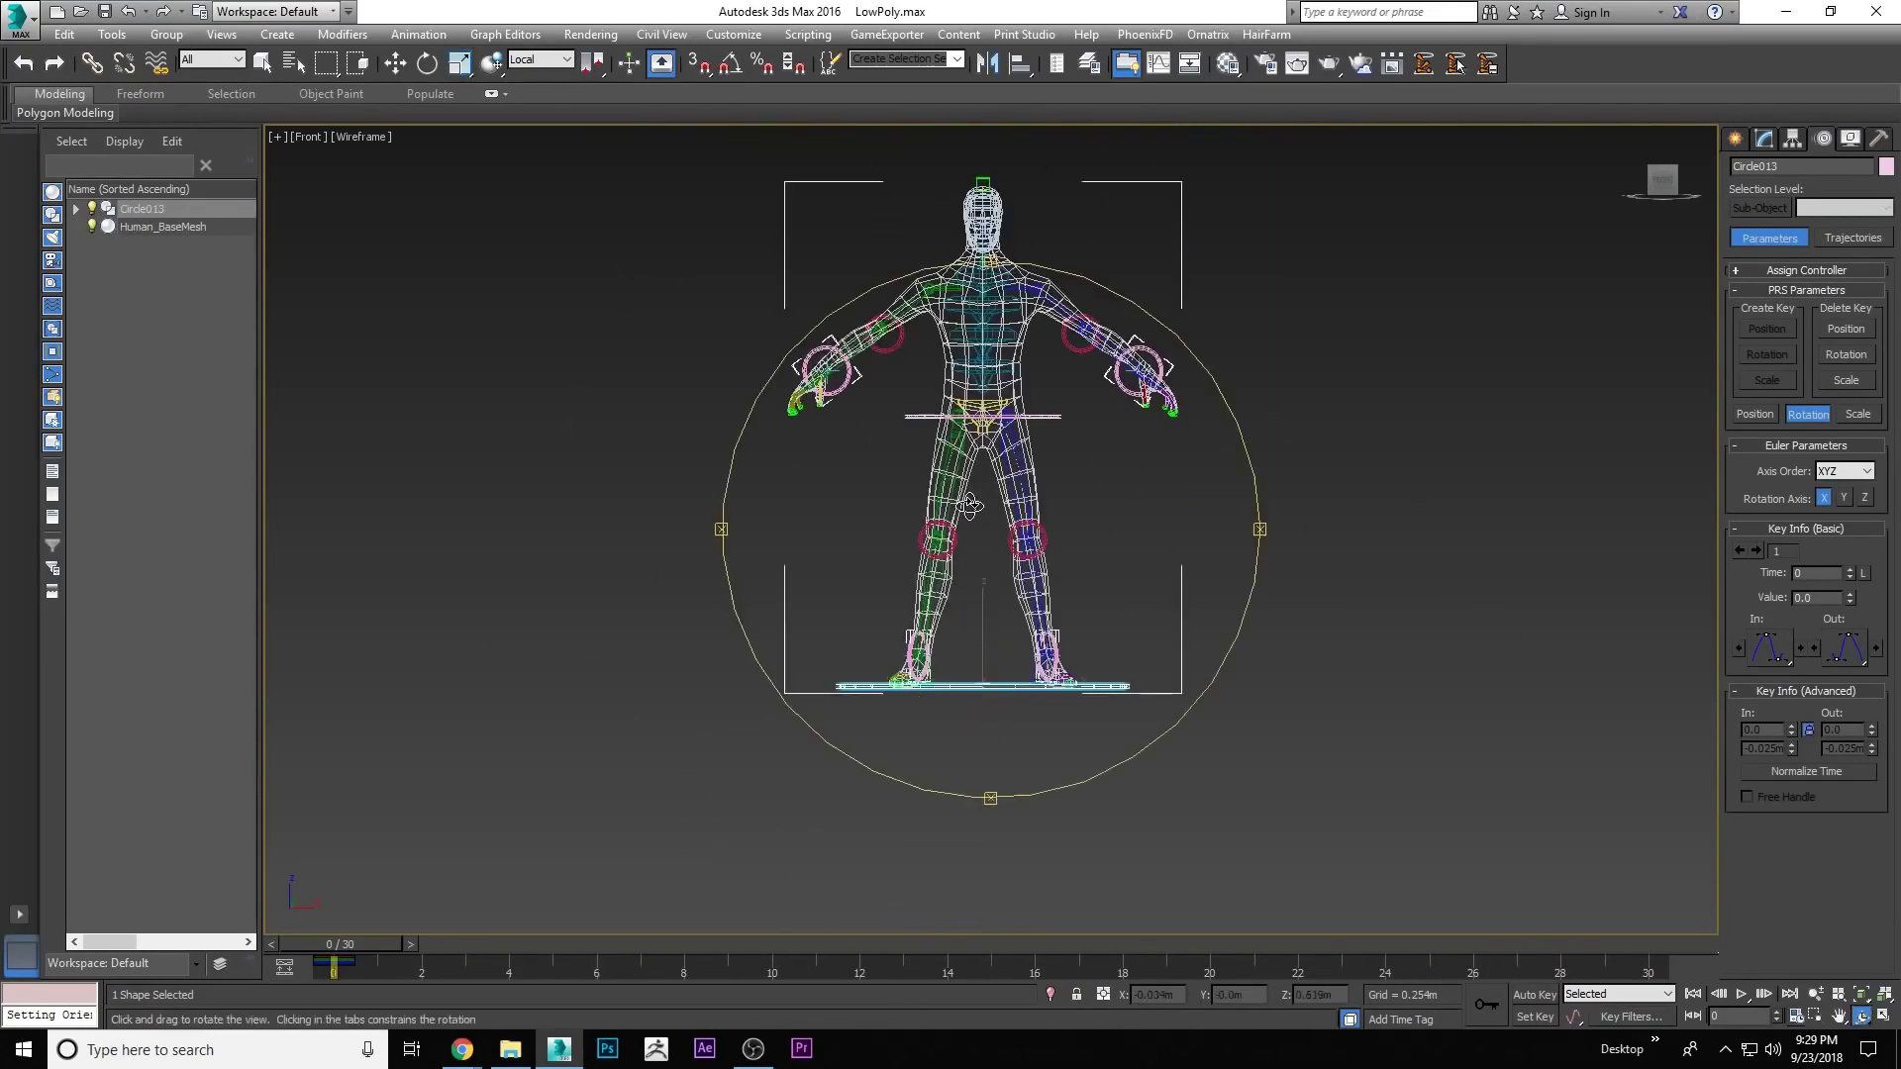
key(F3)
alt+middle_drag(969, 506, 1000, 465)
- Turn on Auto Key, scrub frames 10 to 29 and back to 0, and frame the figure
drag(339, 944, 767, 944)
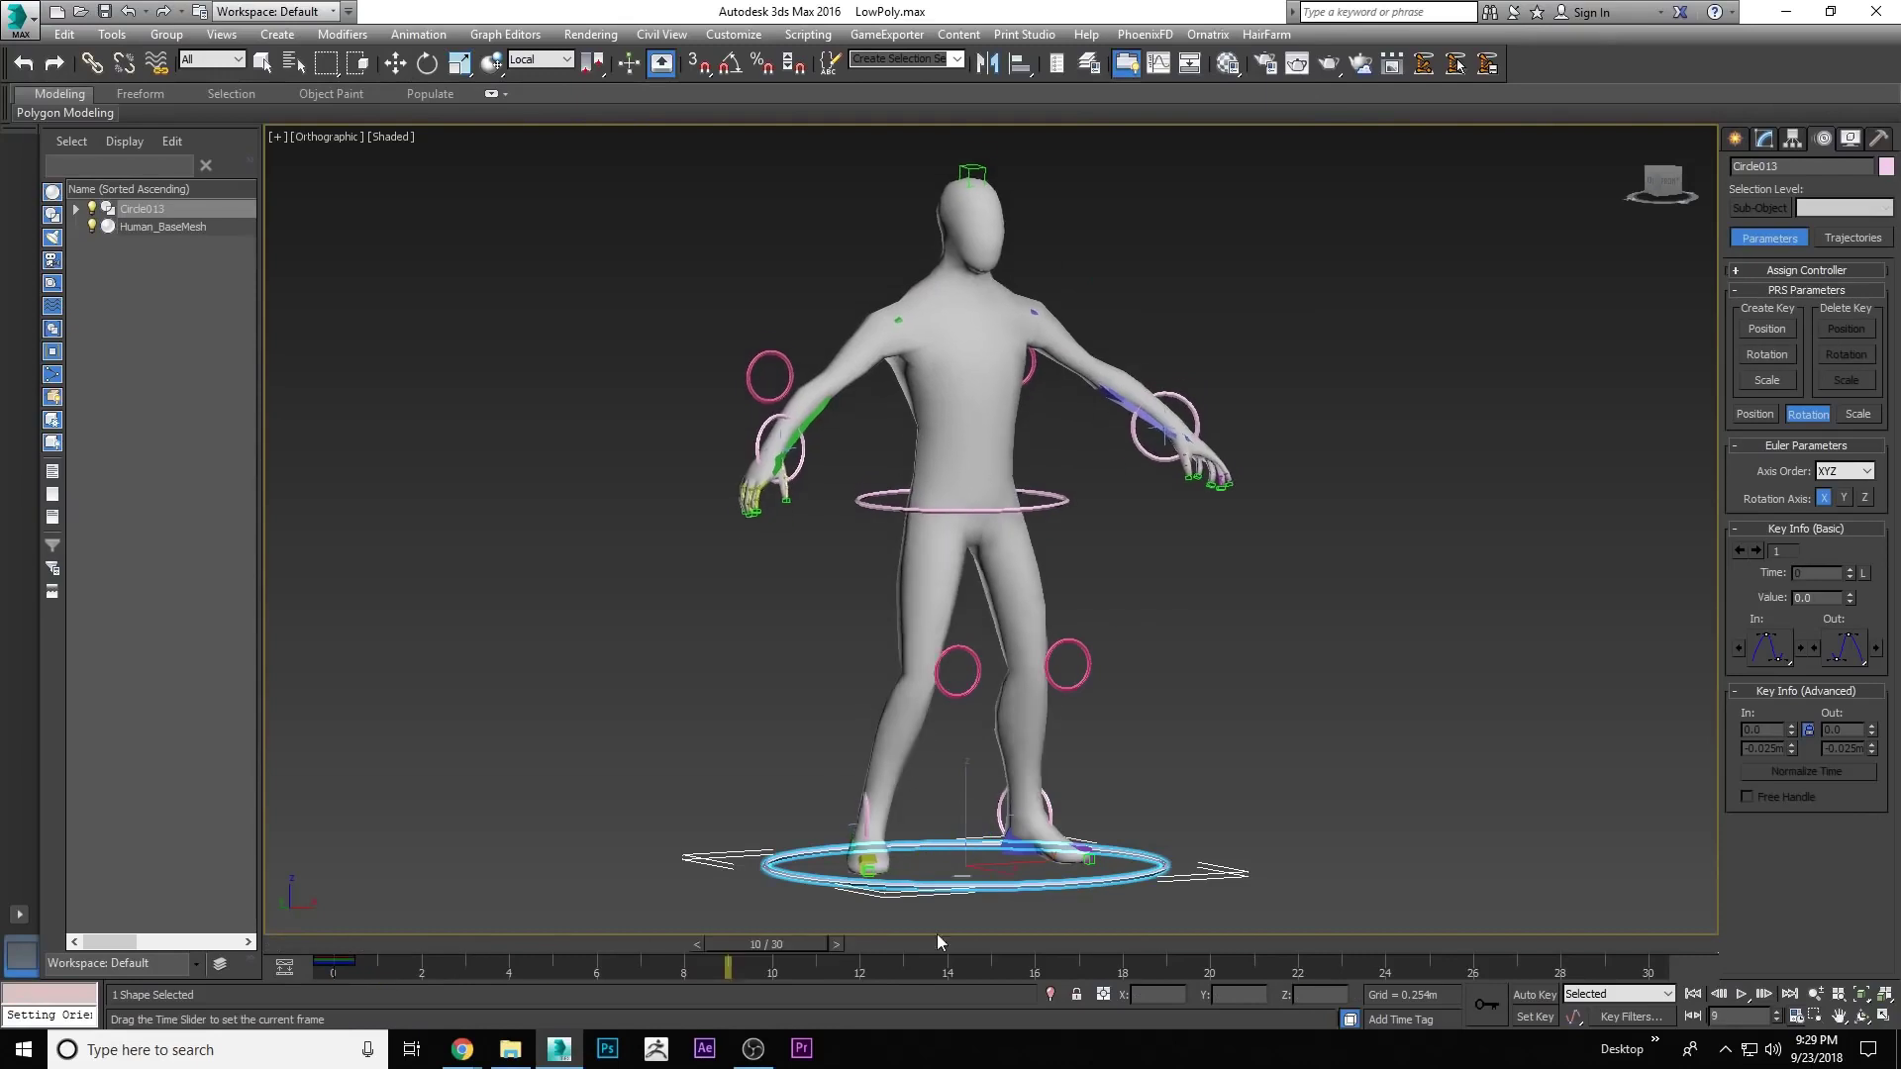
drag(940, 943, 1725, 955)
key(n)
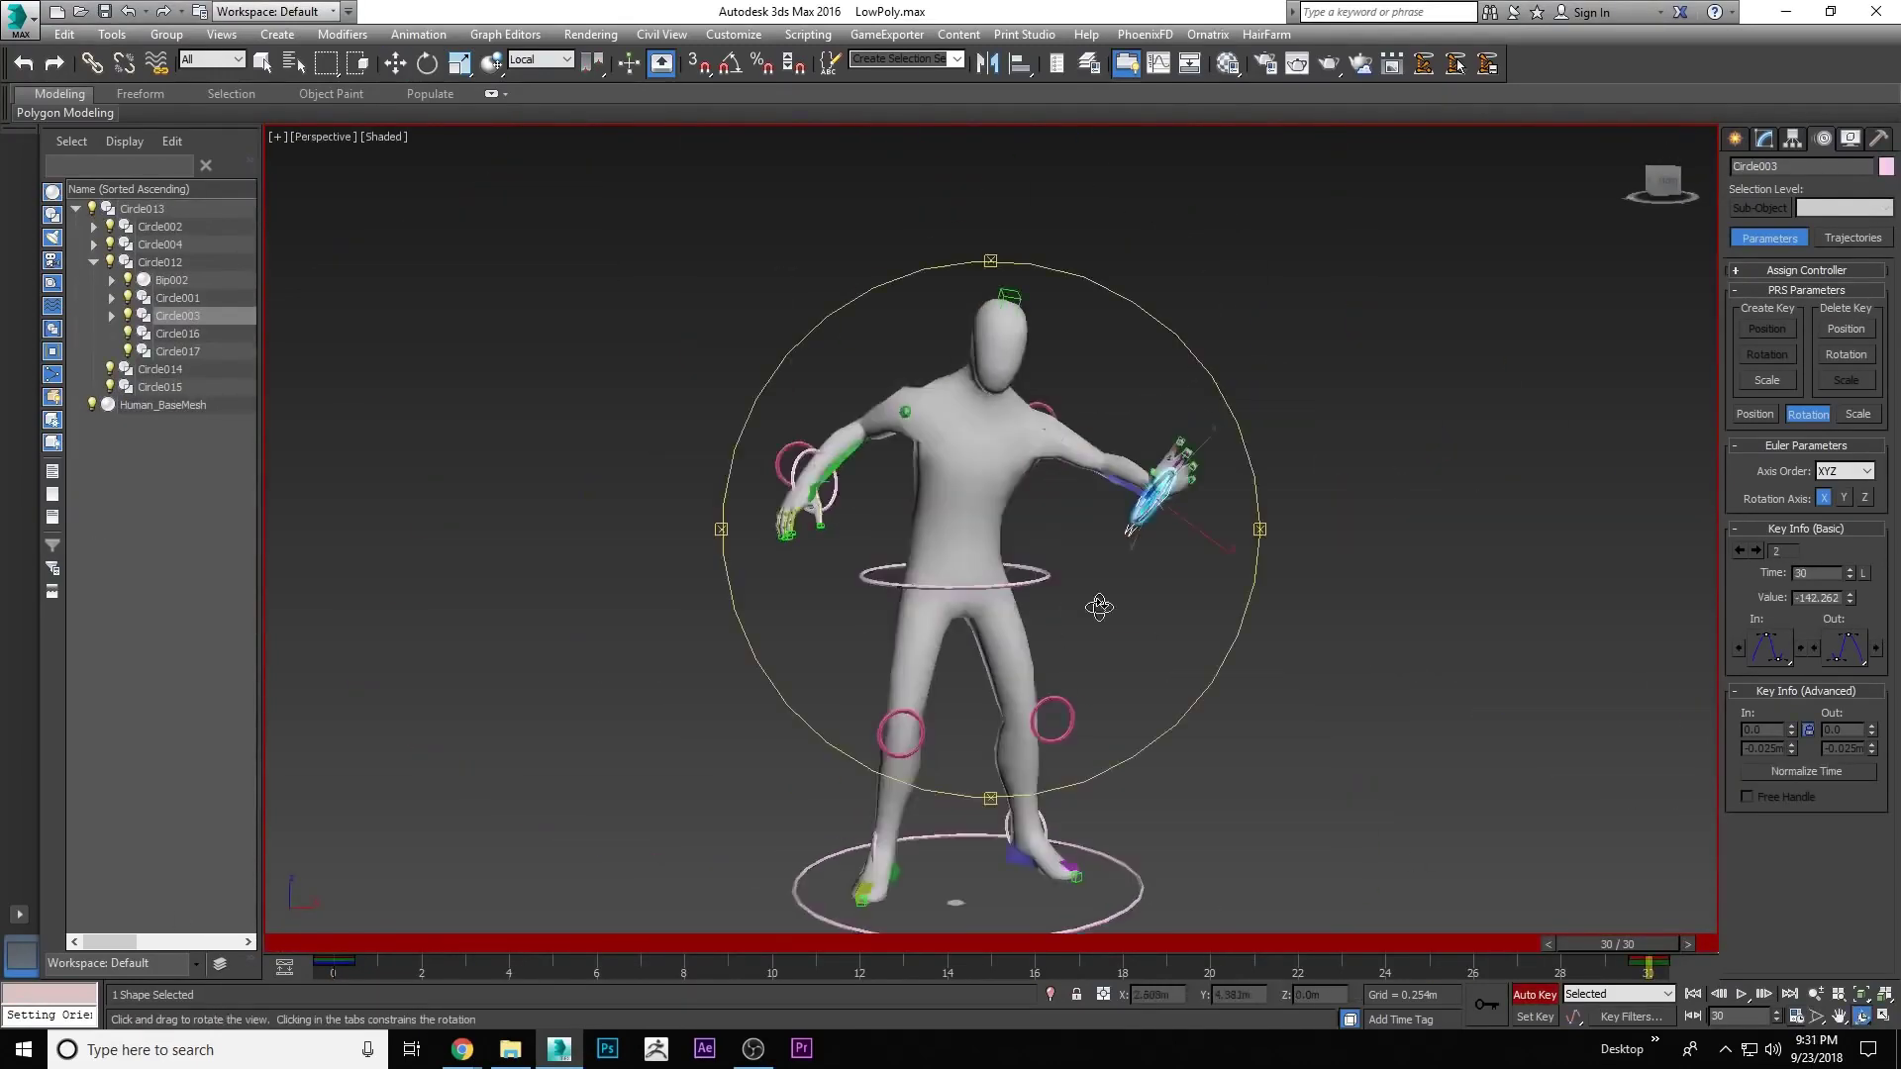
drag(1607, 941, 336, 942)
click(1864, 1017)
drag(1040, 515, 1295, 873)
drag(1072, 557, 1020, 722)
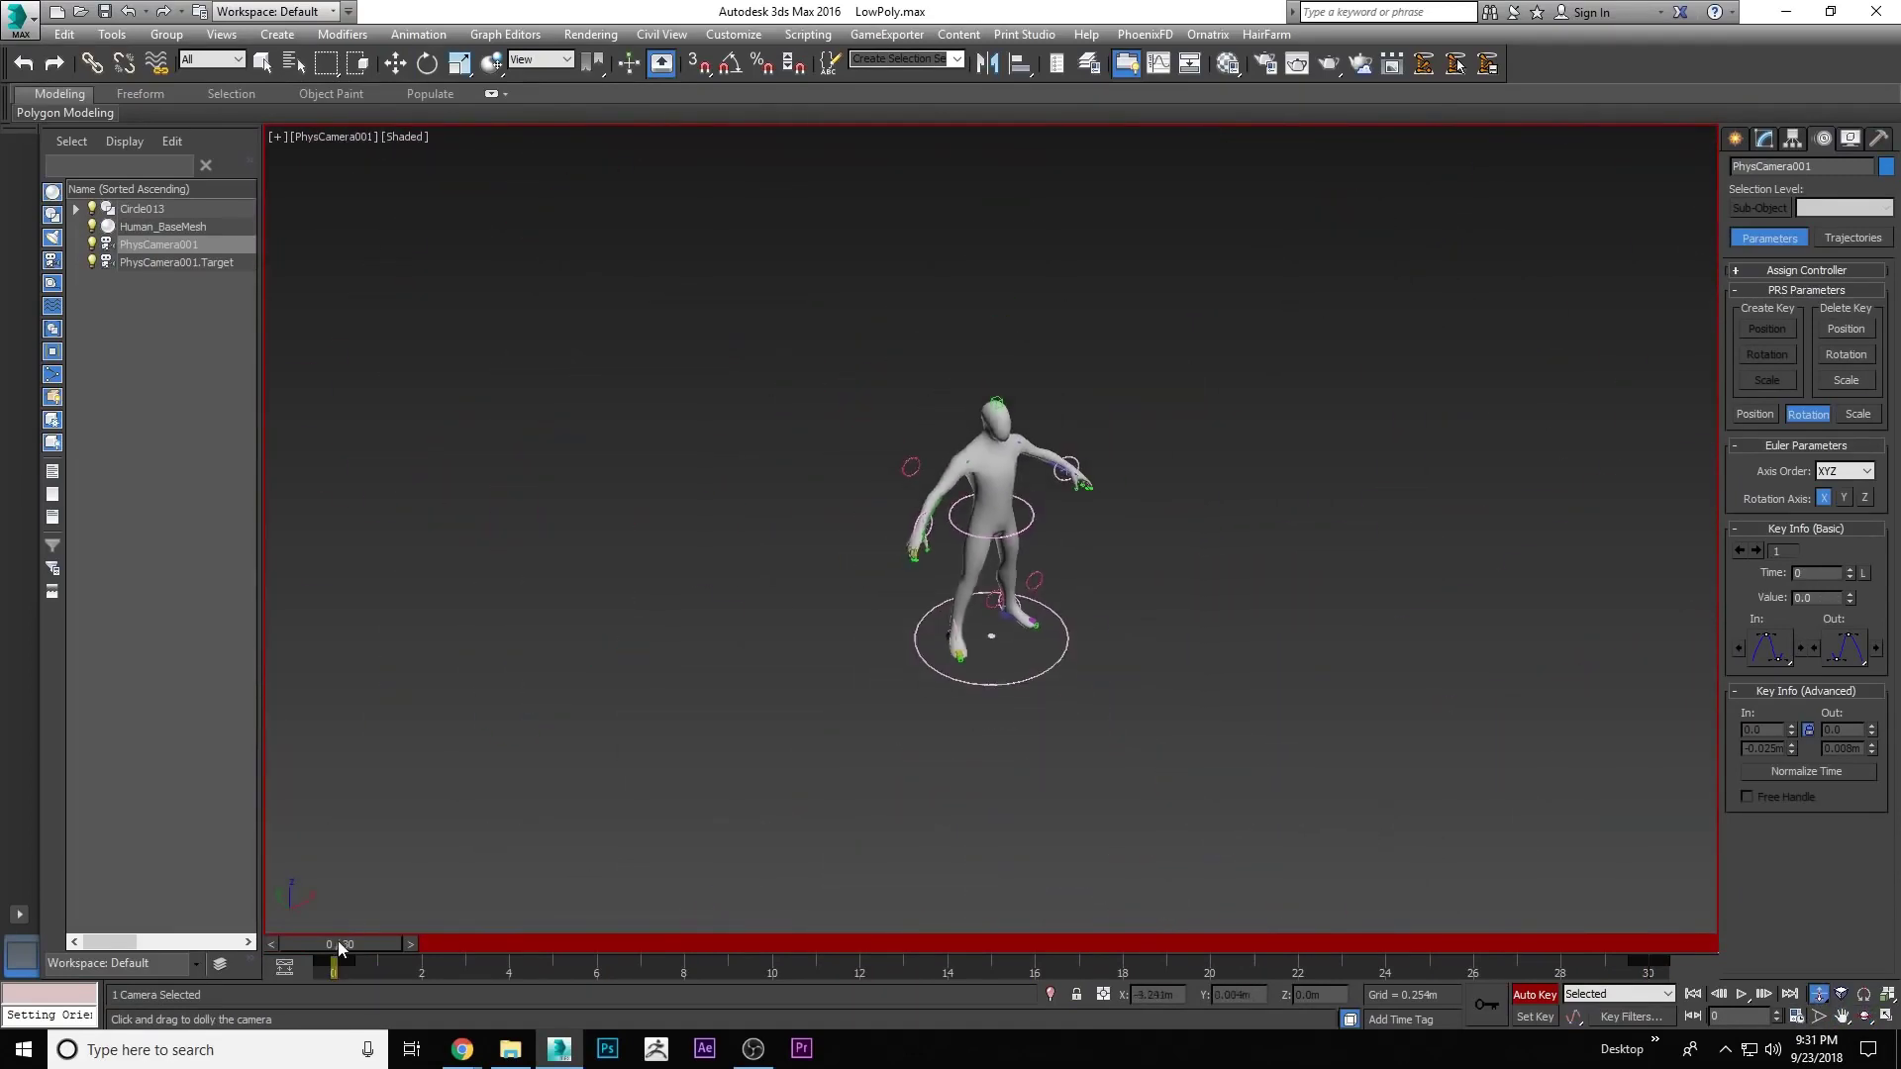
- Scrub to frame 30, turn Auto Key off and switch to the Move tool
drag(339, 947, 1881, 853)
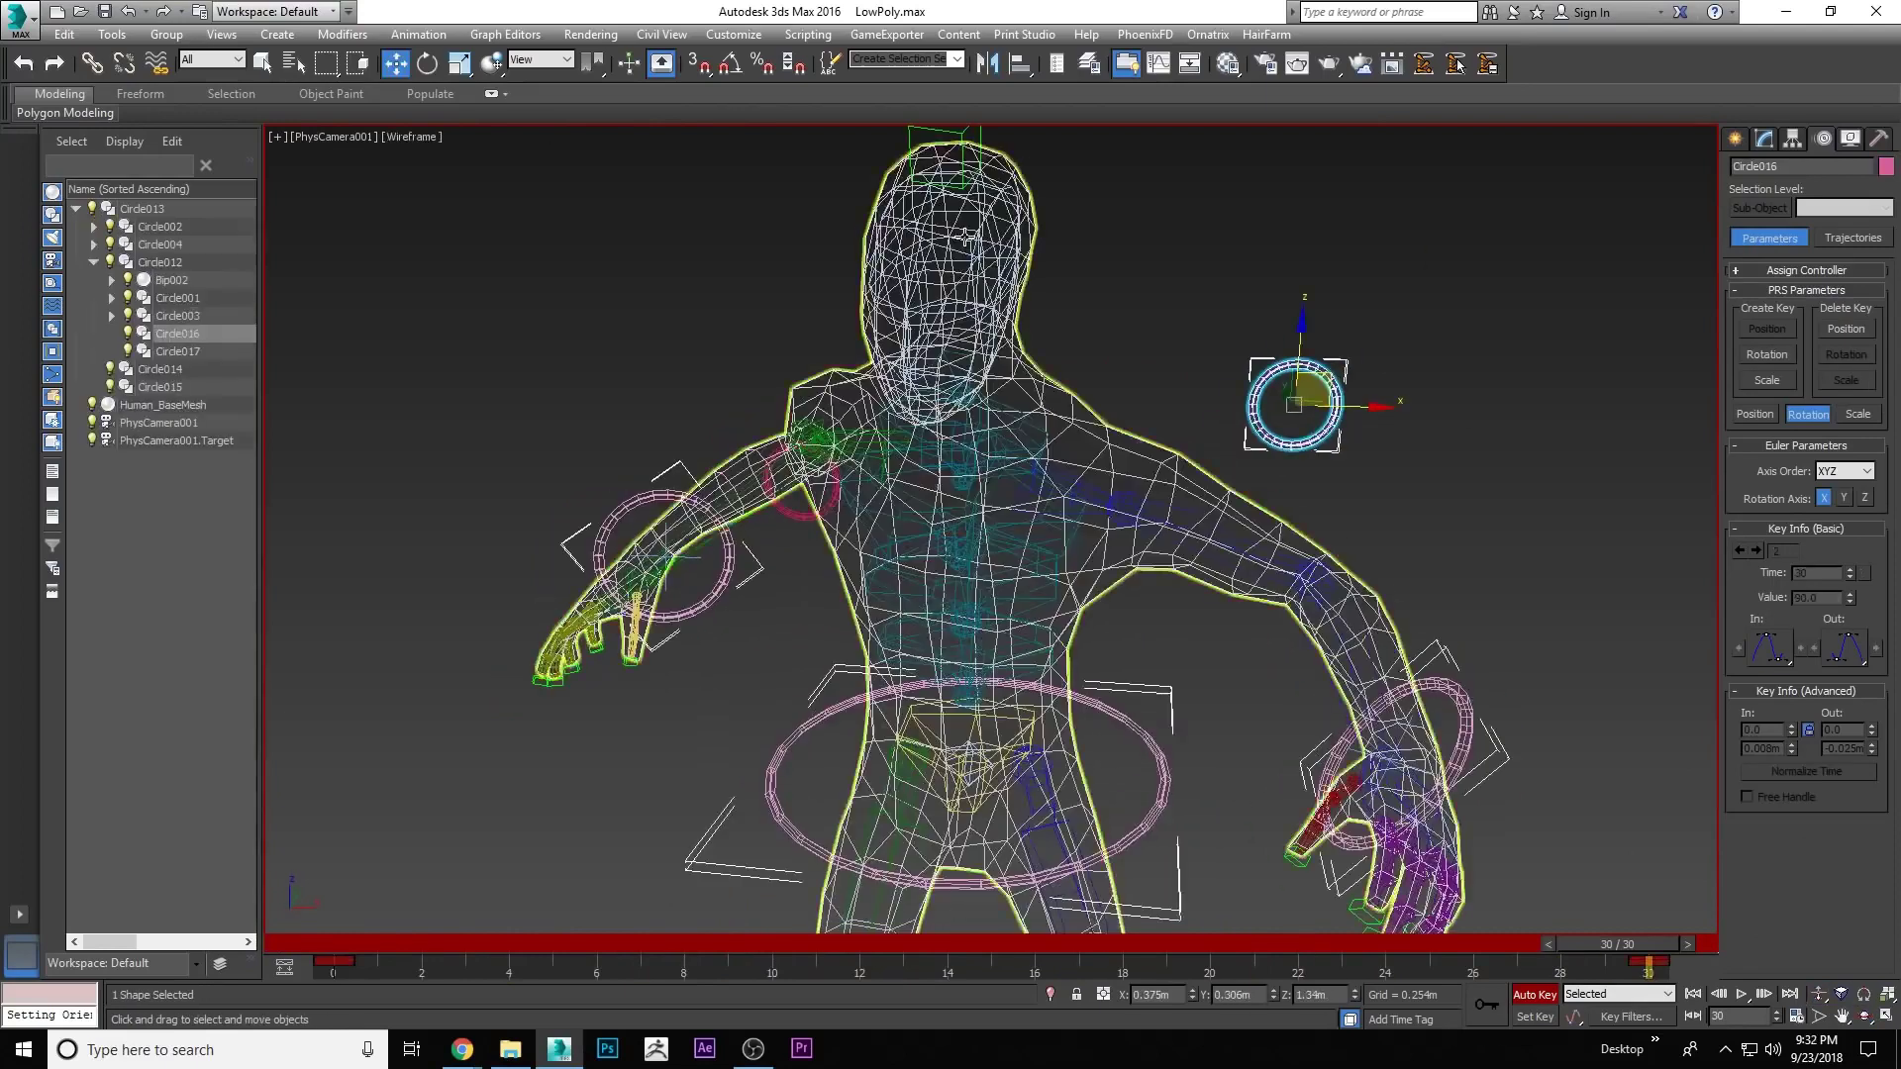
drag(990, 944, 1646, 882)
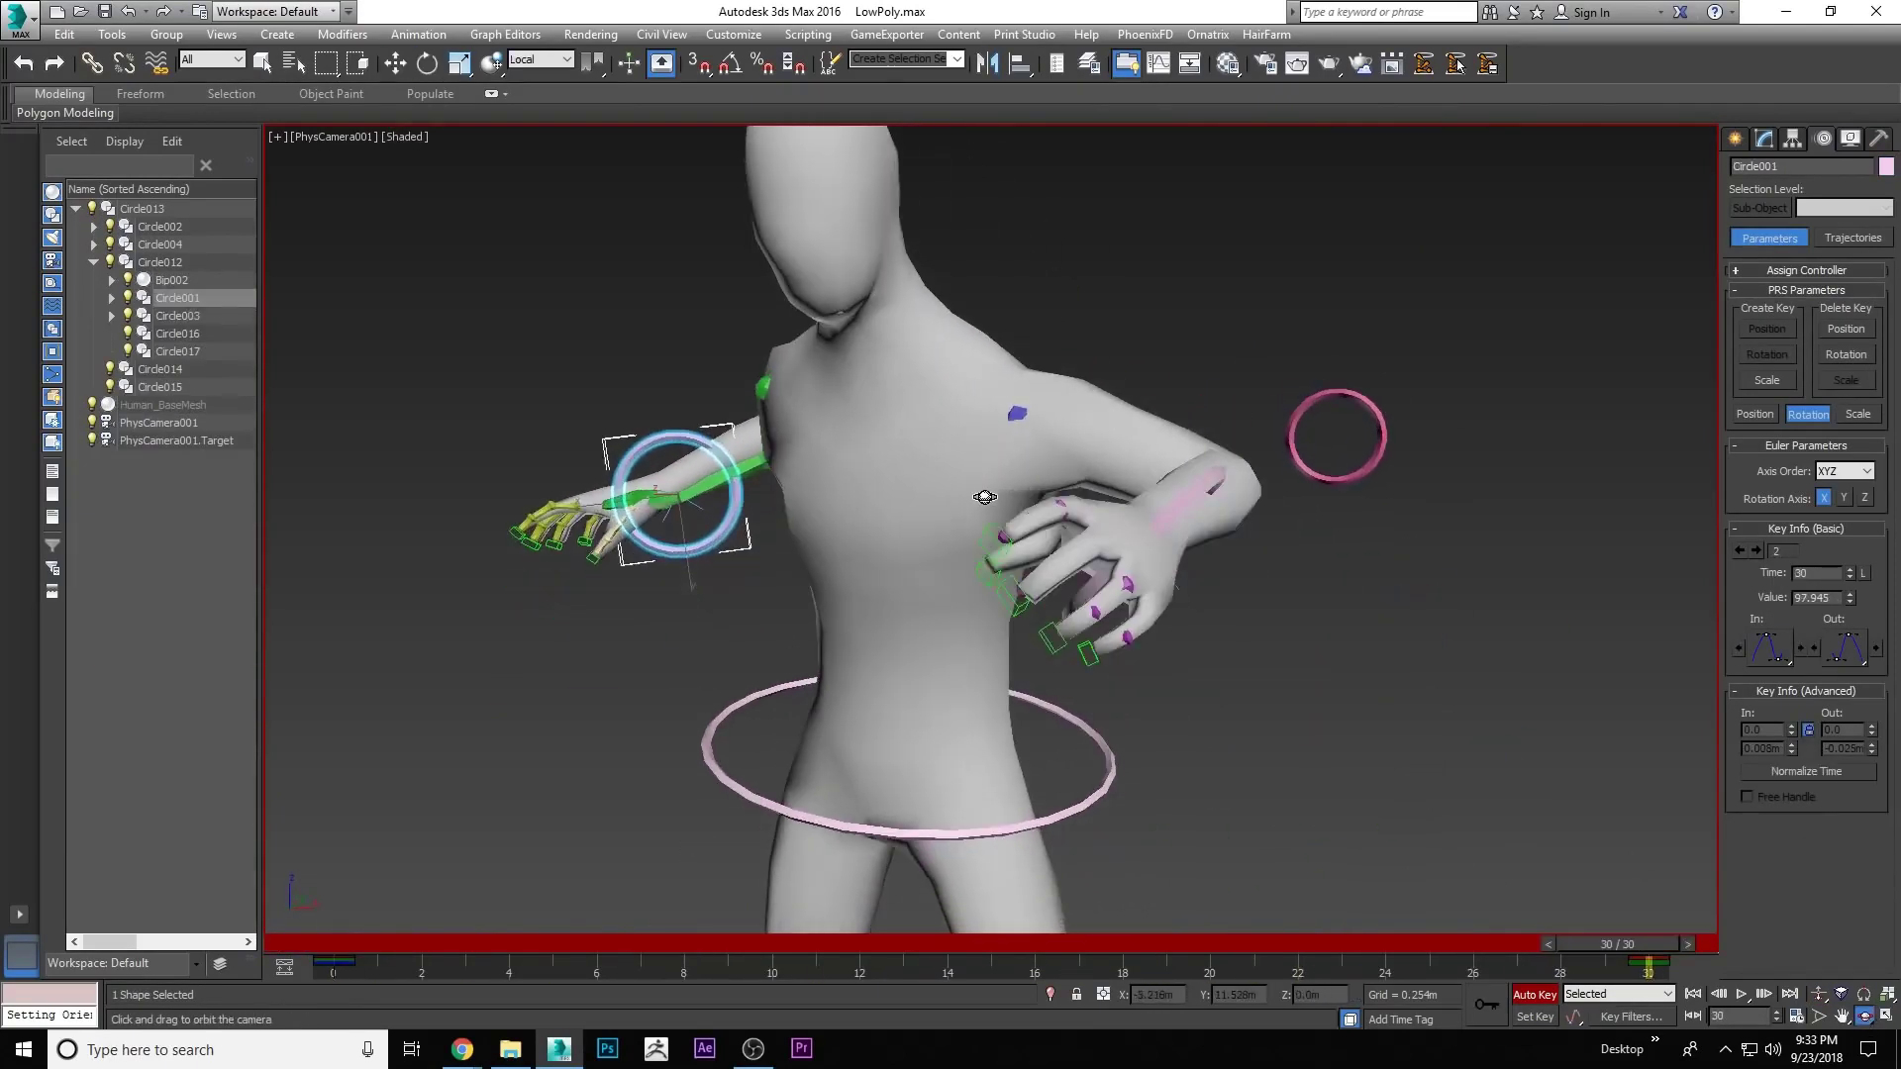
drag(1287, 594, 1152, 525)
key(n)
drag(1338, 799, 1227, 752)
right_click(1286, 671)
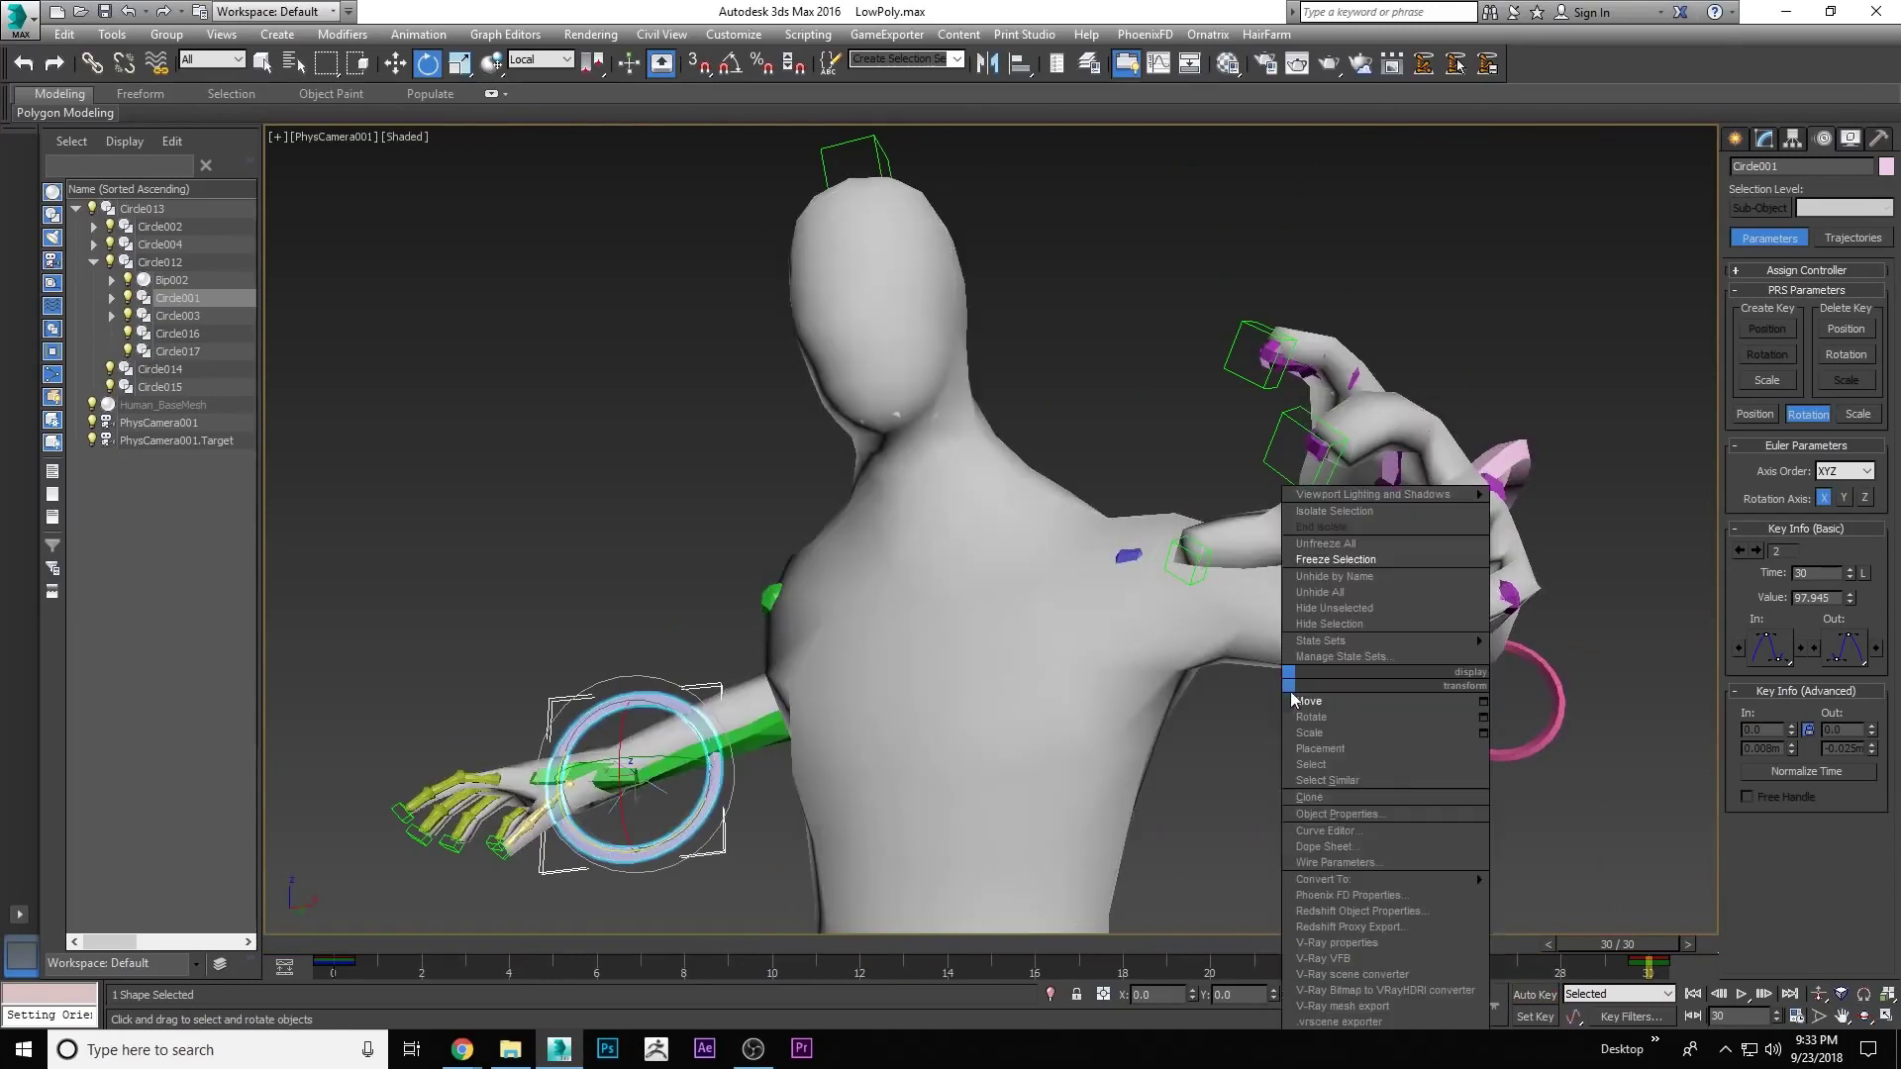
click(1317, 685)
right_click(1272, 797)
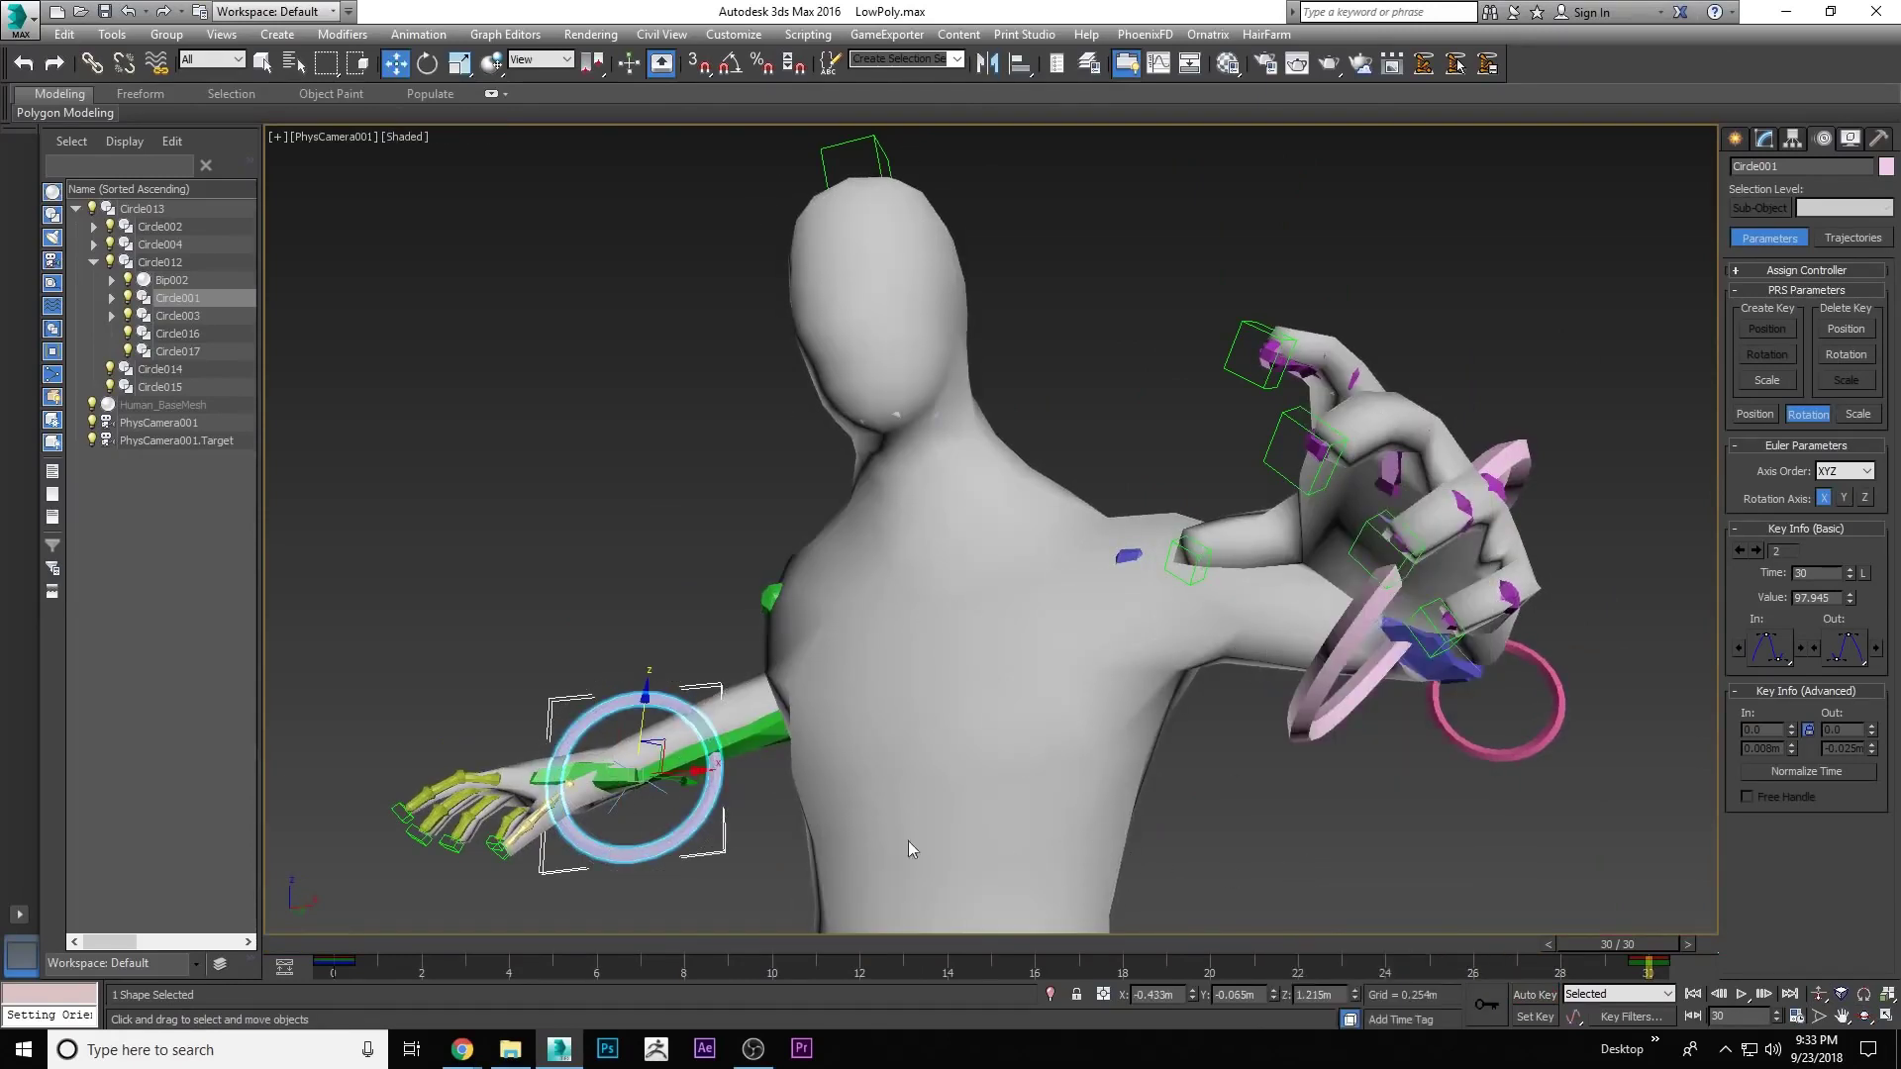
- At frame 30, move hand controller Circle017 up and left to key the raised-hand pose
click(930, 940)
drag(931, 940, 1616, 943)
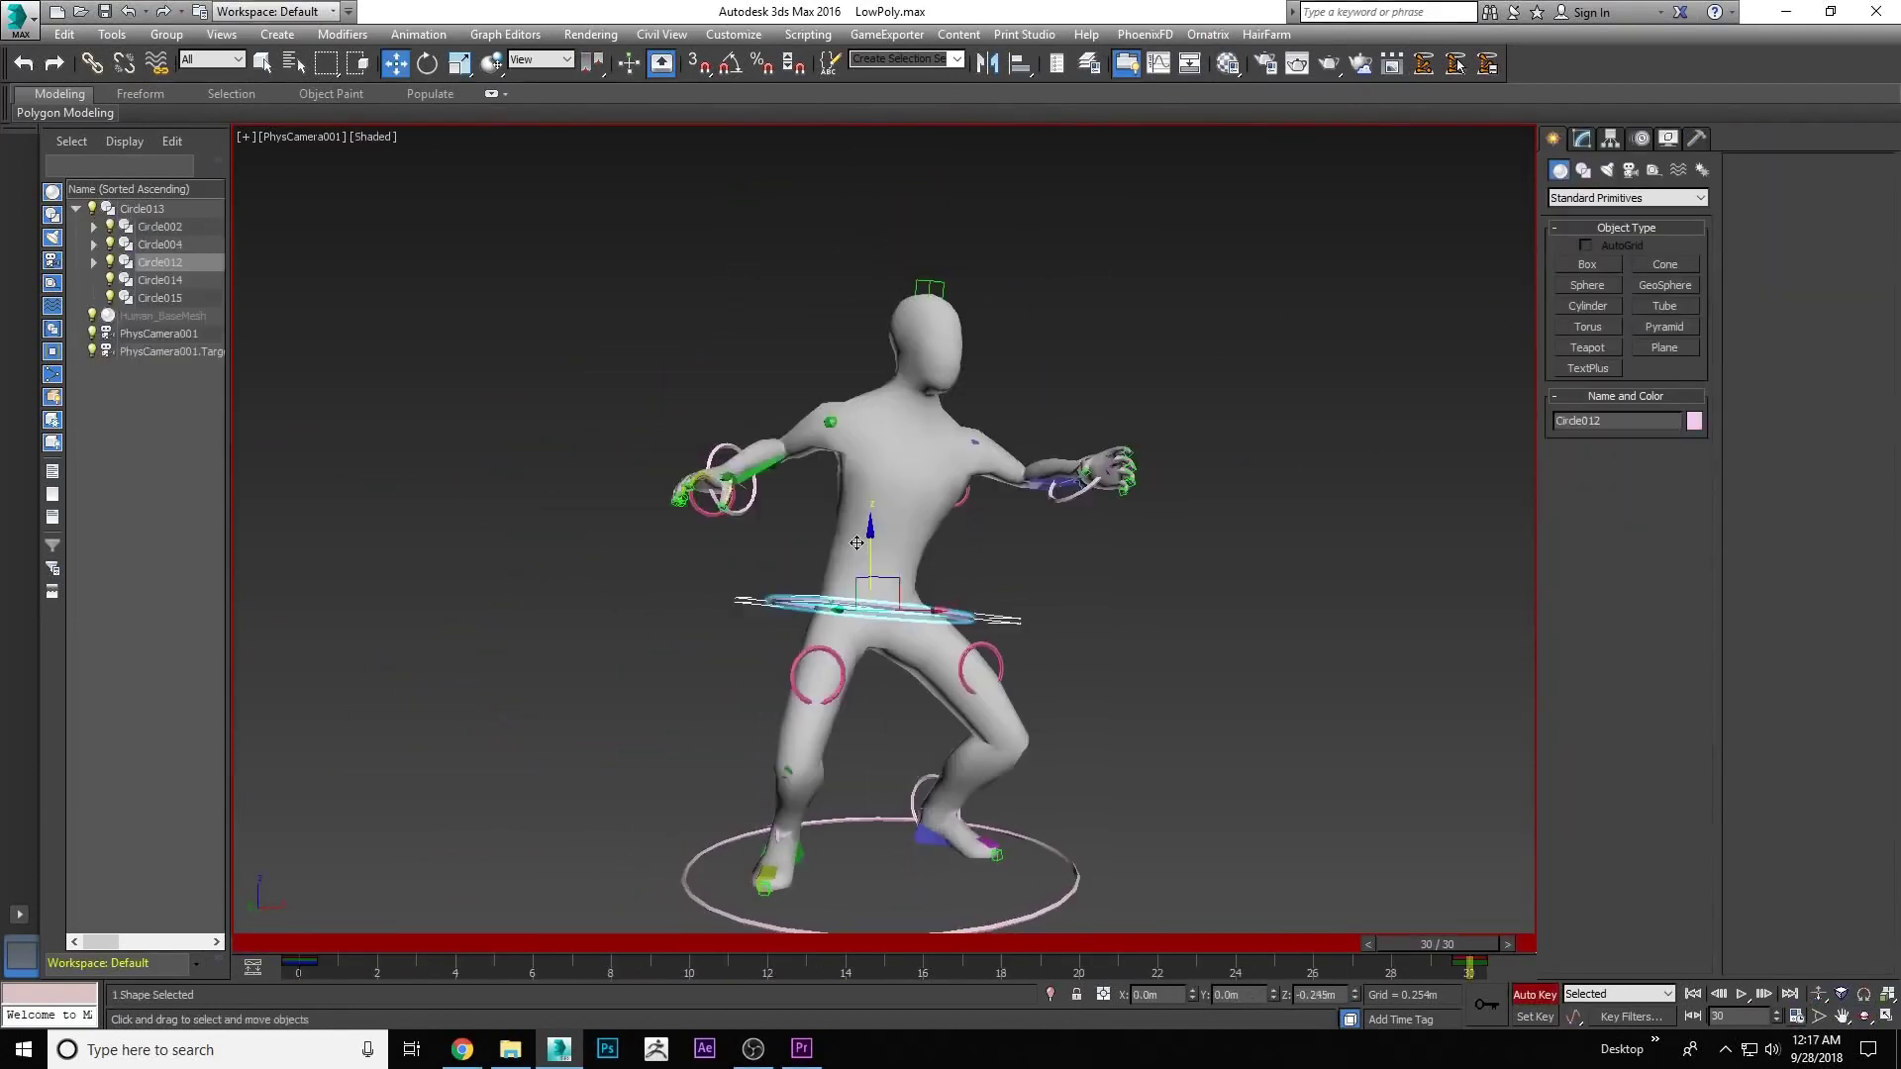
click(985, 500)
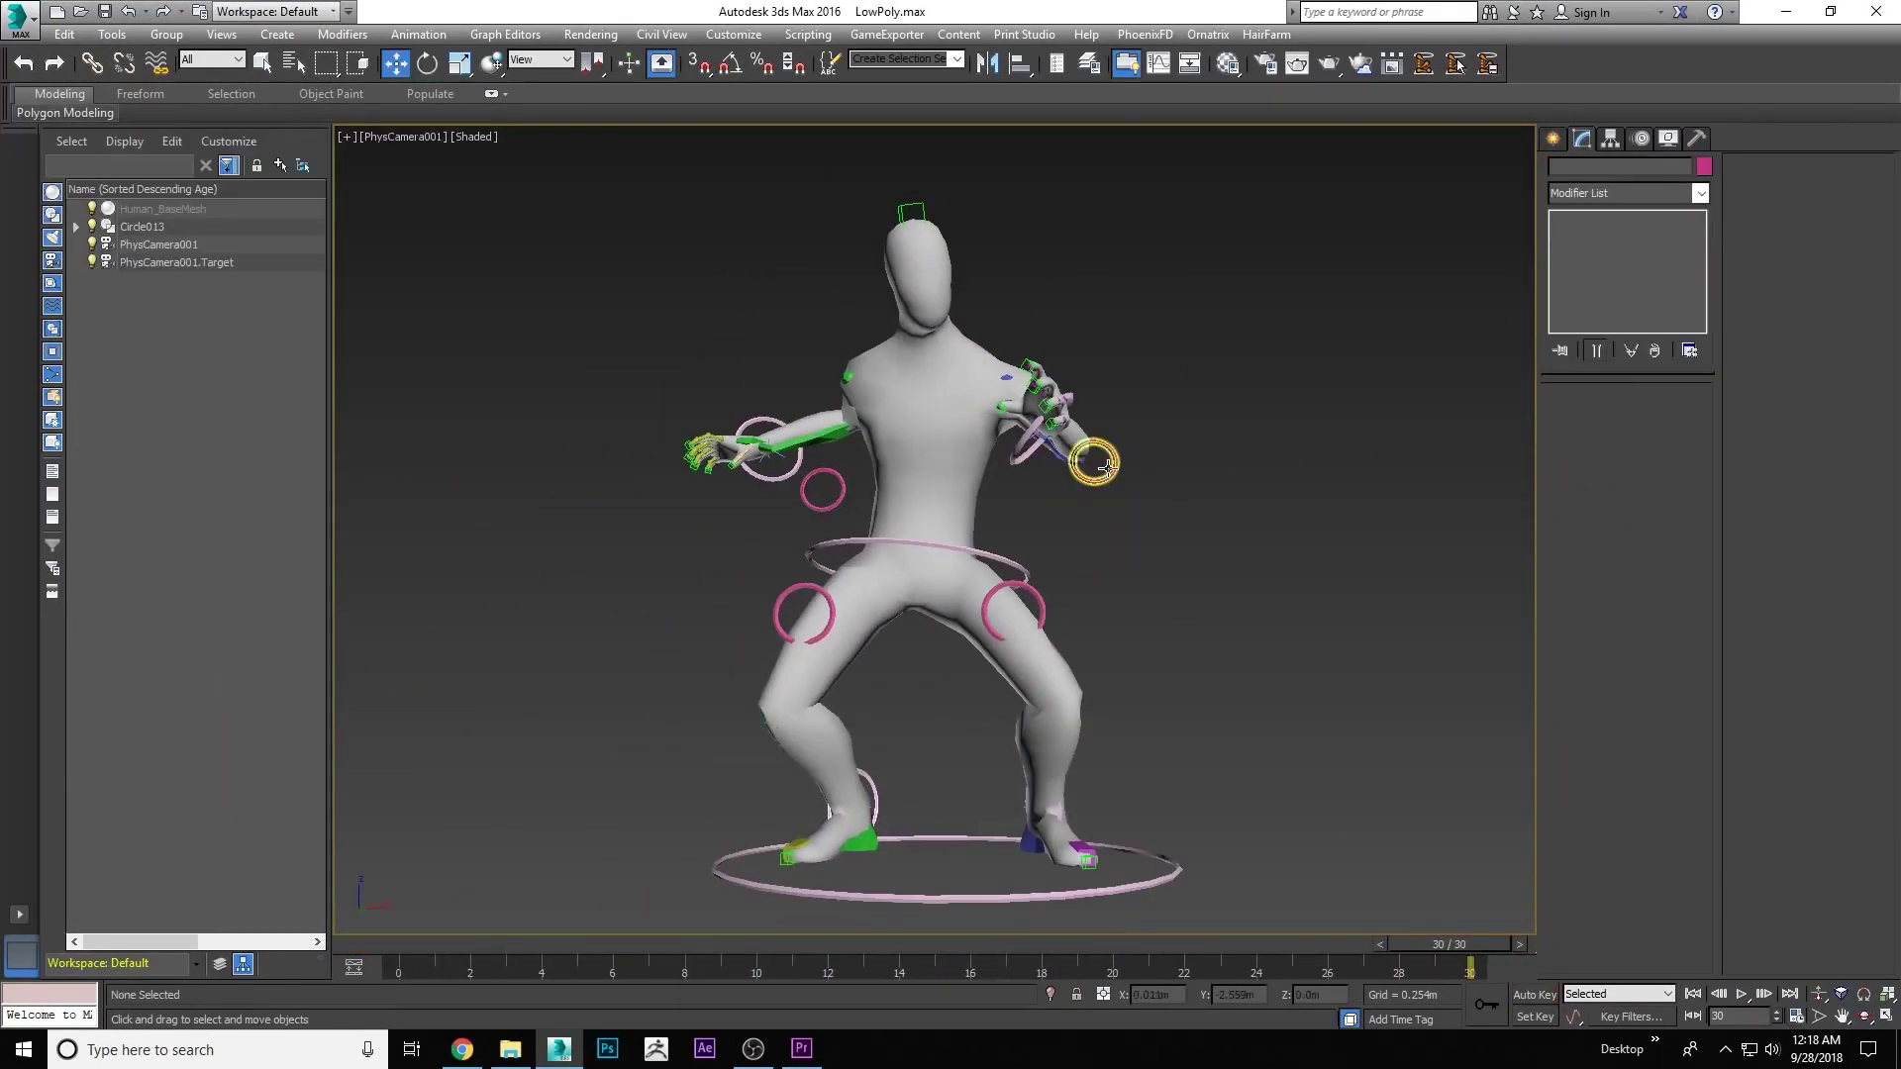
click(1097, 466)
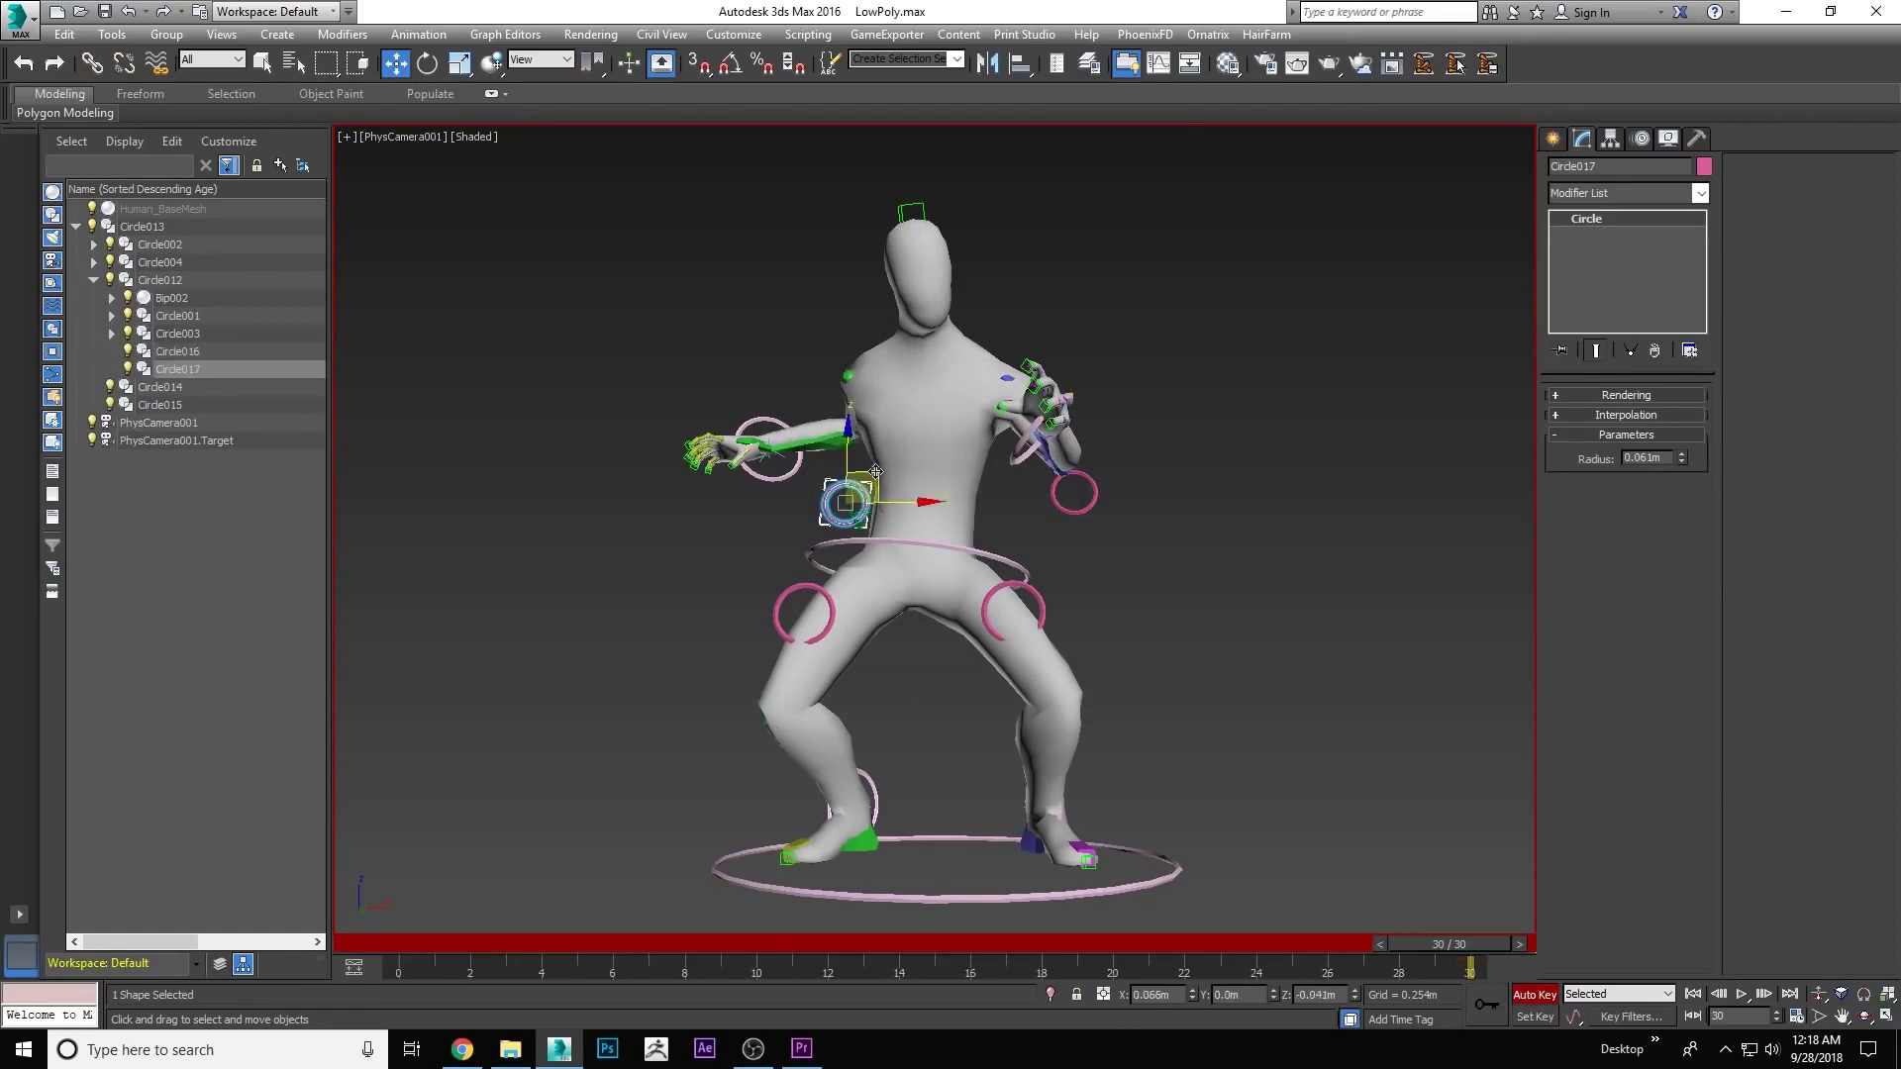
drag(875, 473, 700, 835)
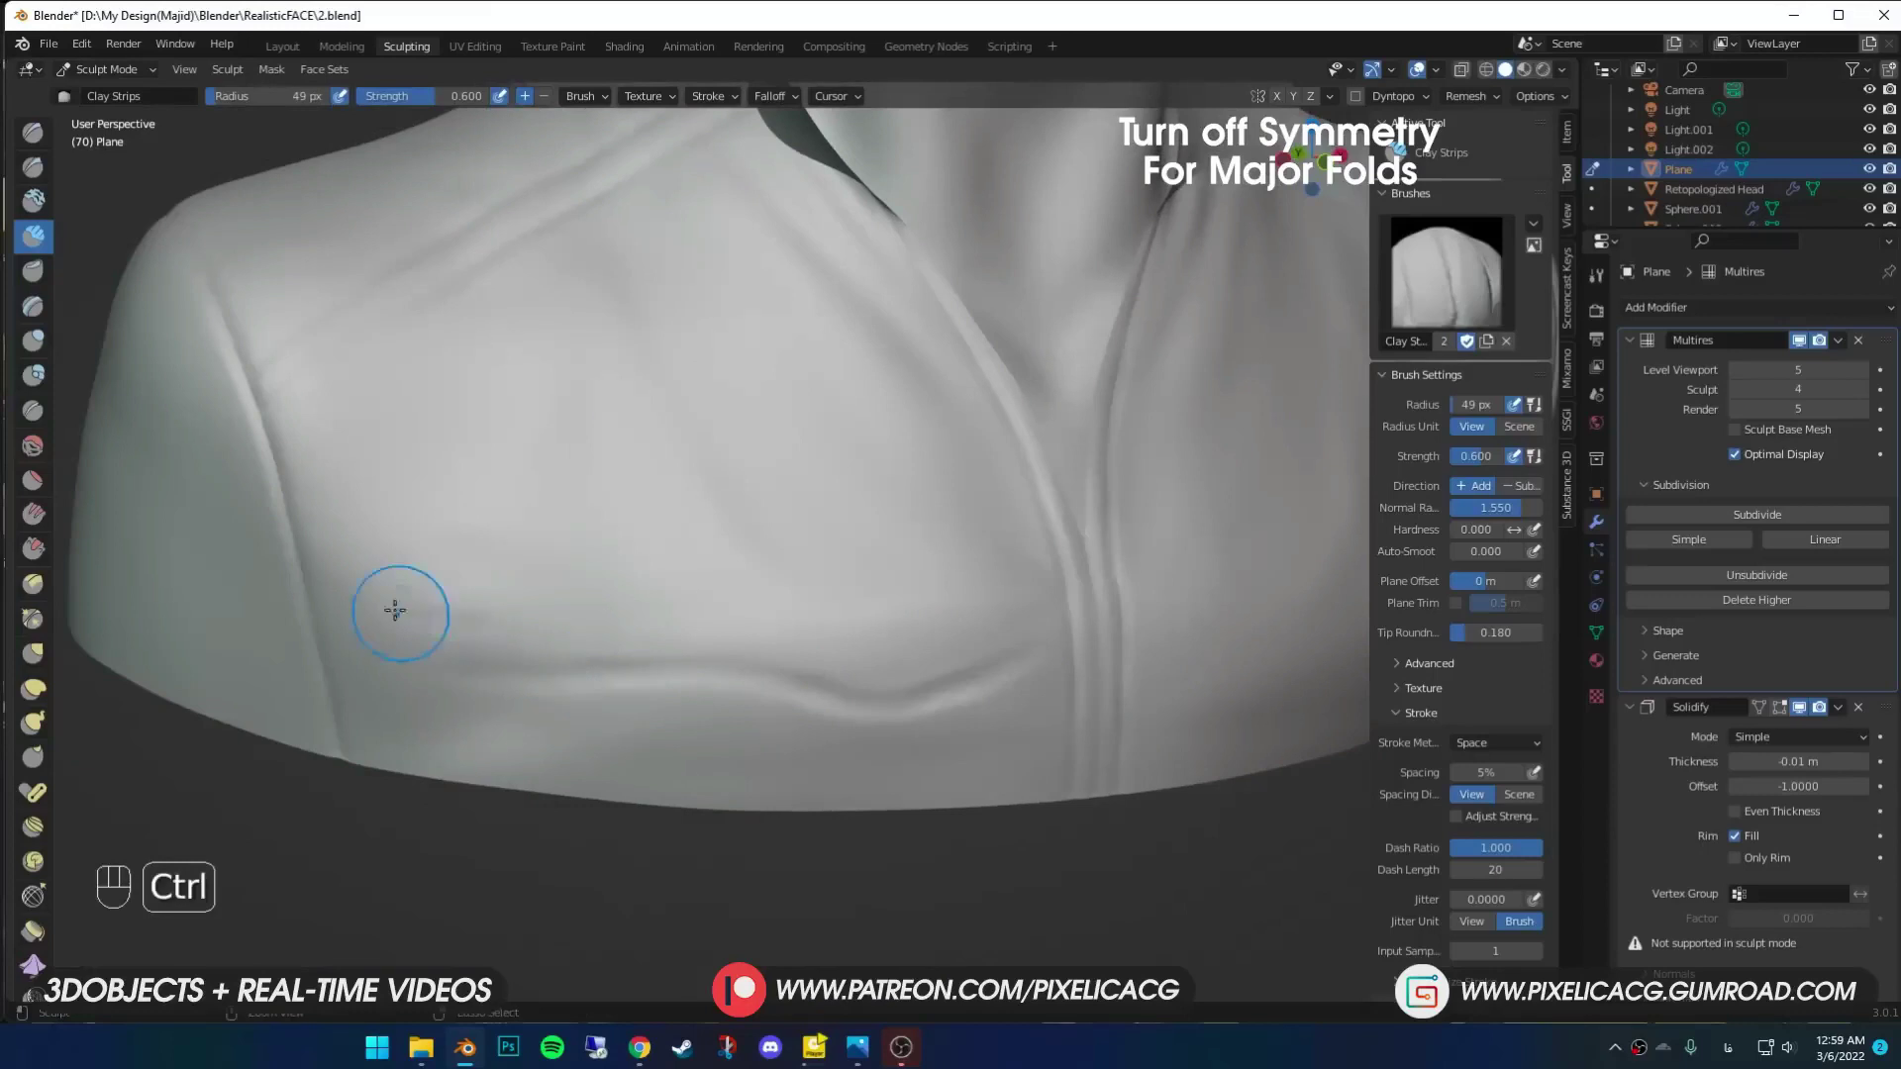
- Inflate the chest and shoulder folds, resizing the brush to 23 px then 56 px
shift+middle_drag(541, 666, 495, 633)
key(i)
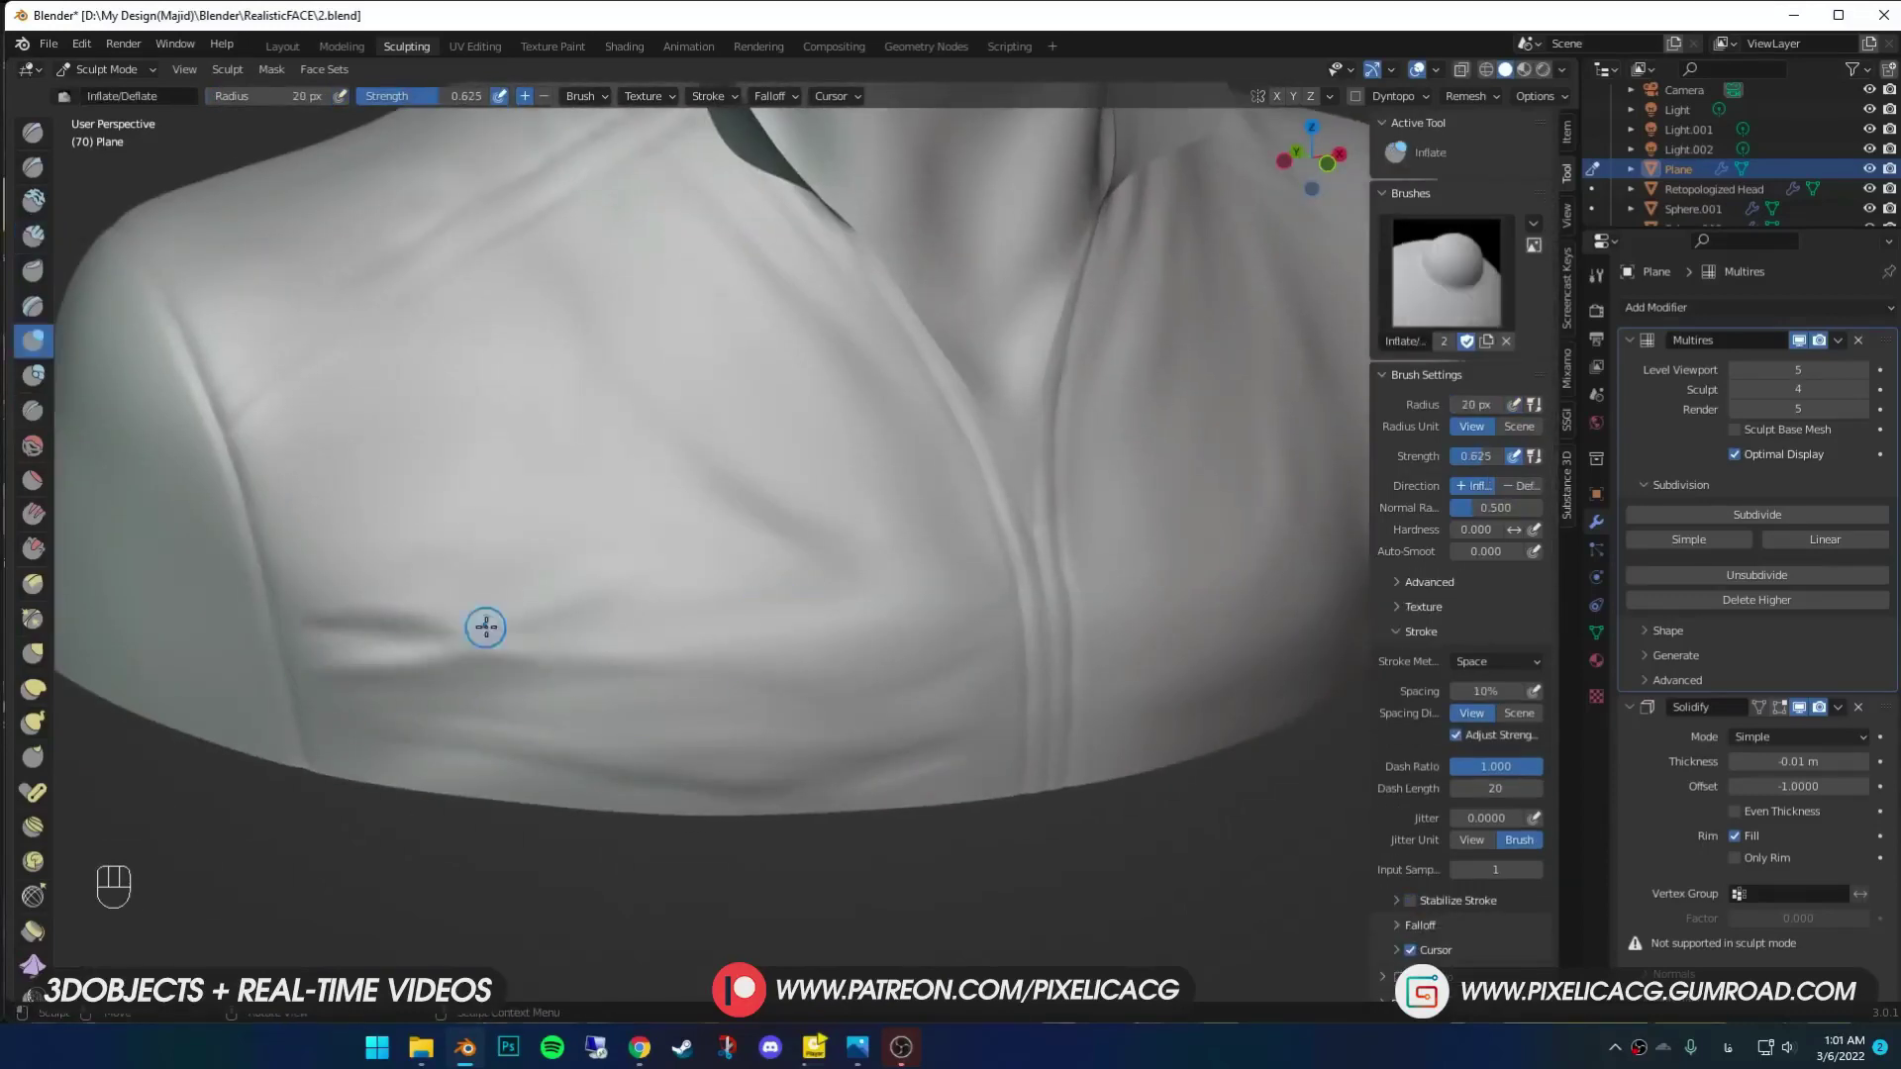
mouse_move(328, 402)
ctrl+middle_down()
mouse_move(679, 657)
mouse_move(832, 584)
ctrl+middle_up()
key(f)
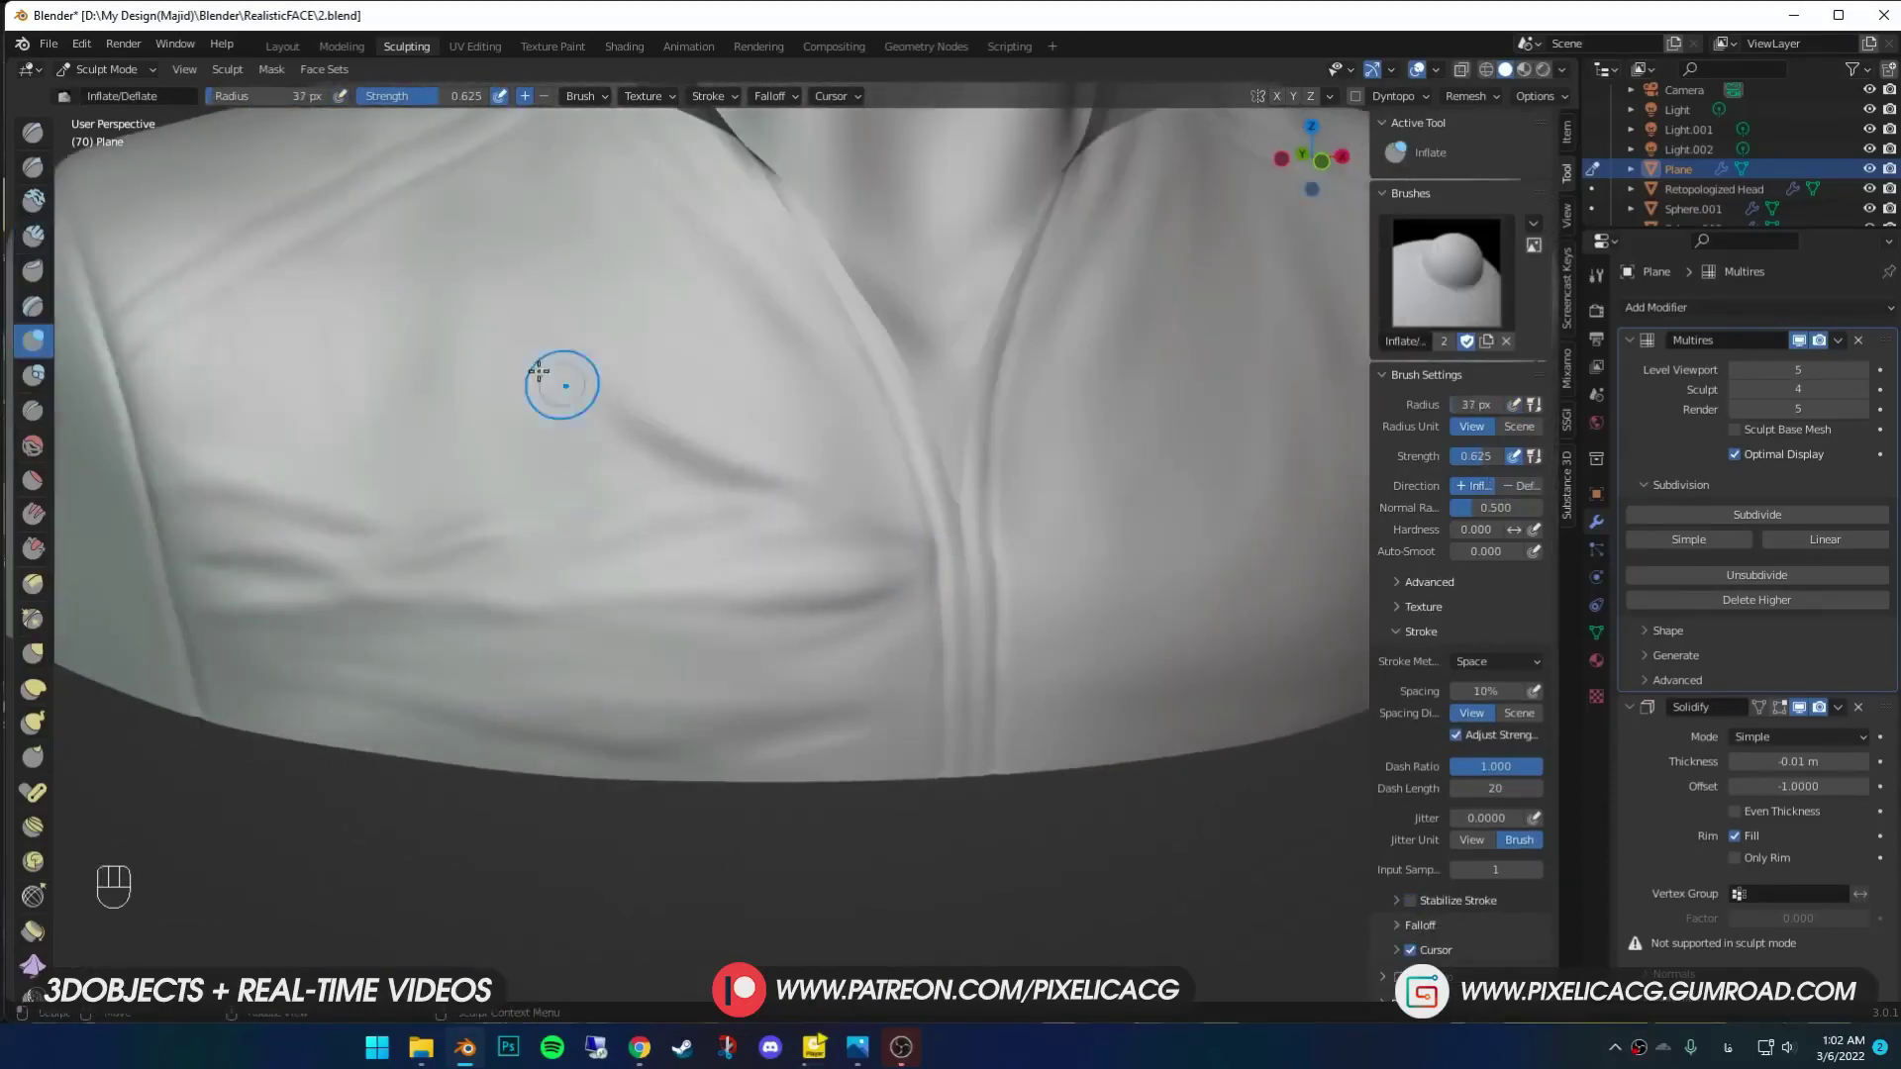
mouse_move(561, 384)
ctrl+middle_down()
mouse_move(667, 399)
mouse_move(654, 611)
mouse_move(407, 454)
mouse_move(623, 581)
ctrl+middle_up()
key(f)
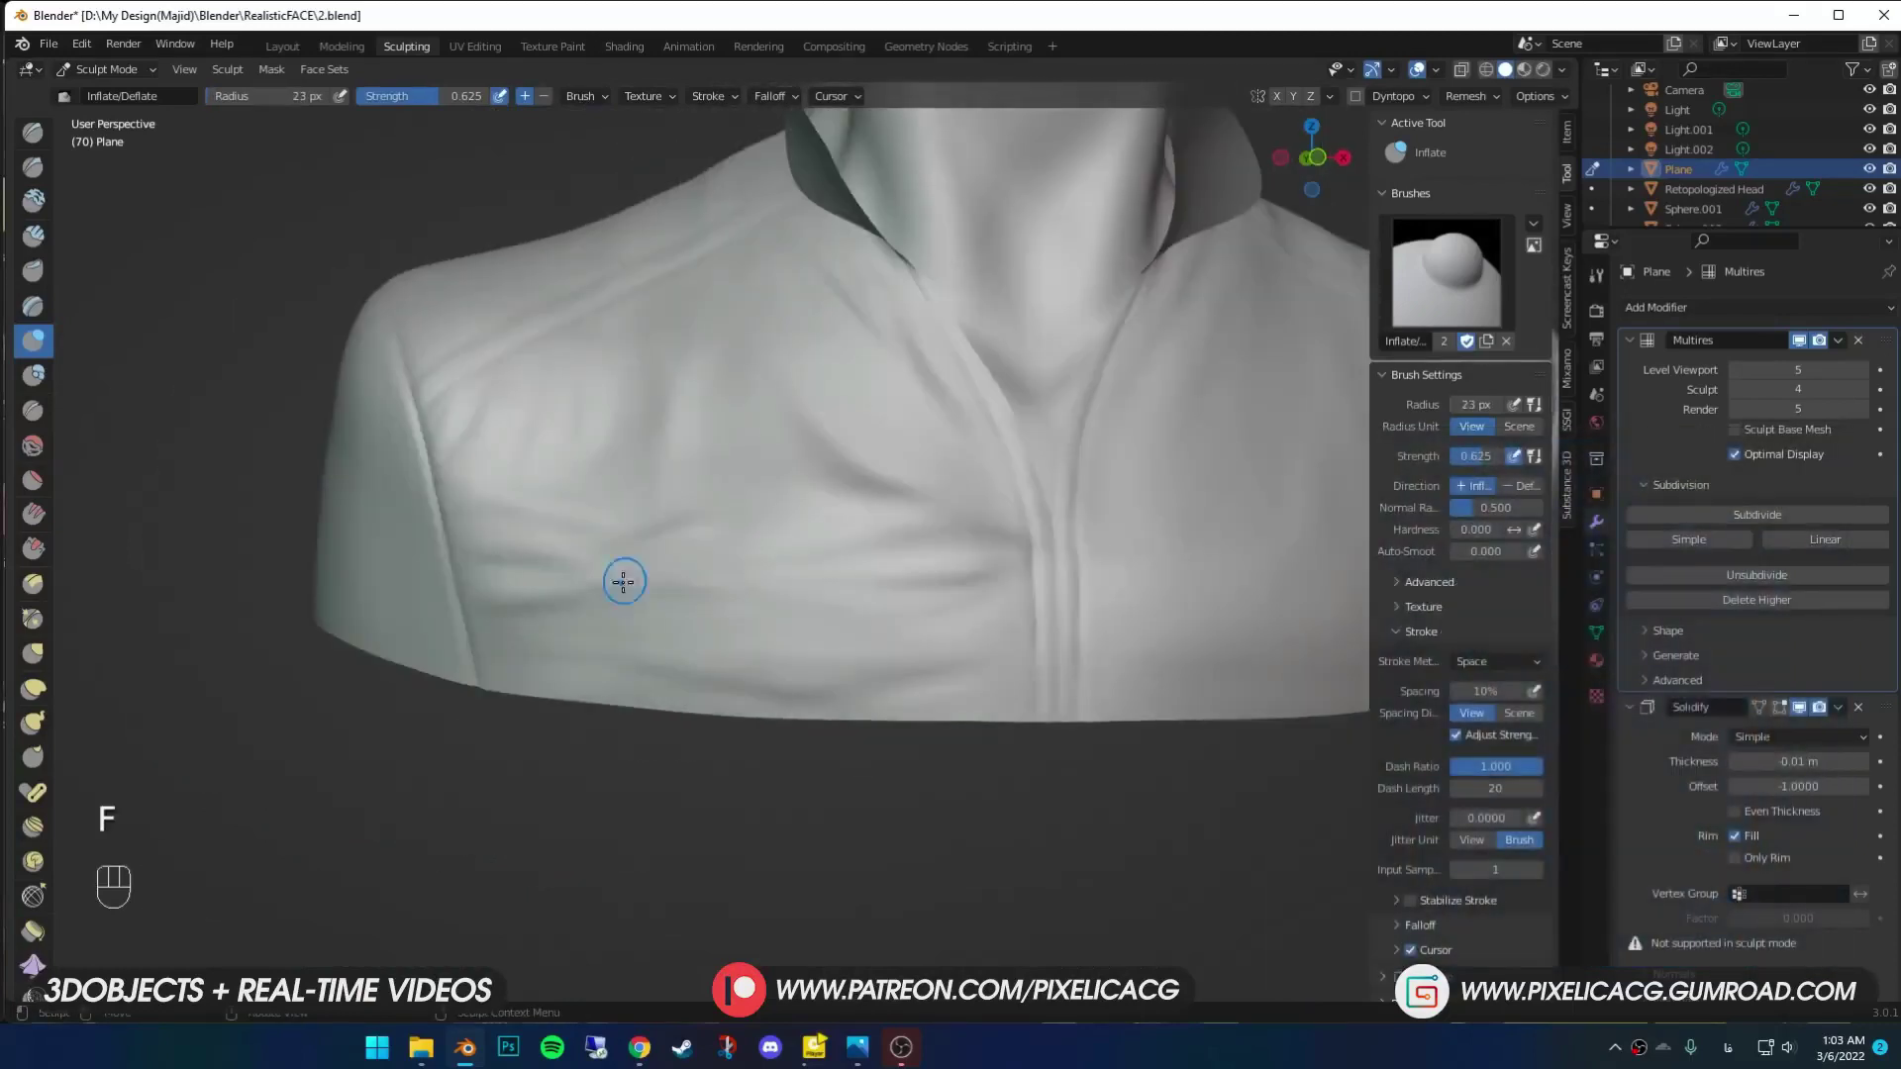
key(f)
ctrl+middle_drag(502, 480, 499, 598)
mouse_move(1021, 566)
ctrl+middle_down()
mouse_move(624, 614)
mouse_move(683, 555)
mouse_move(516, 585)
mouse_move(670, 687)
mouse_move(644, 637)
ctrl+middle_up()
key(f)
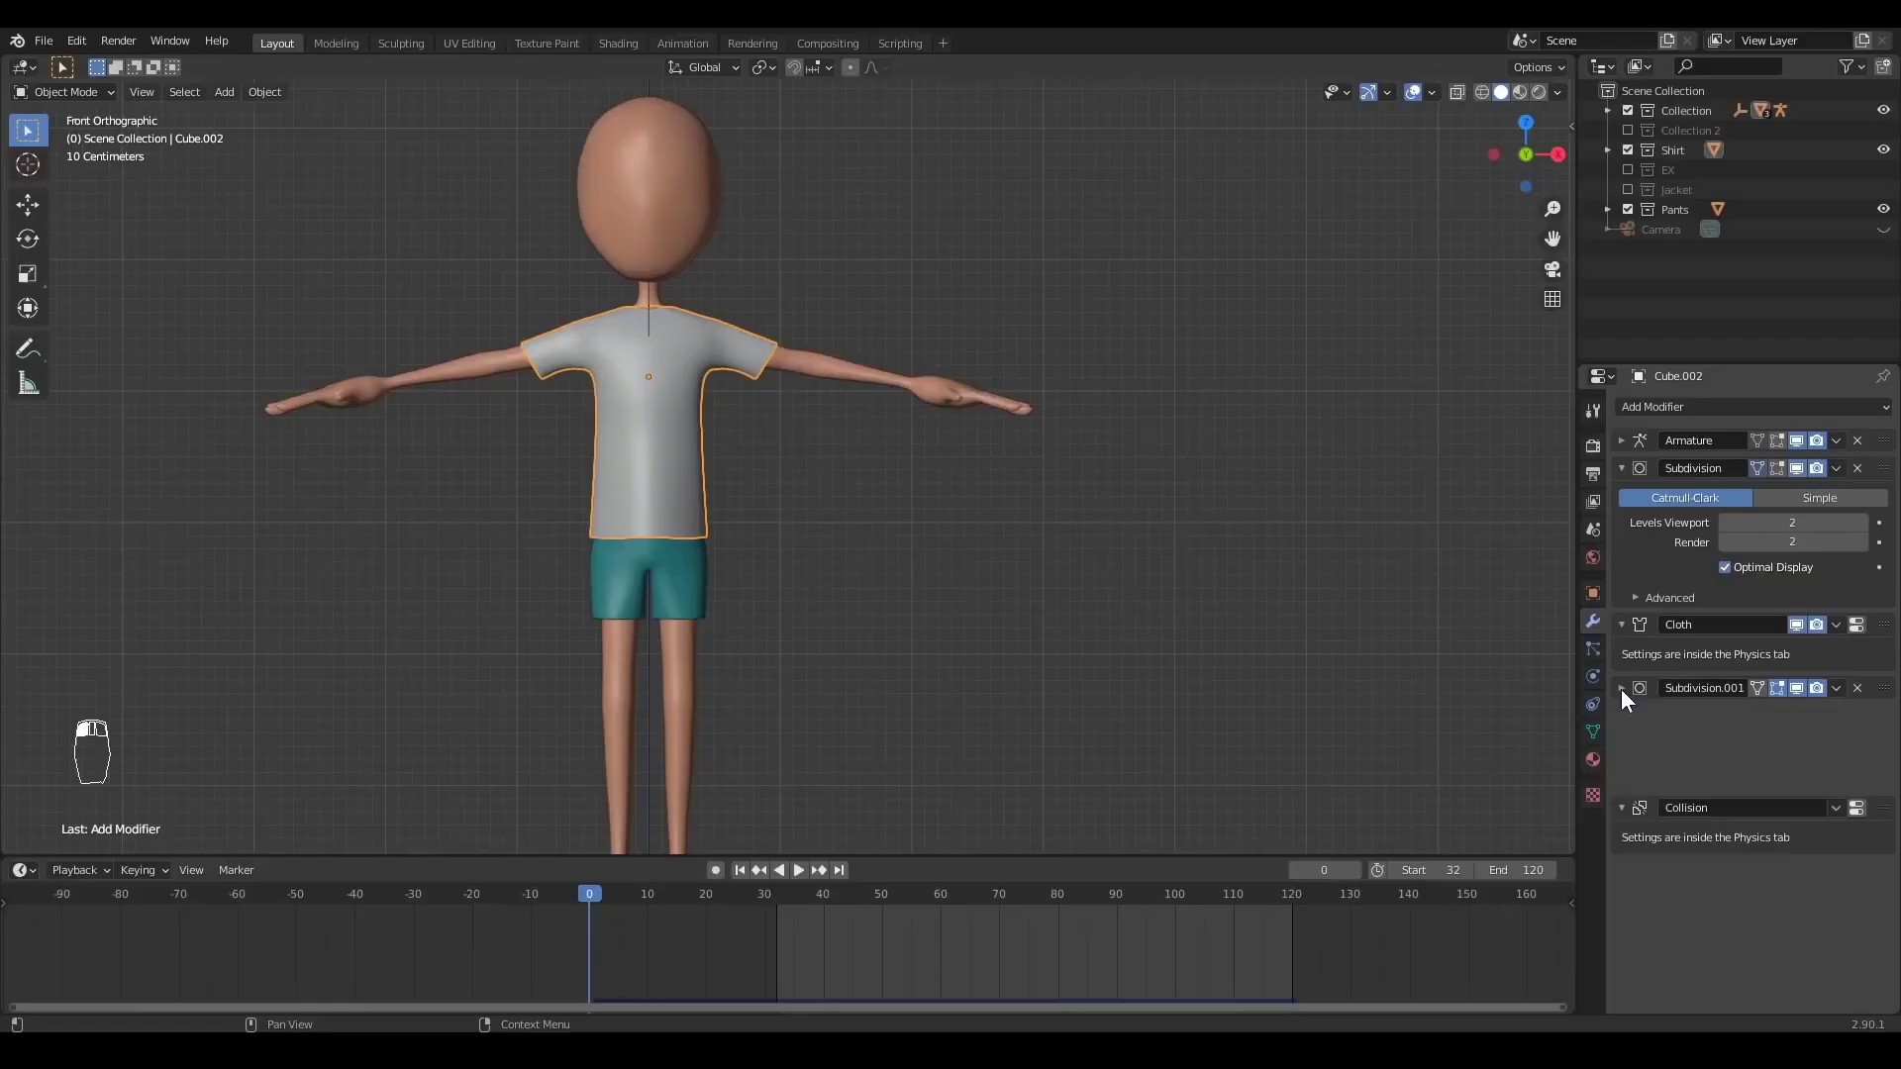
- Move Subdivision.001 below Collision, enable the Jacket collection and parent it to the armature
drag(1619, 689, 1708, 606)
click(1629, 189)
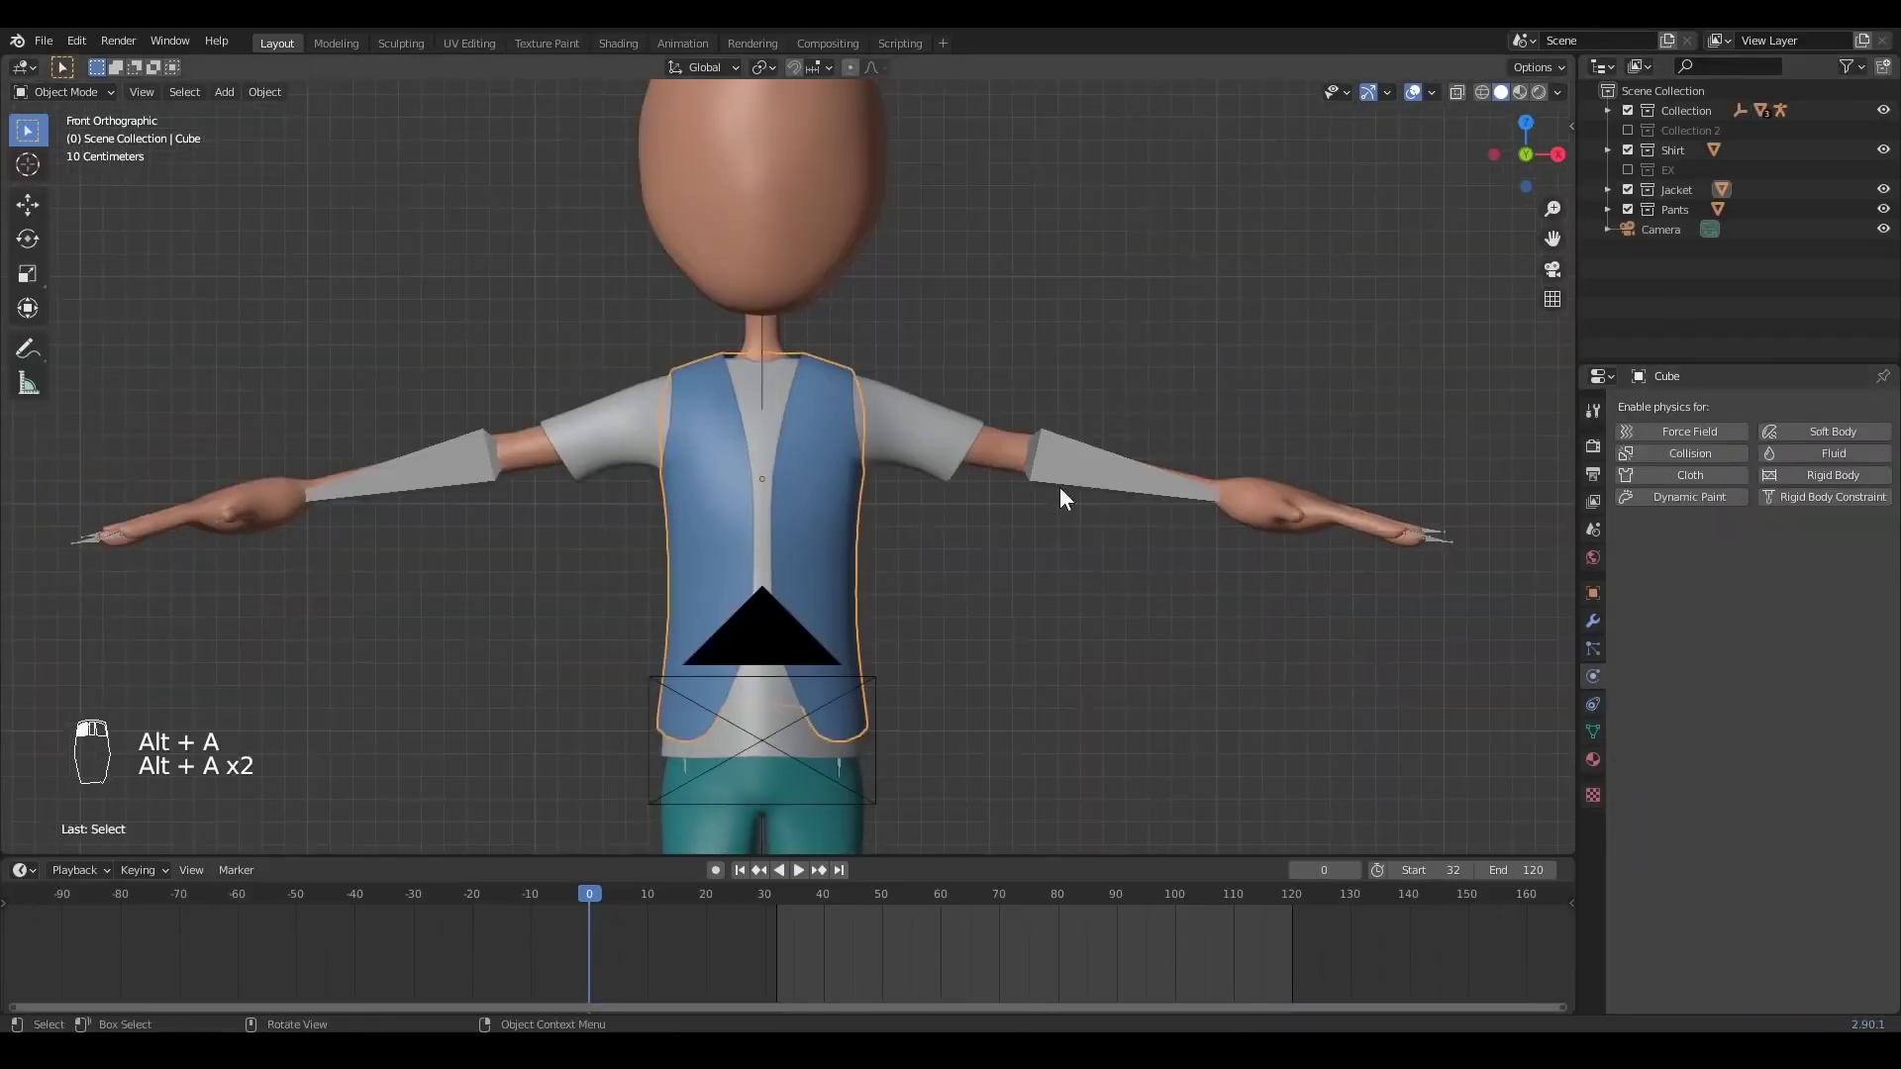
key(ctrl+p)
click(1095, 475)
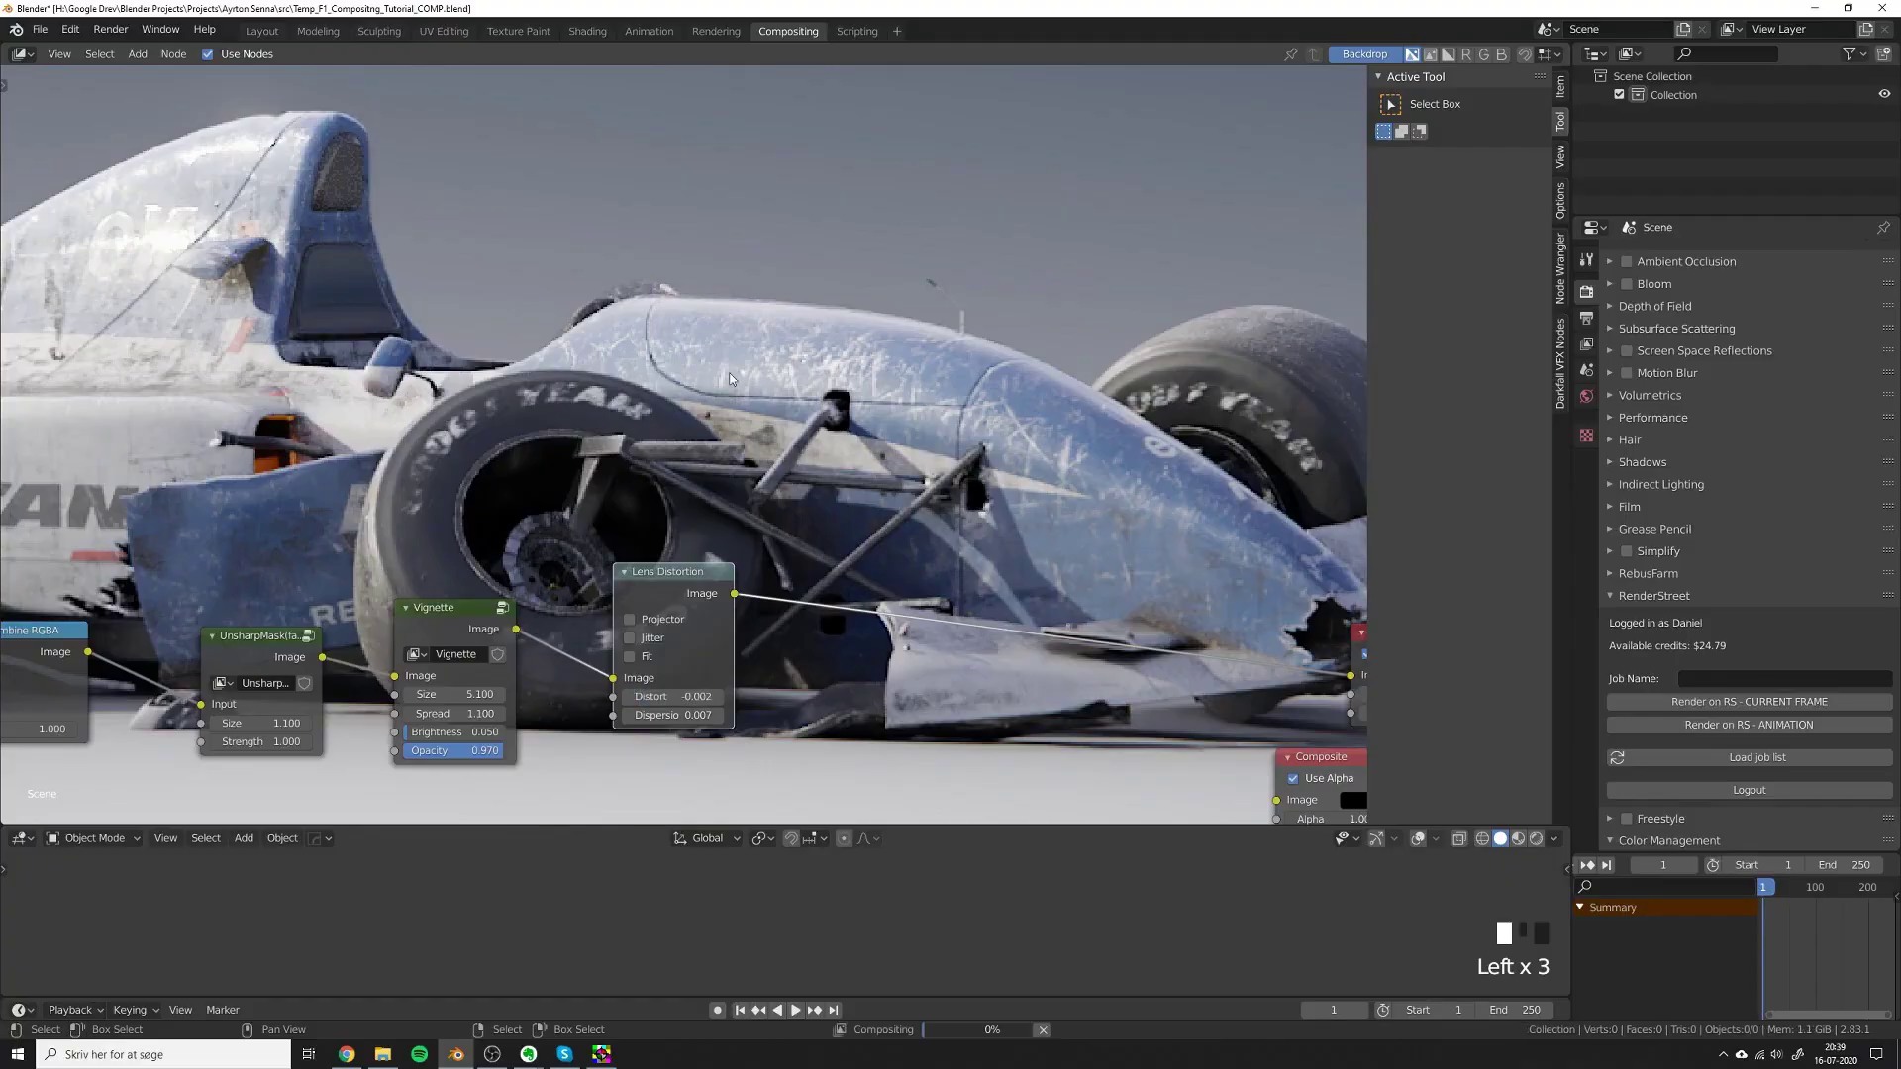
- Move the Vignette node past Lens Distortion and UnsharpMask and add a Noise node
alt+middle_drag(749, 364, 736, 407)
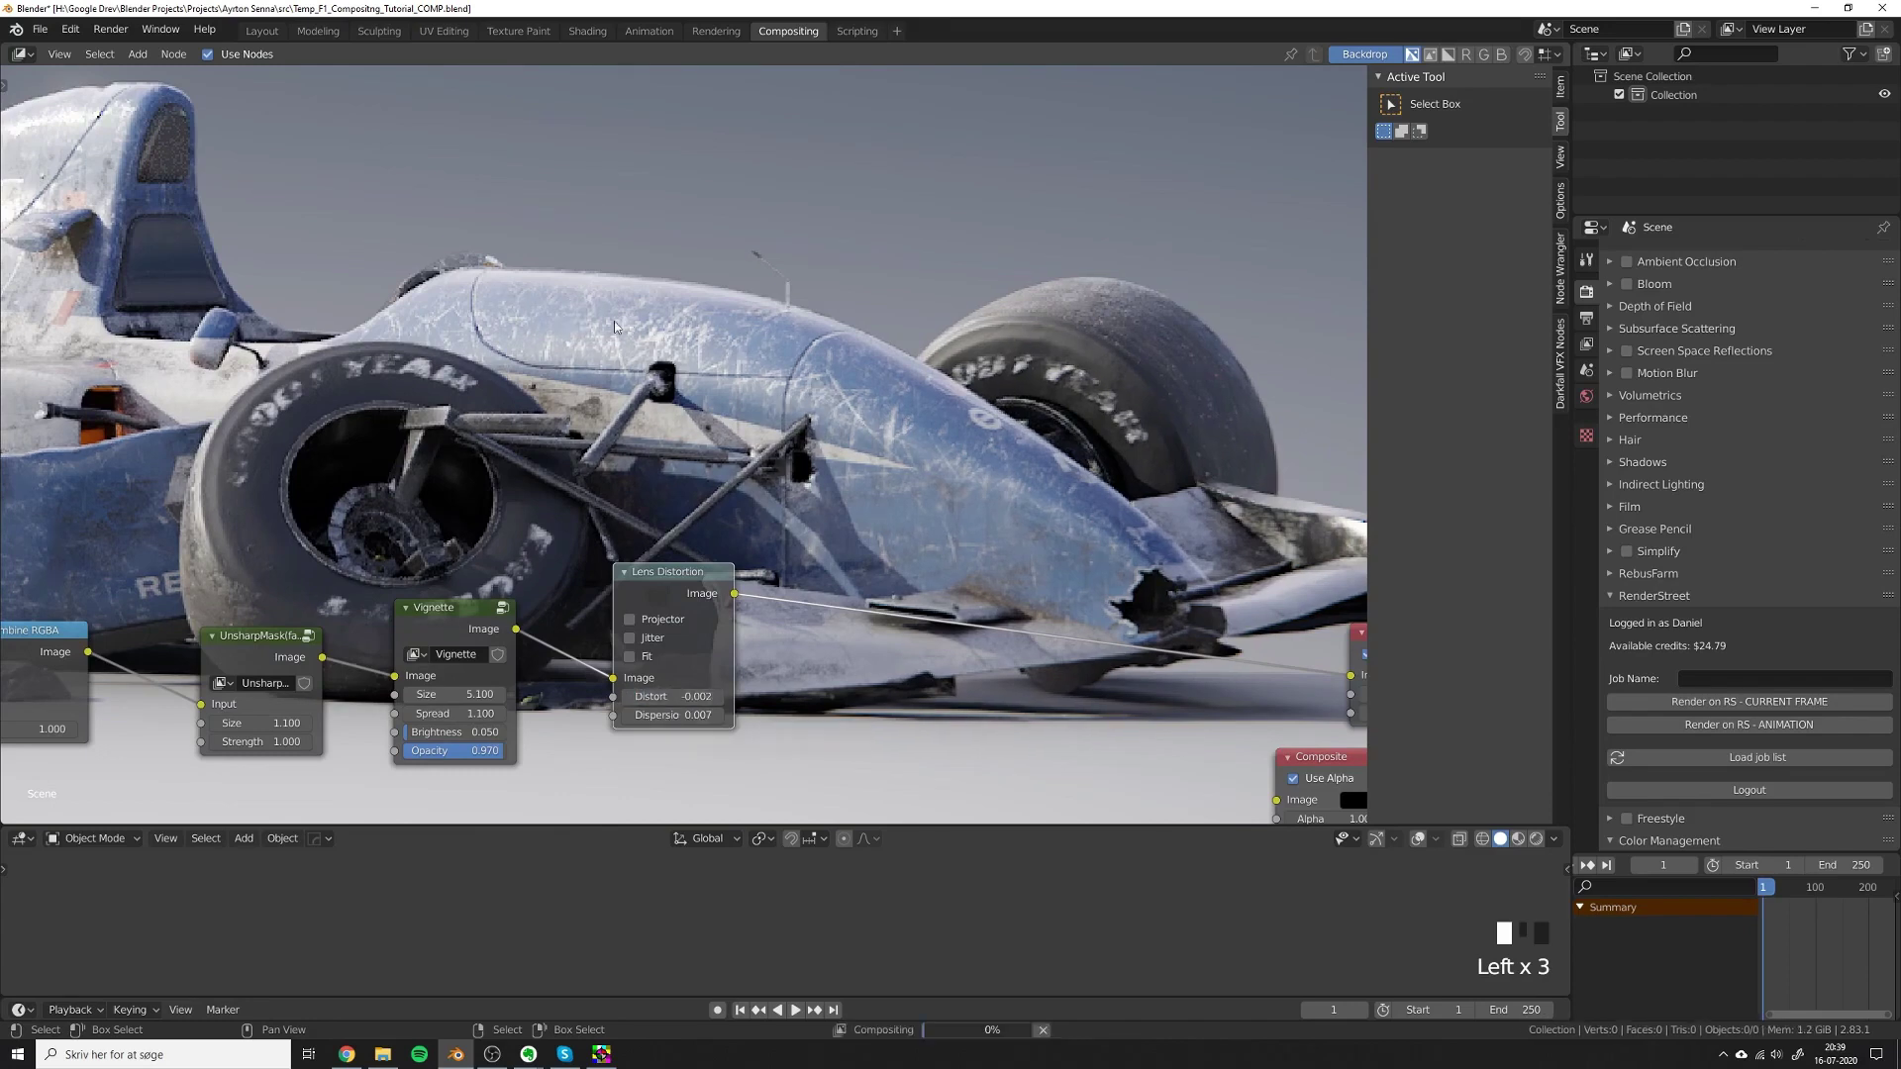
scroll(448, 648, down, 1)
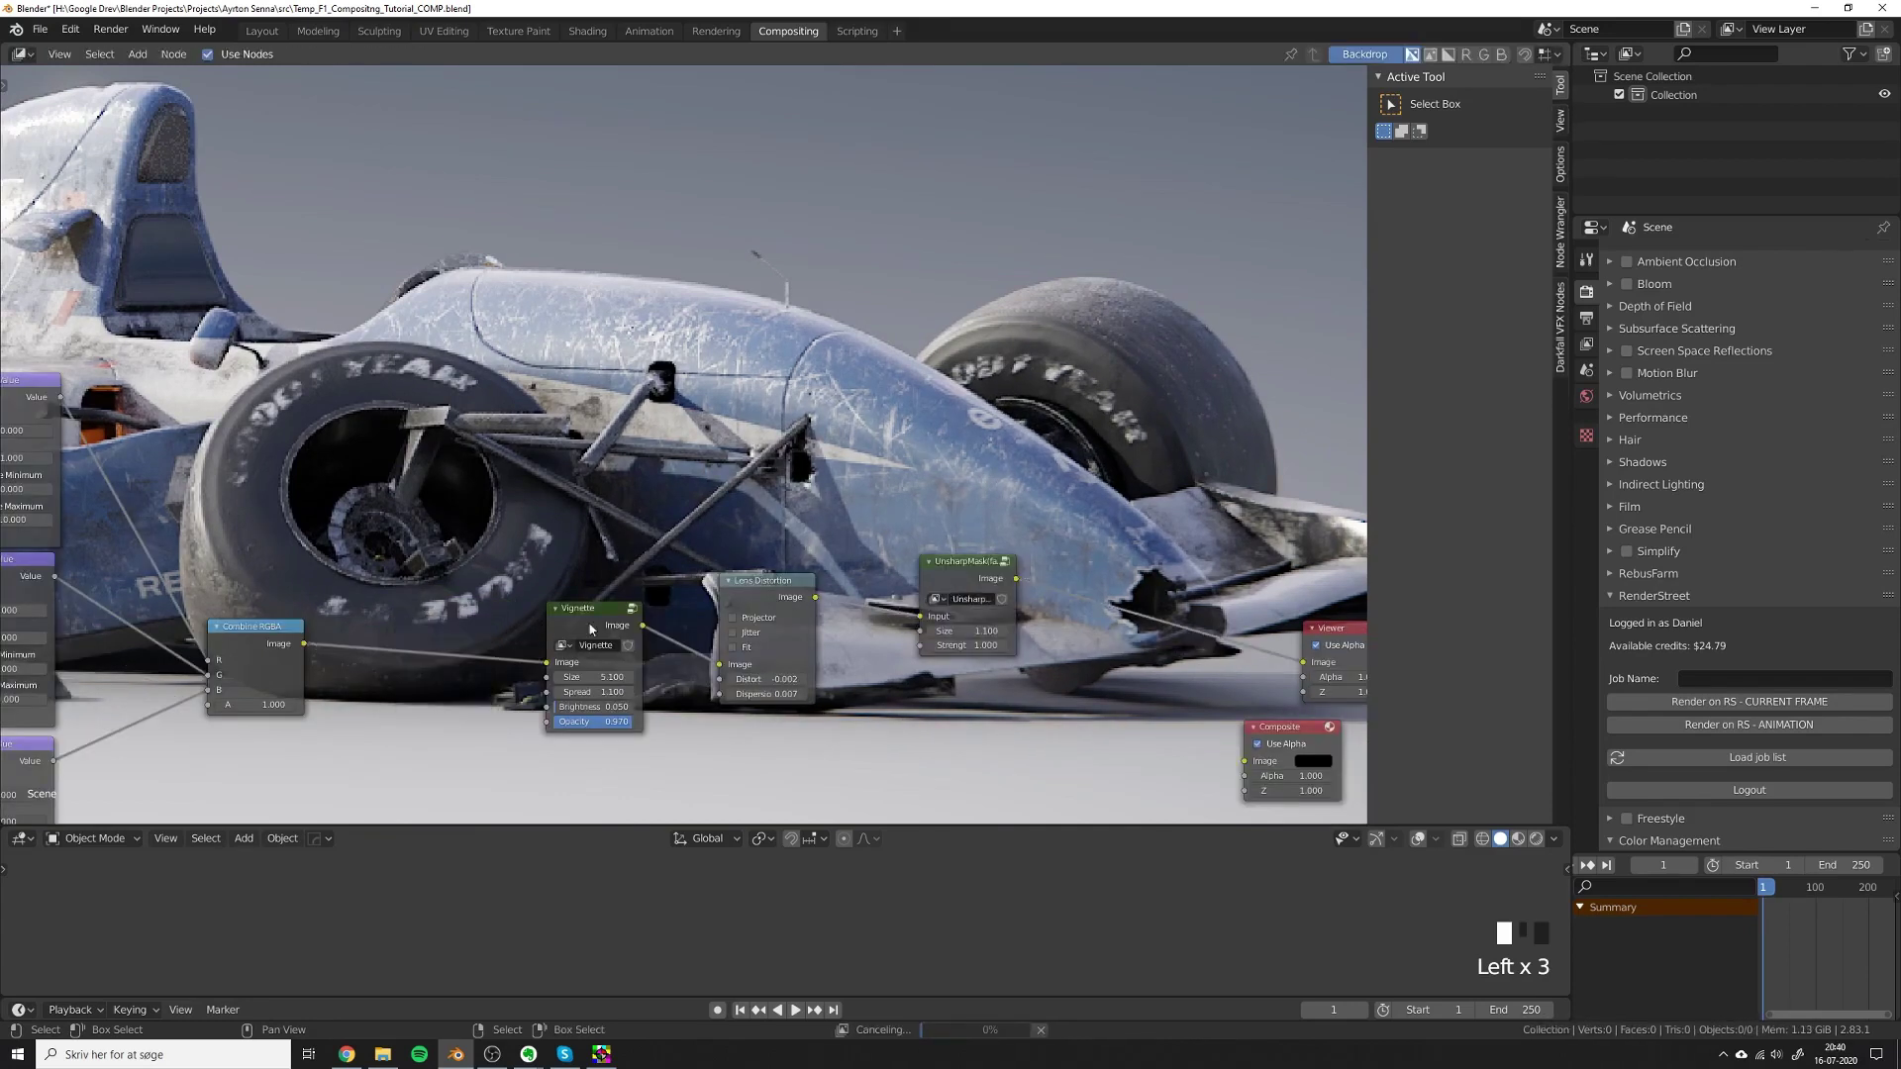
drag(590, 628, 990, 634)
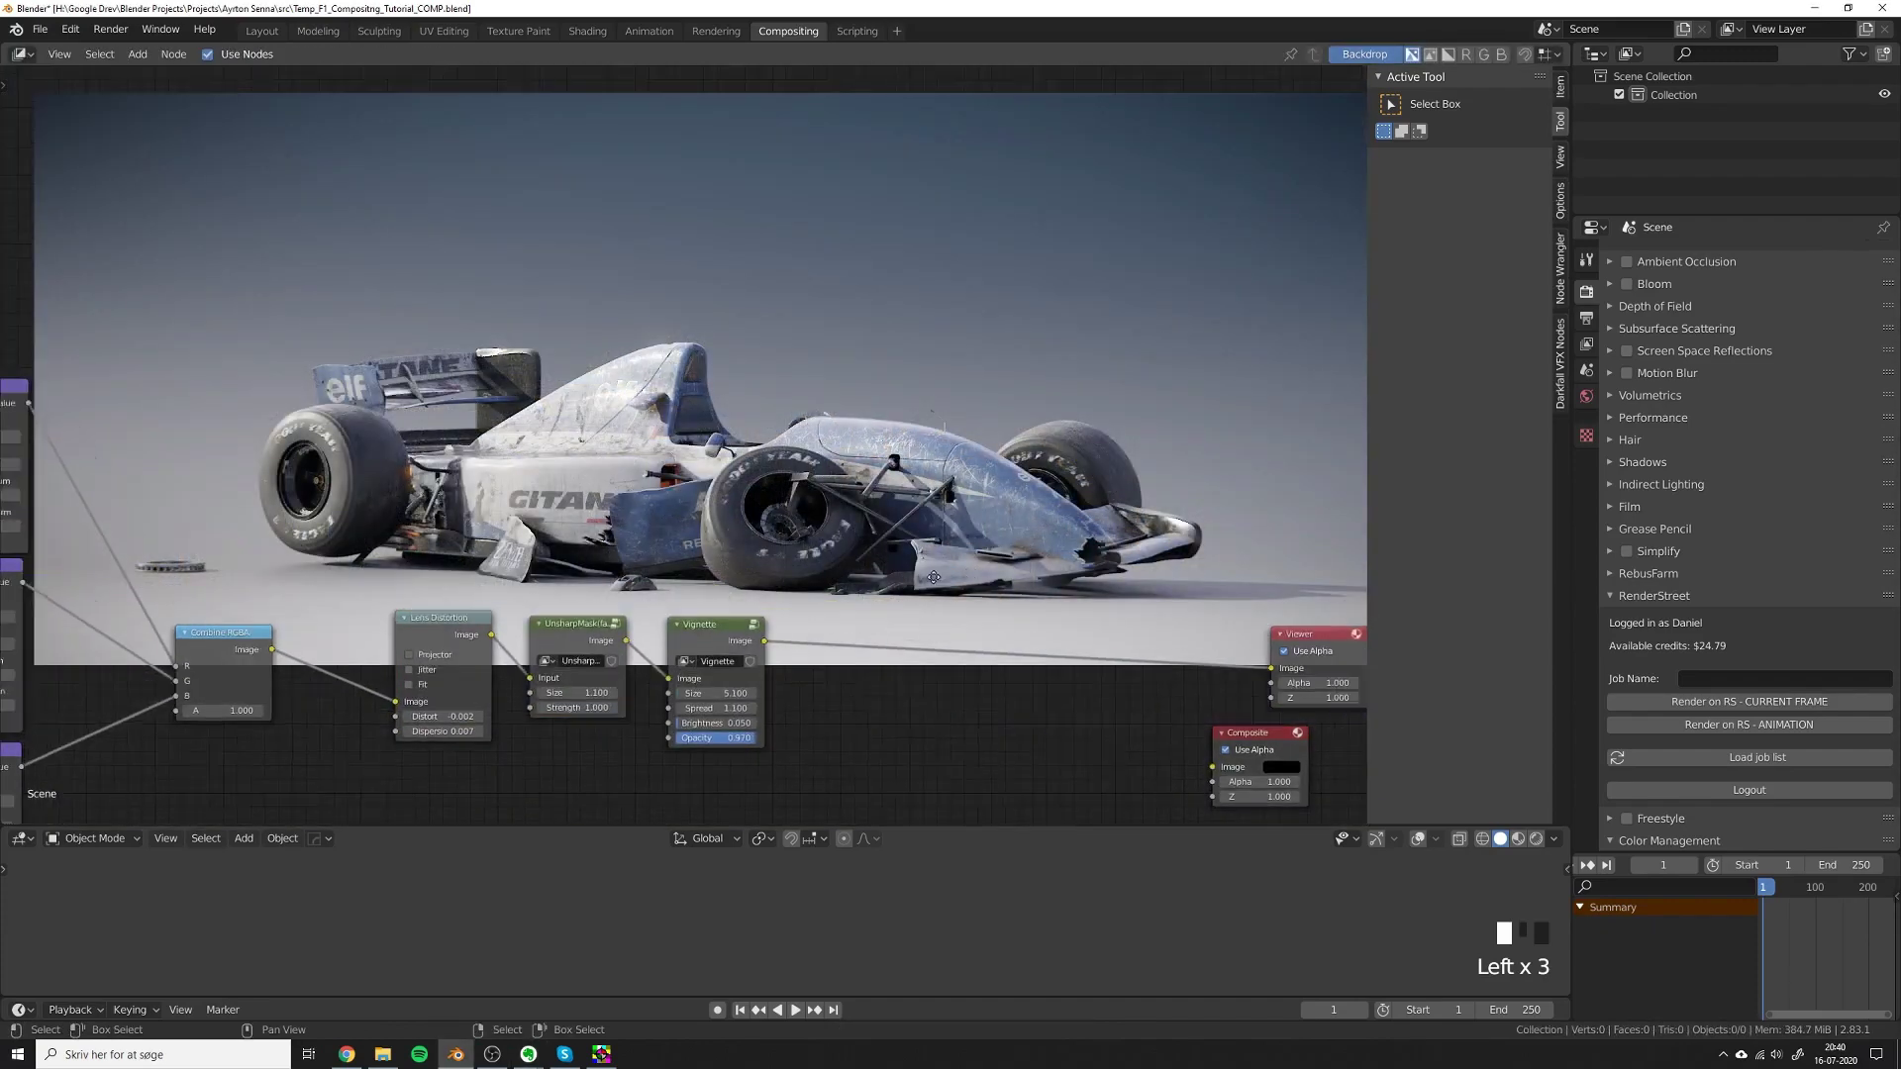
click(1043, 805)
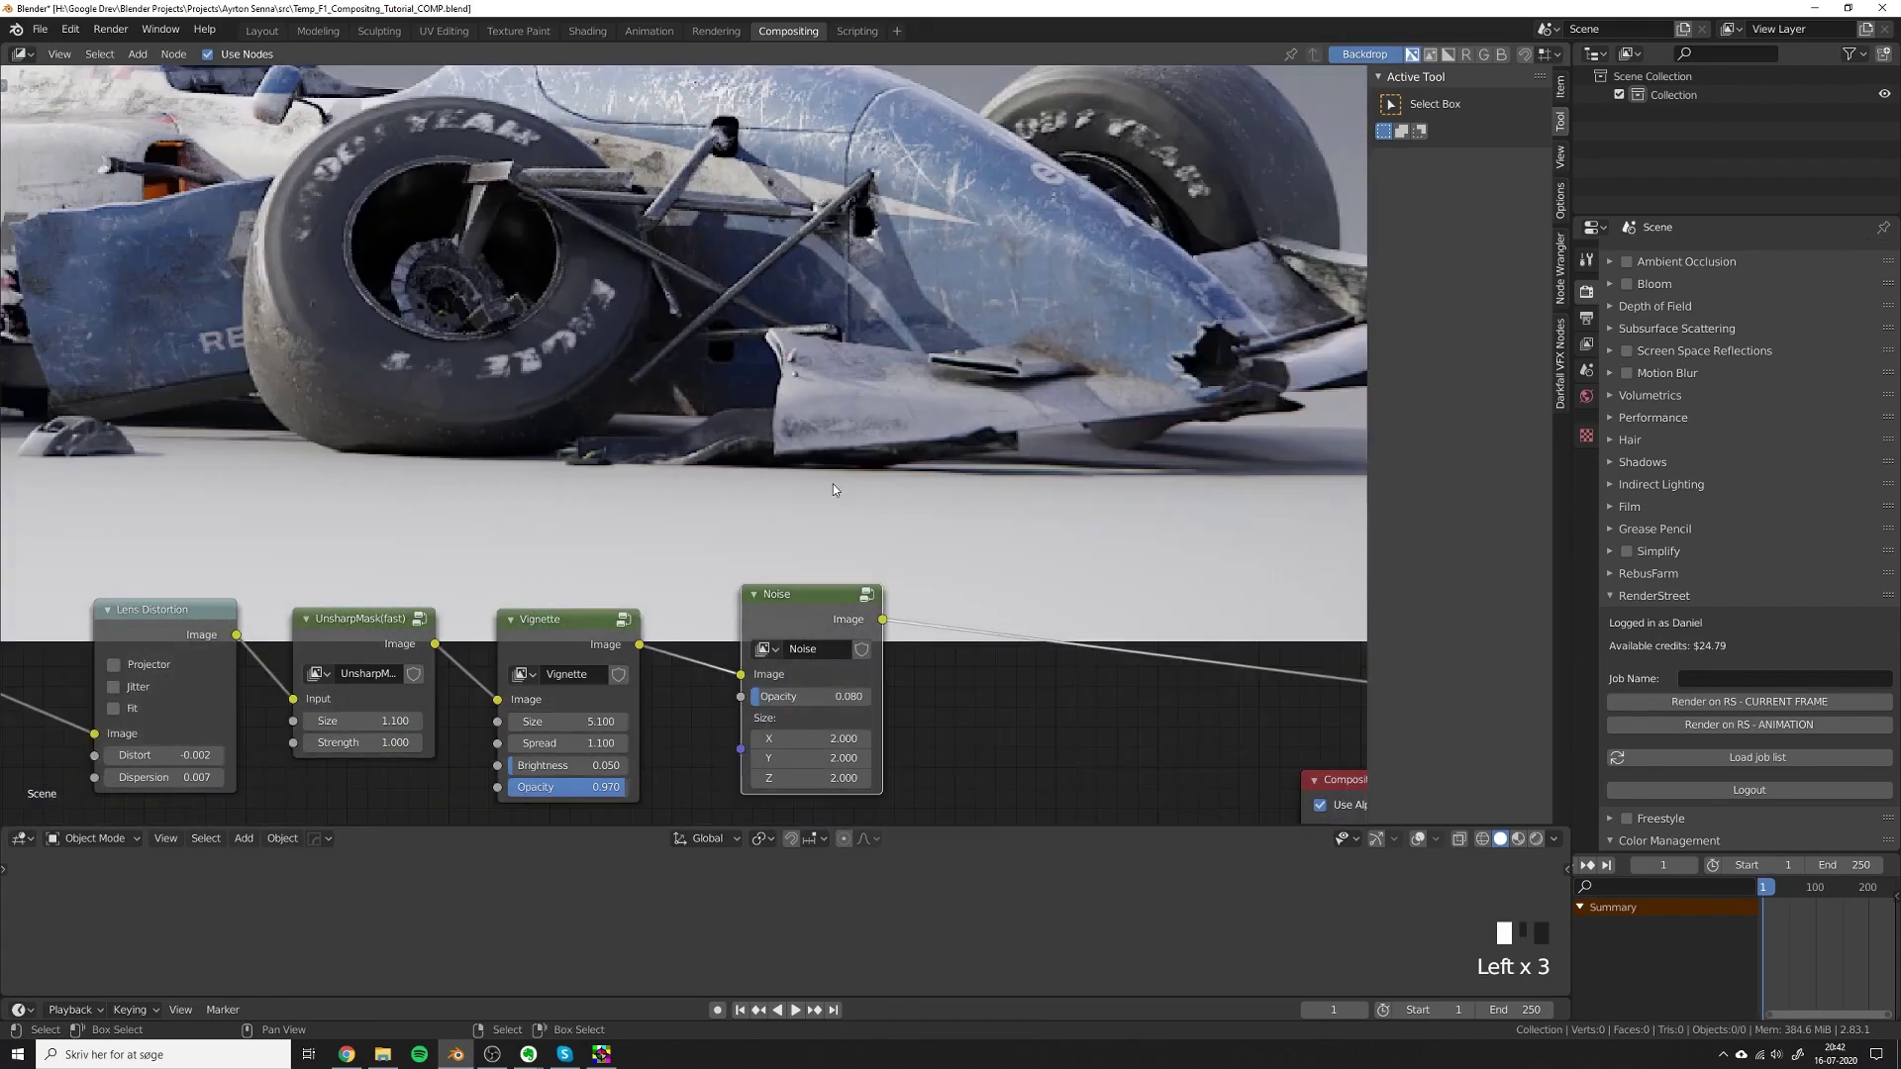
alt+scroll(784, 699, up, 5)
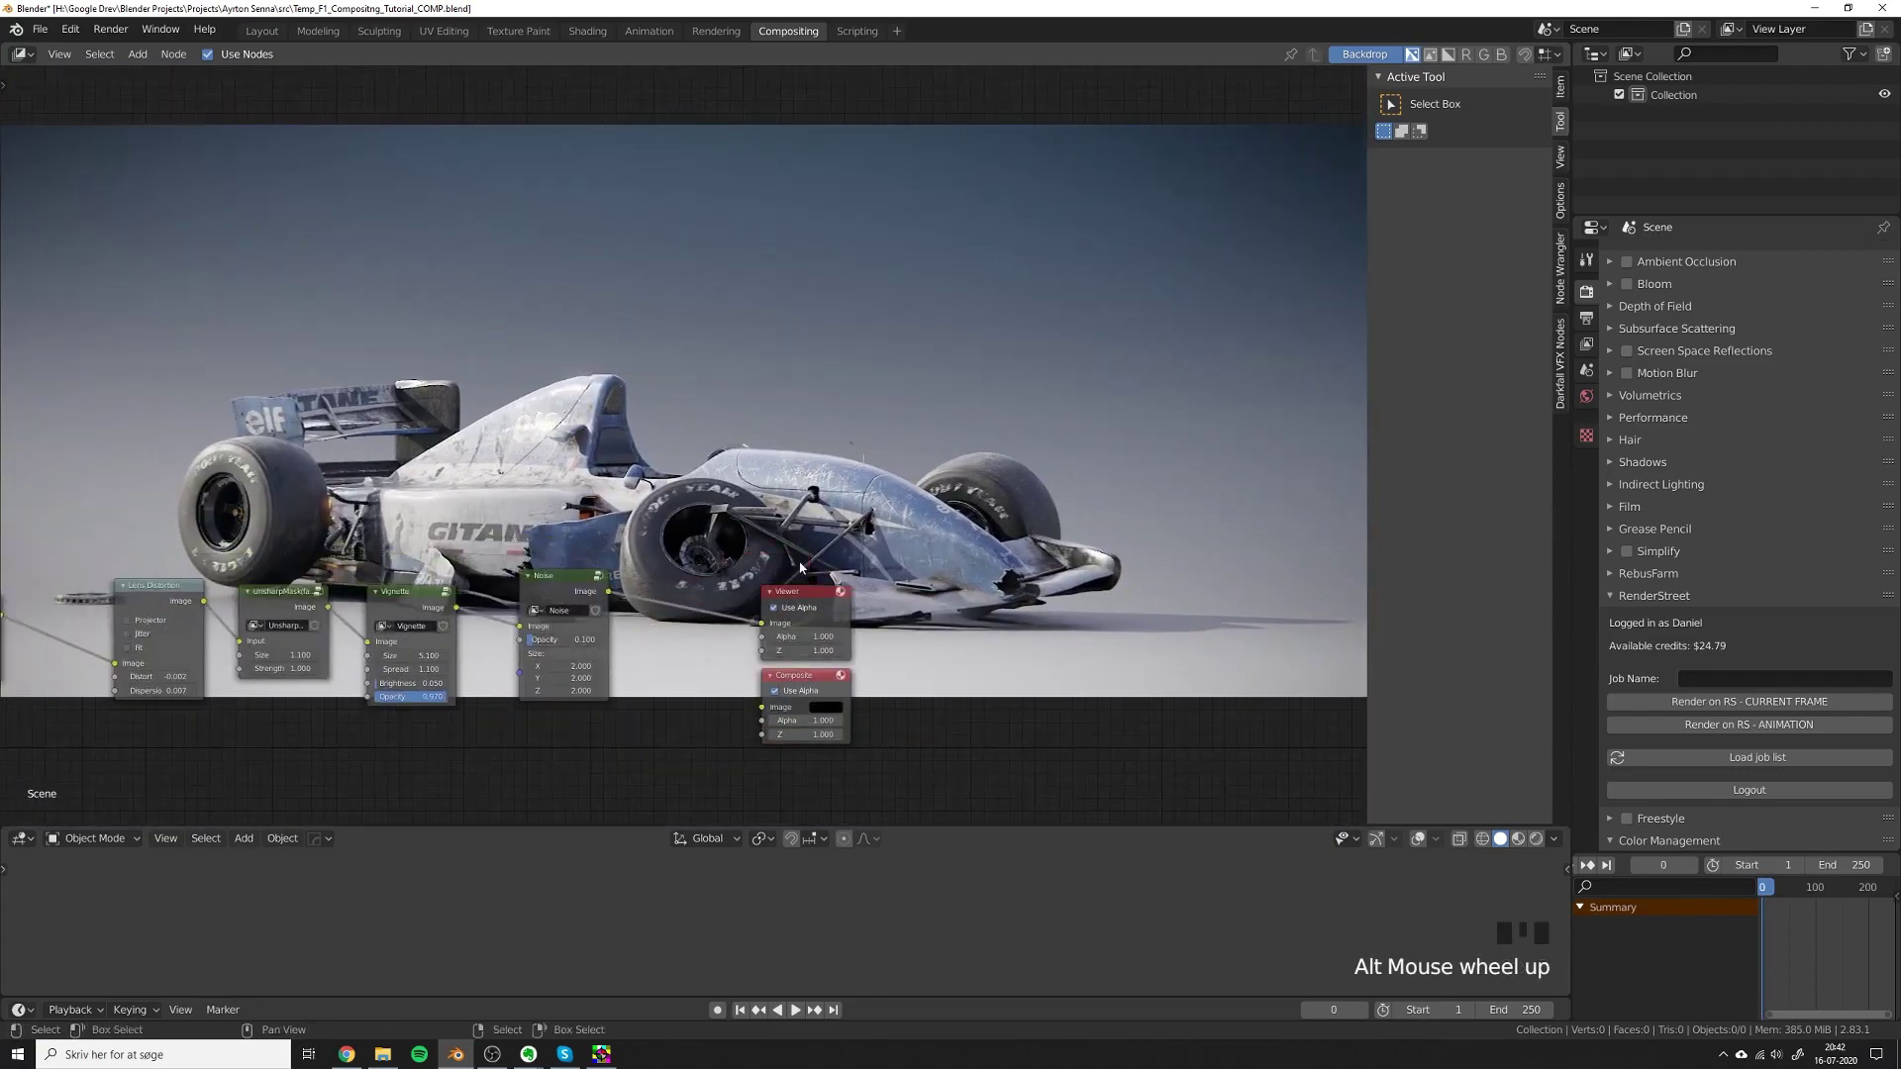
scroll(1663, 678, down, 4)
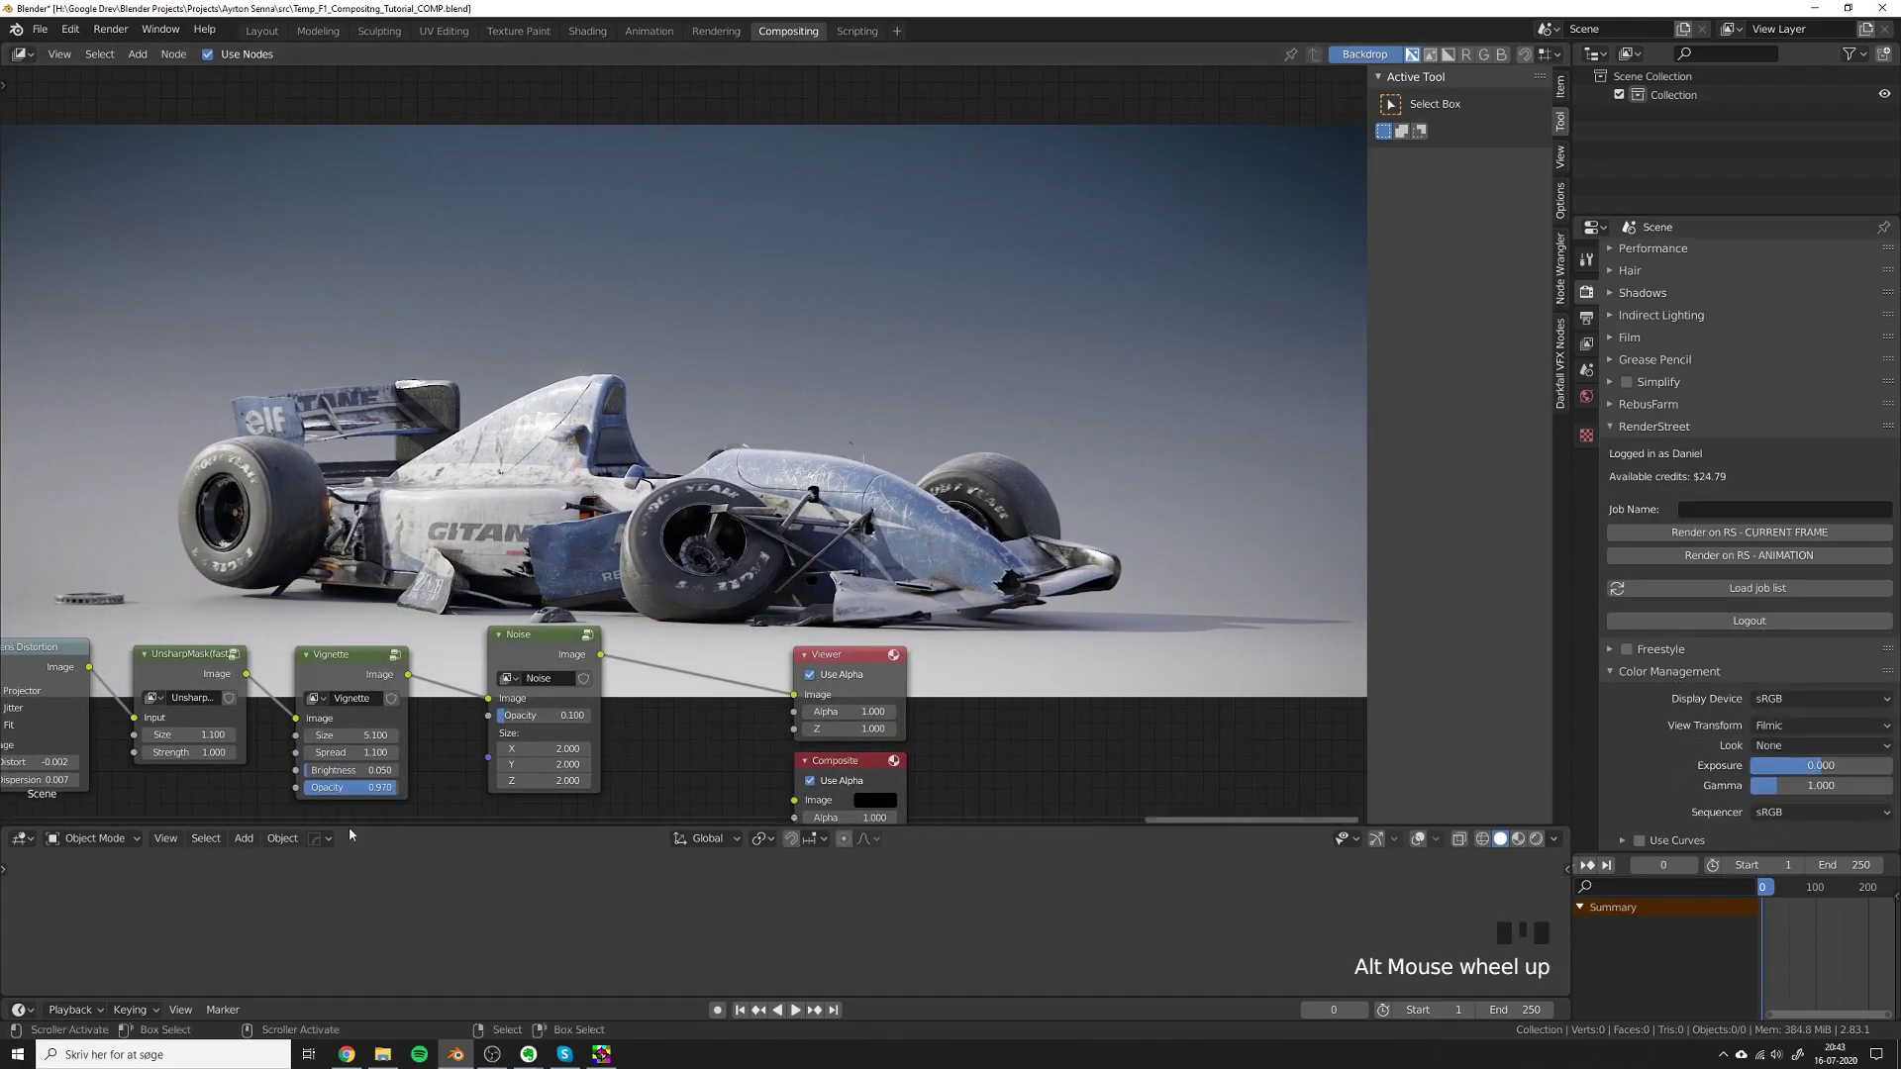
- Enlarge the lower area into an Image Editor showing the Viewer Node with Scopes
drag(349, 835, 309, 329)
key(shift+F10)
click(1561, 489)
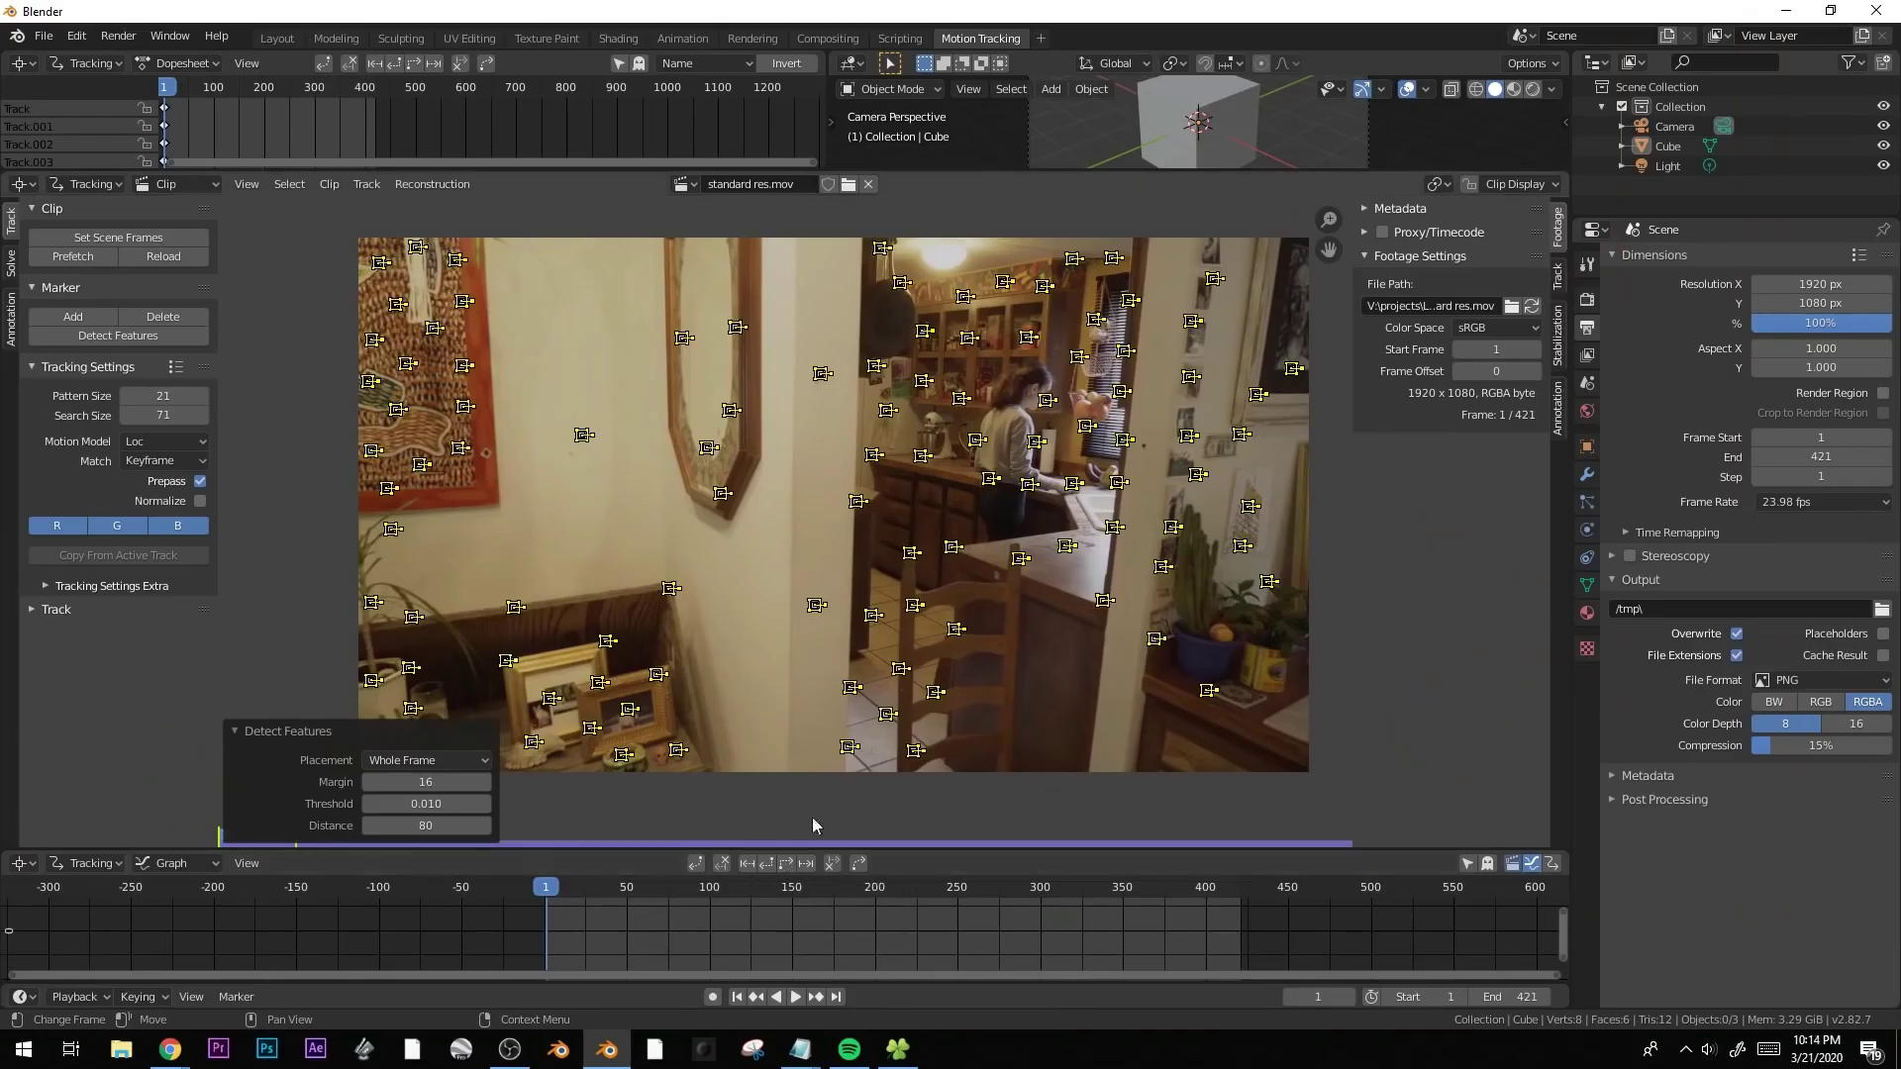
- Track markers forward, detect new features, track them again and step to frame 63
key(ctrl+t)
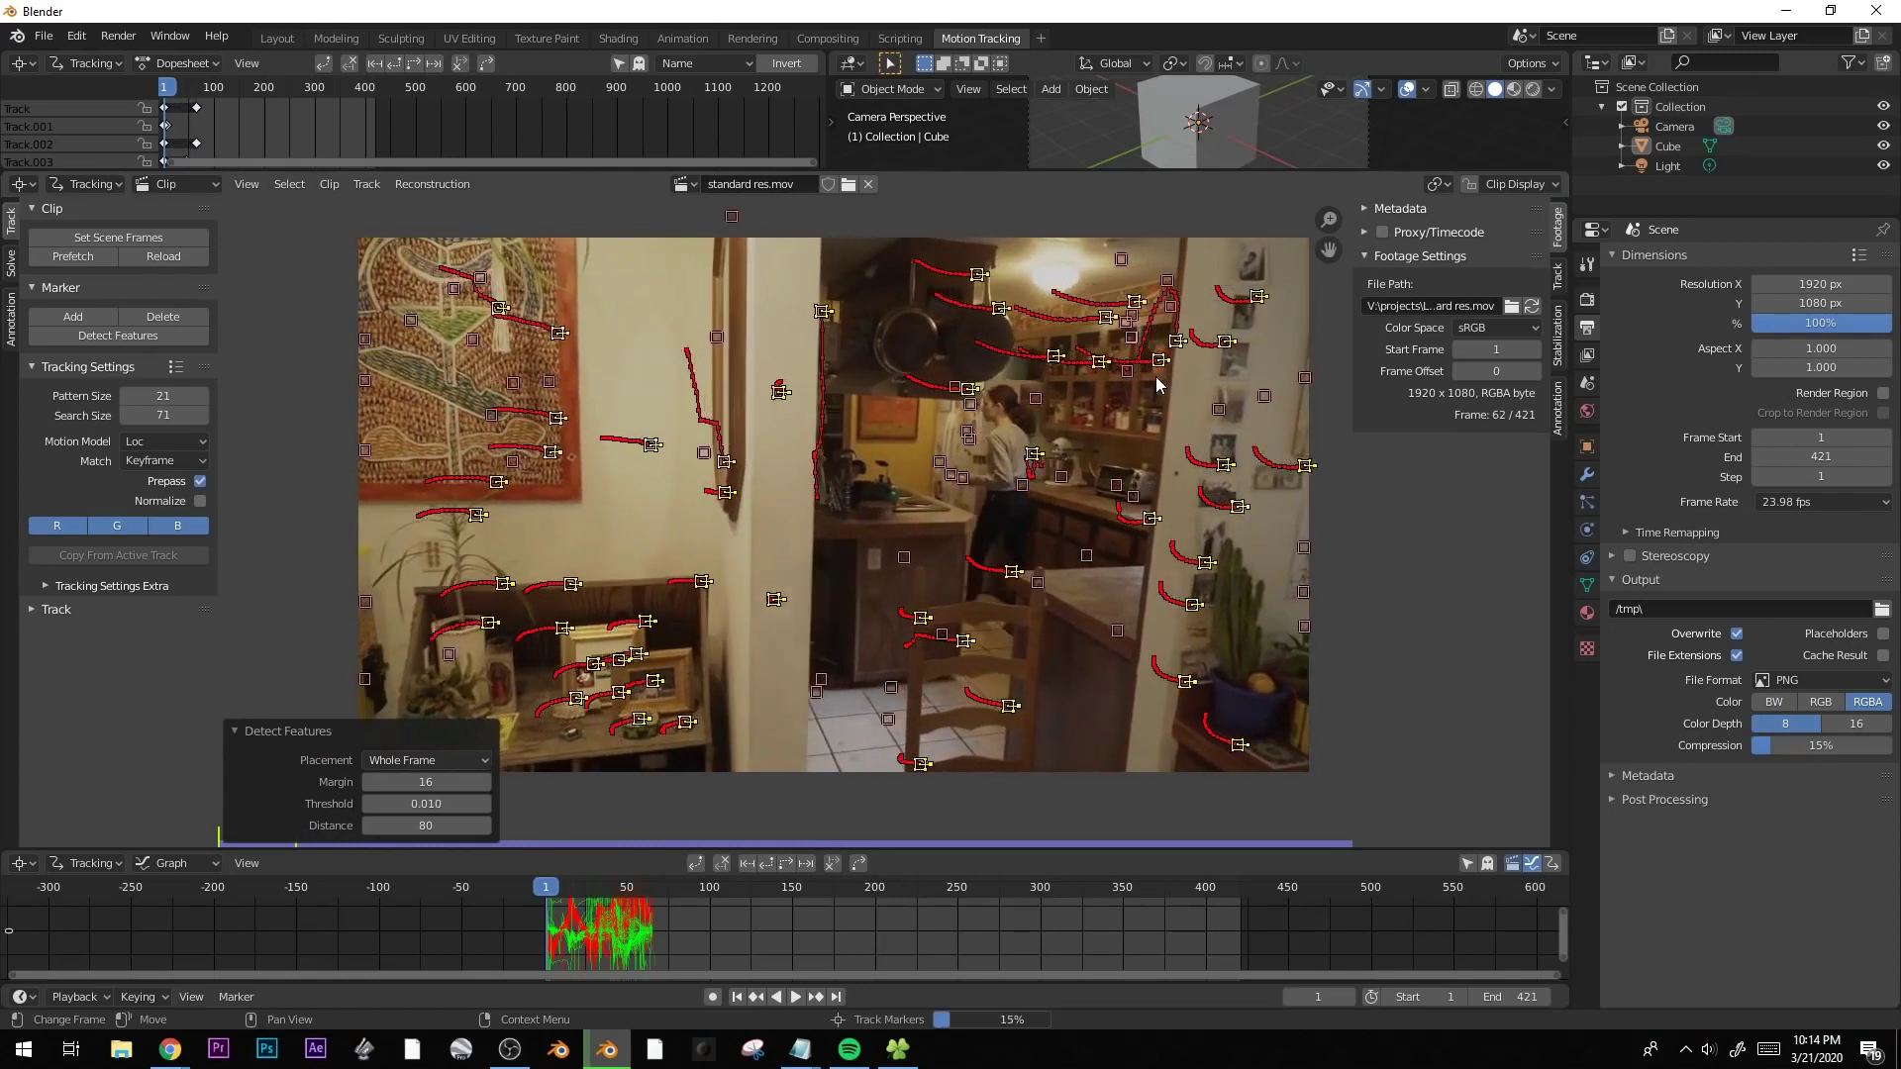
key(Escape)
click(118, 335)
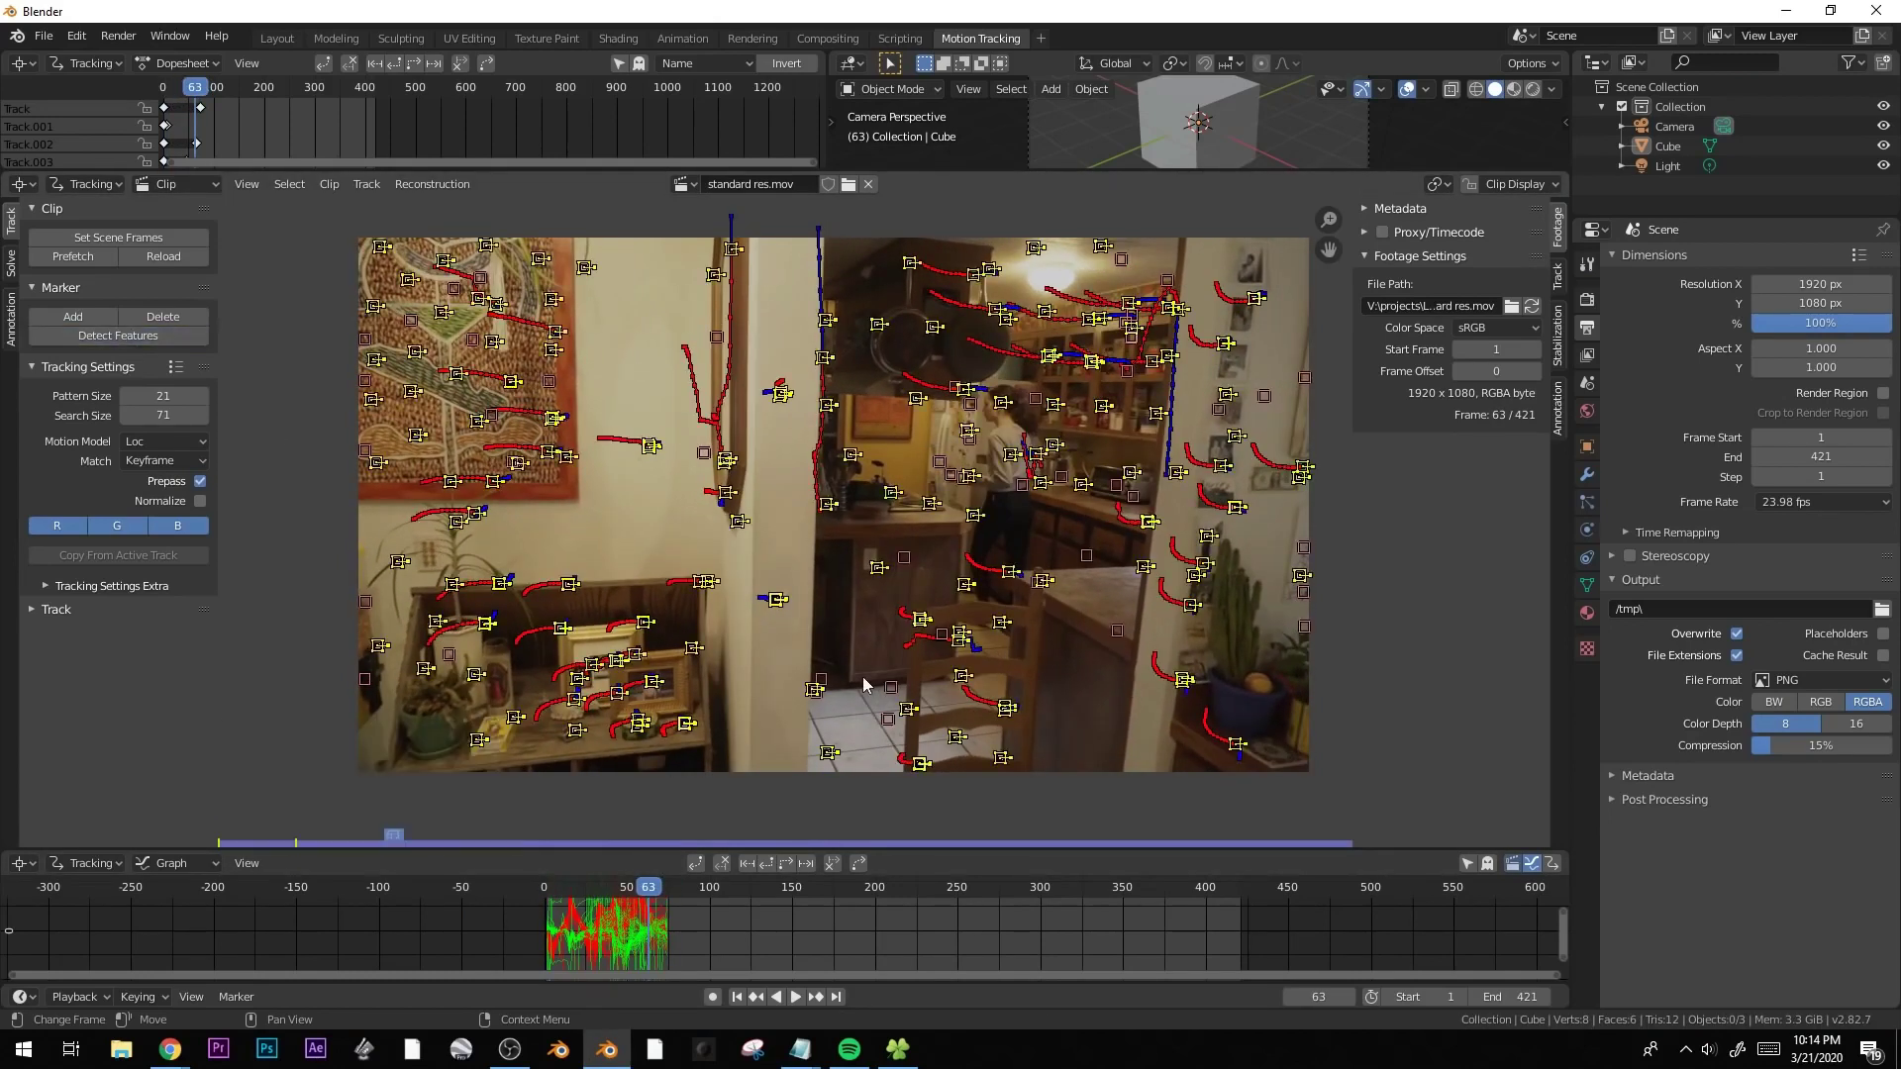
click(806, 863)
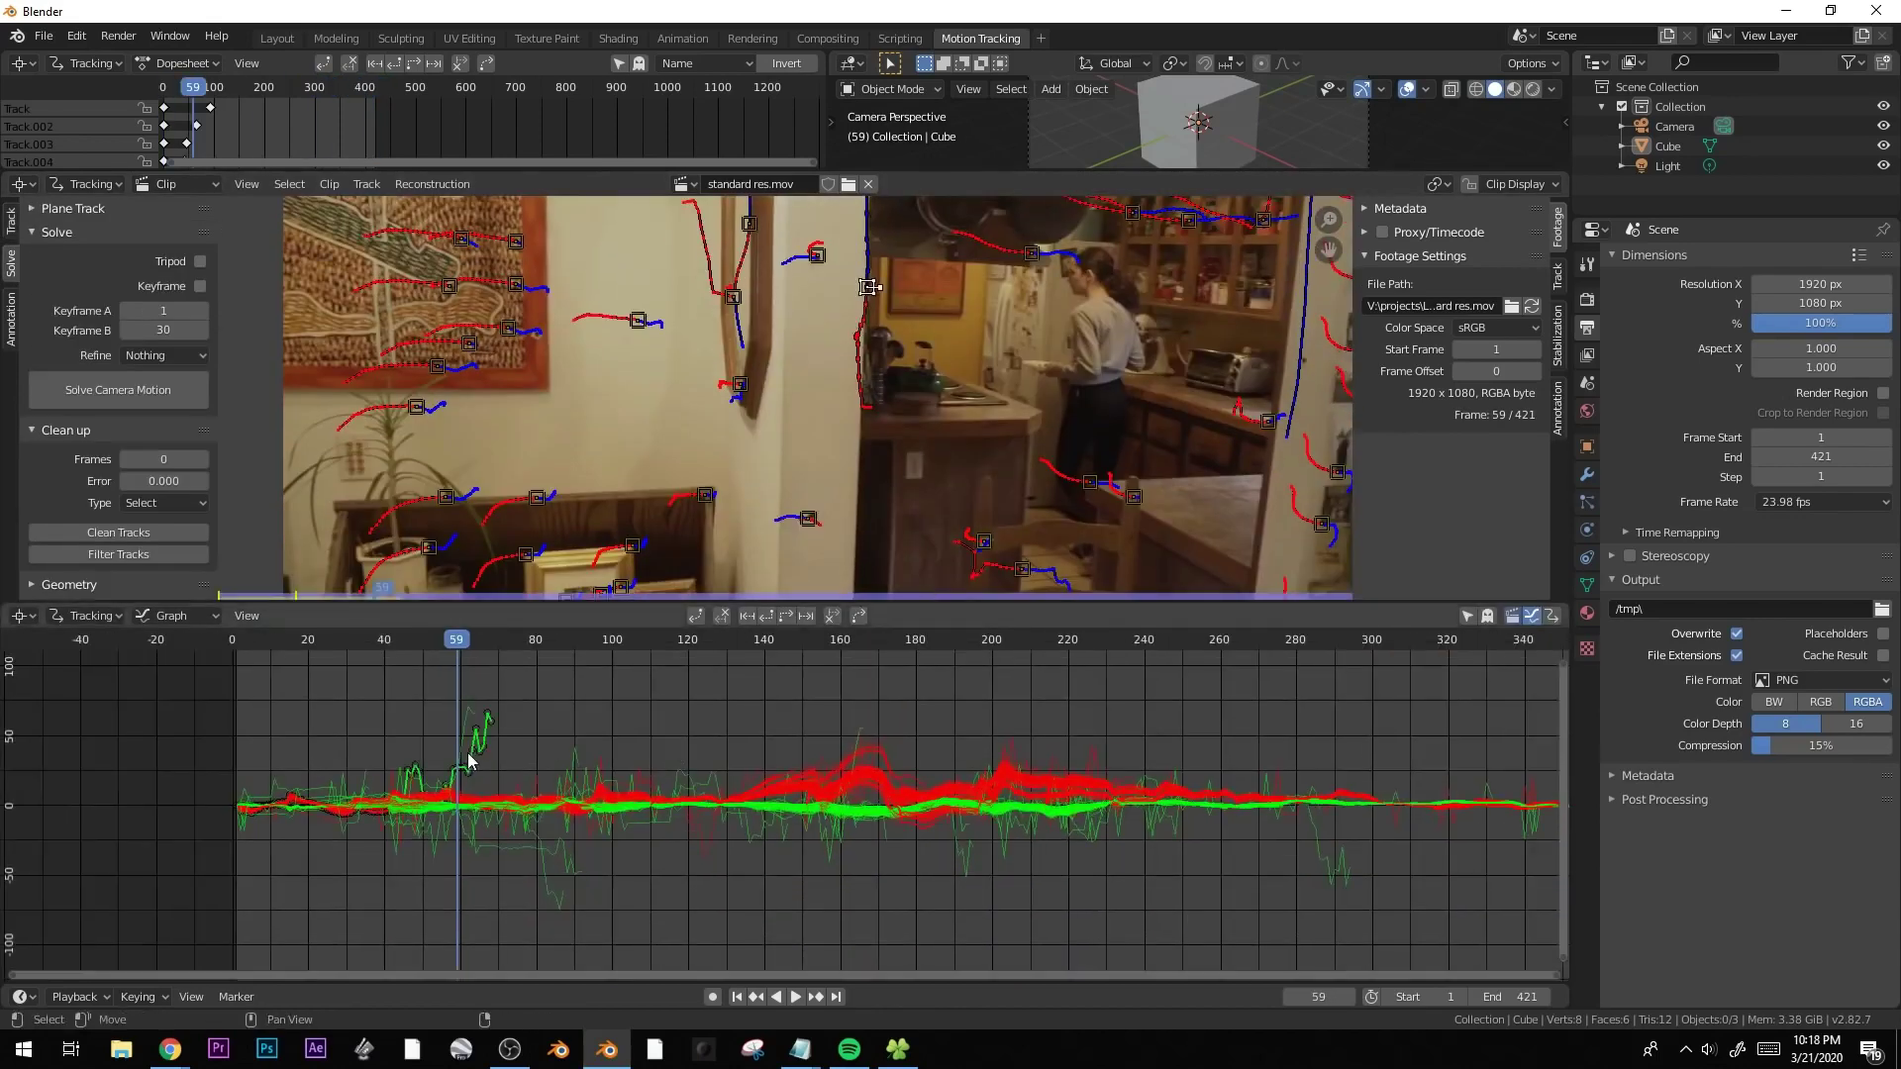
drag(462, 647, 471, 647)
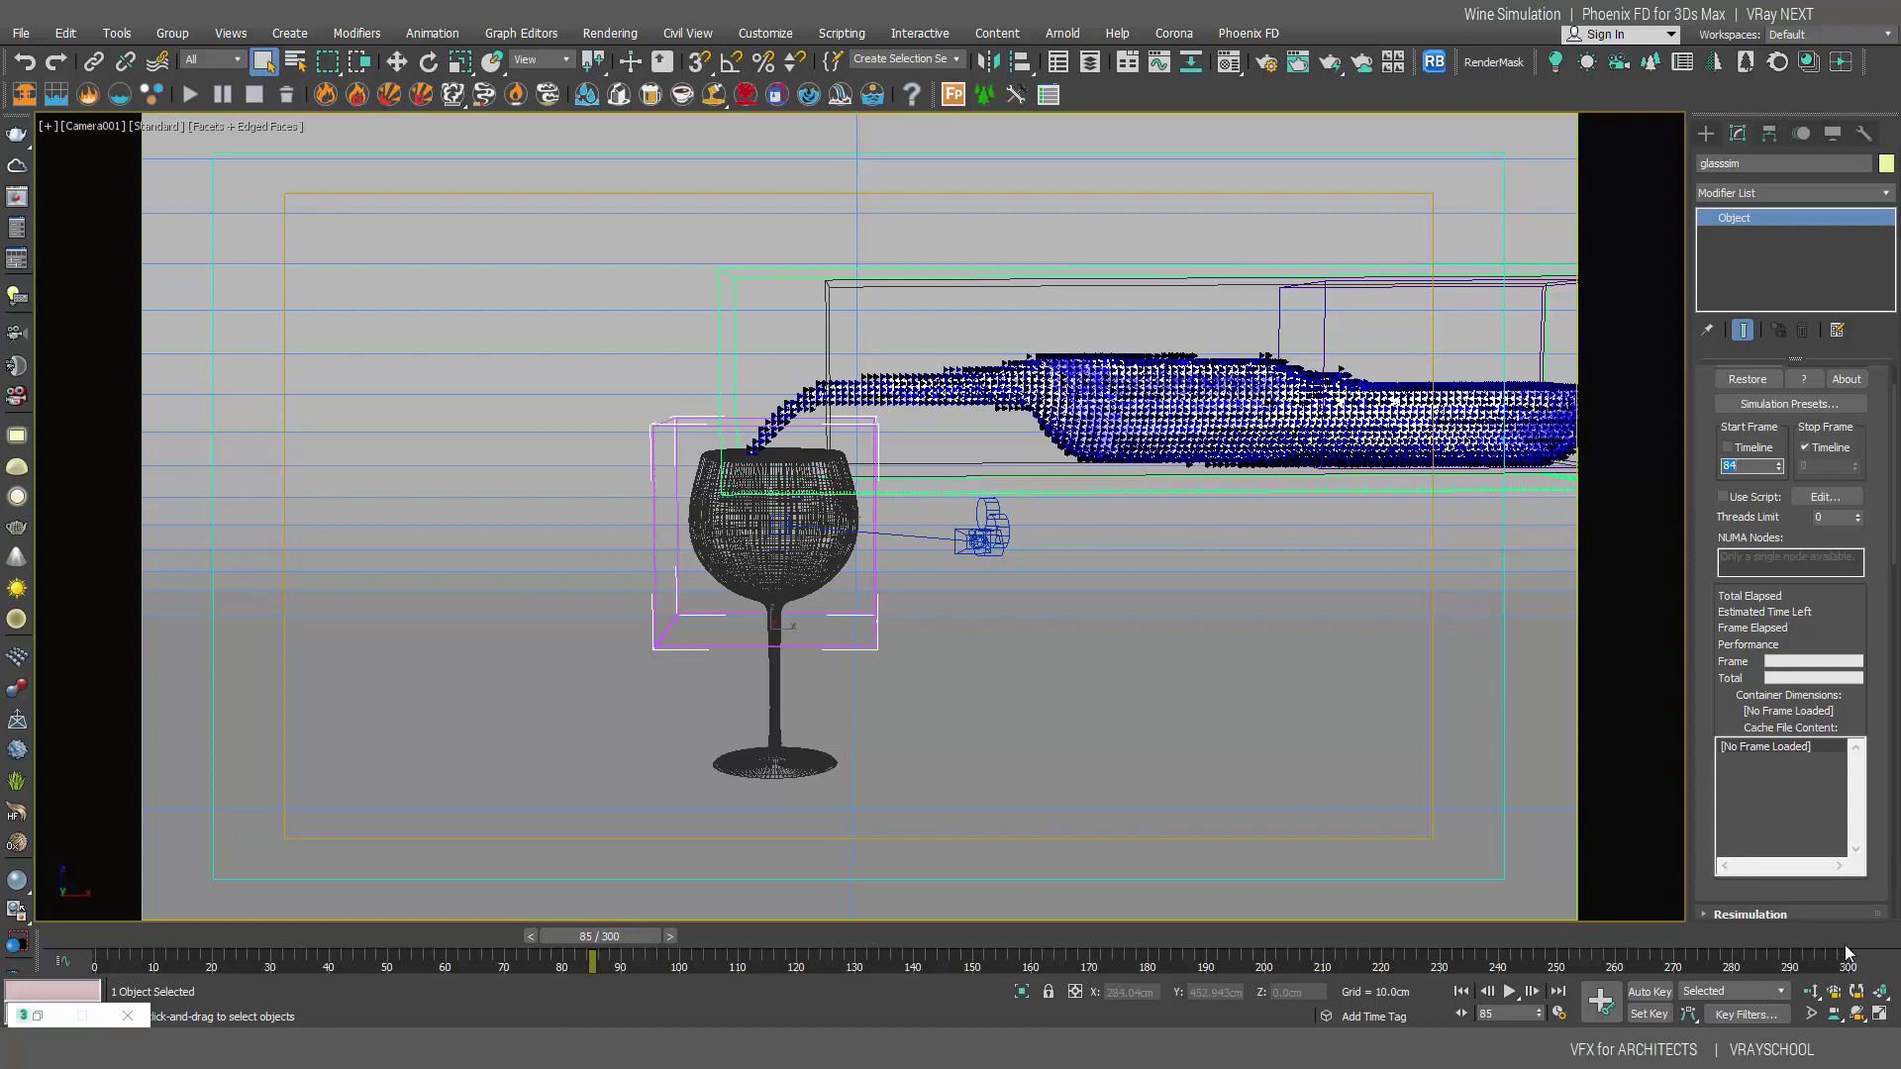
- Simulate the wine pour, select Camera002, and scrub frames 259 to 246 and back to 0
scroll(1849, 527, up, 1)
click(1748, 399)
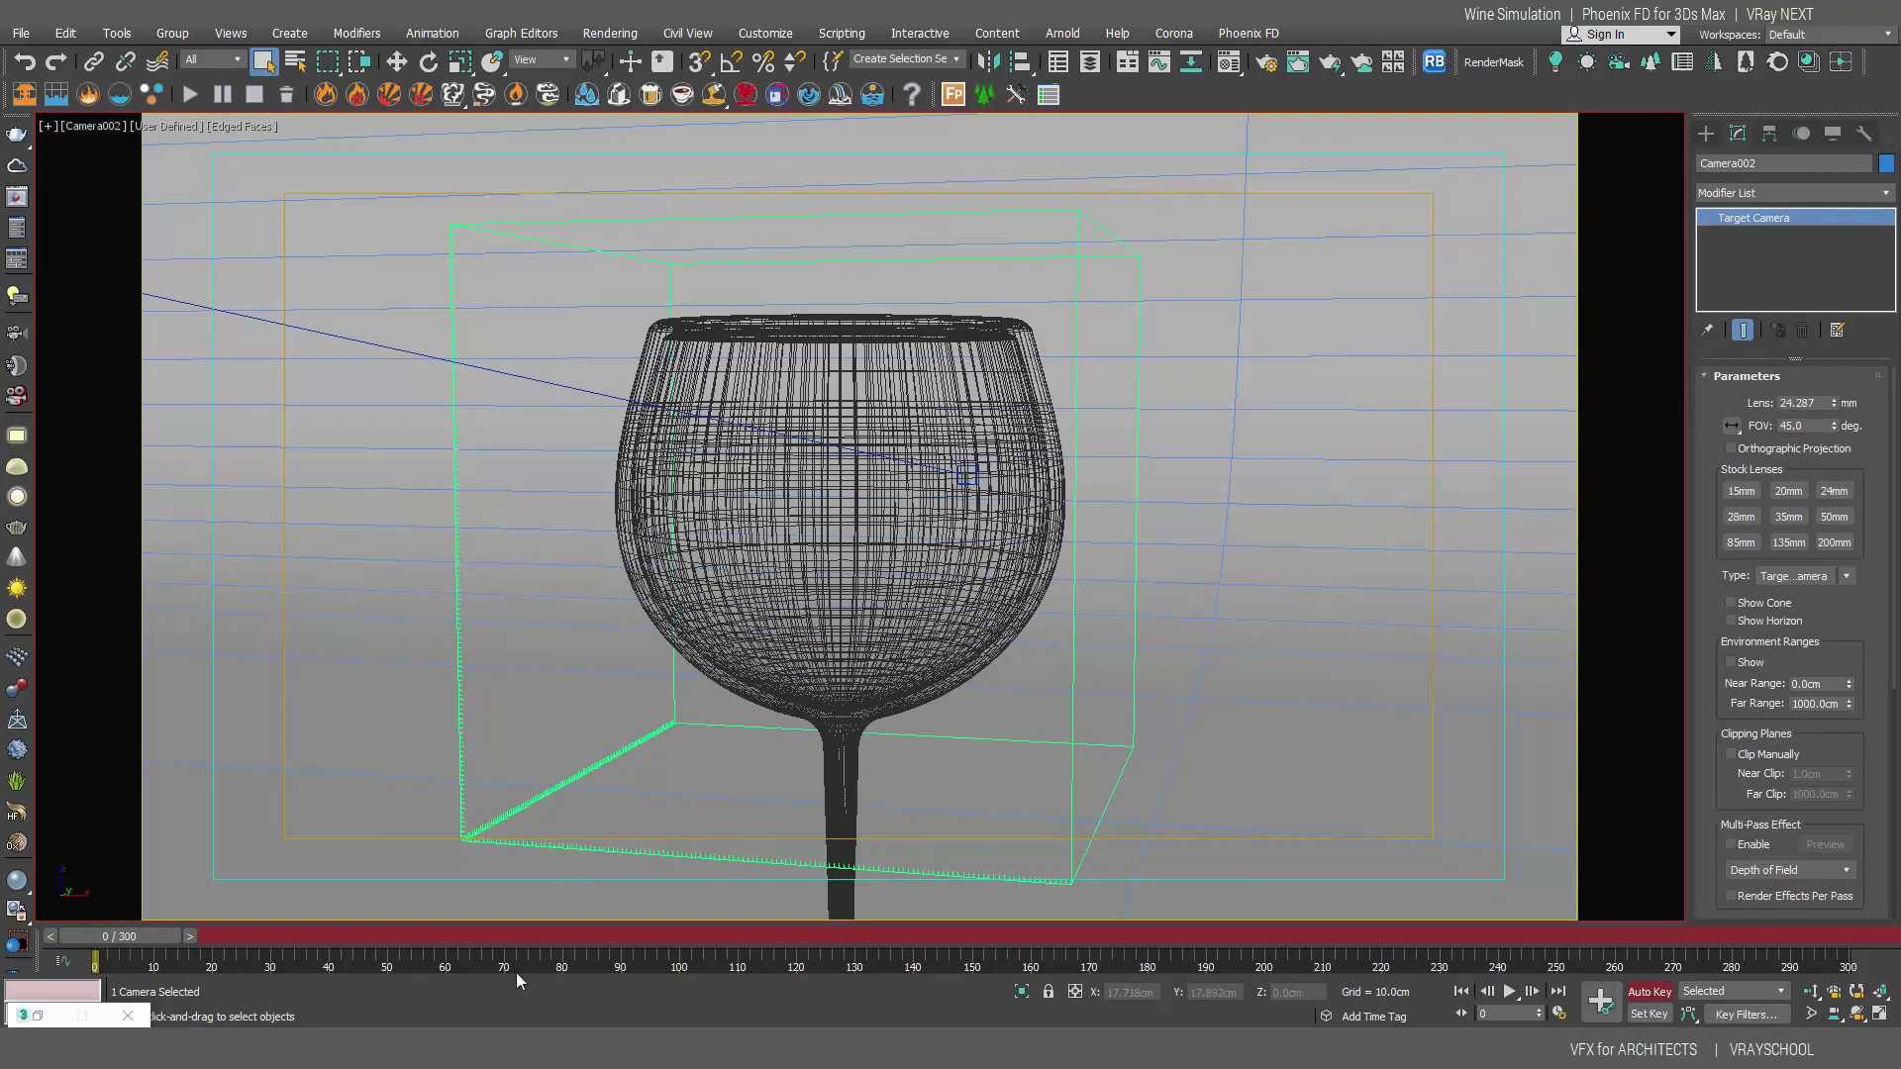
click(94, 126)
click(200, 498)
key(h)
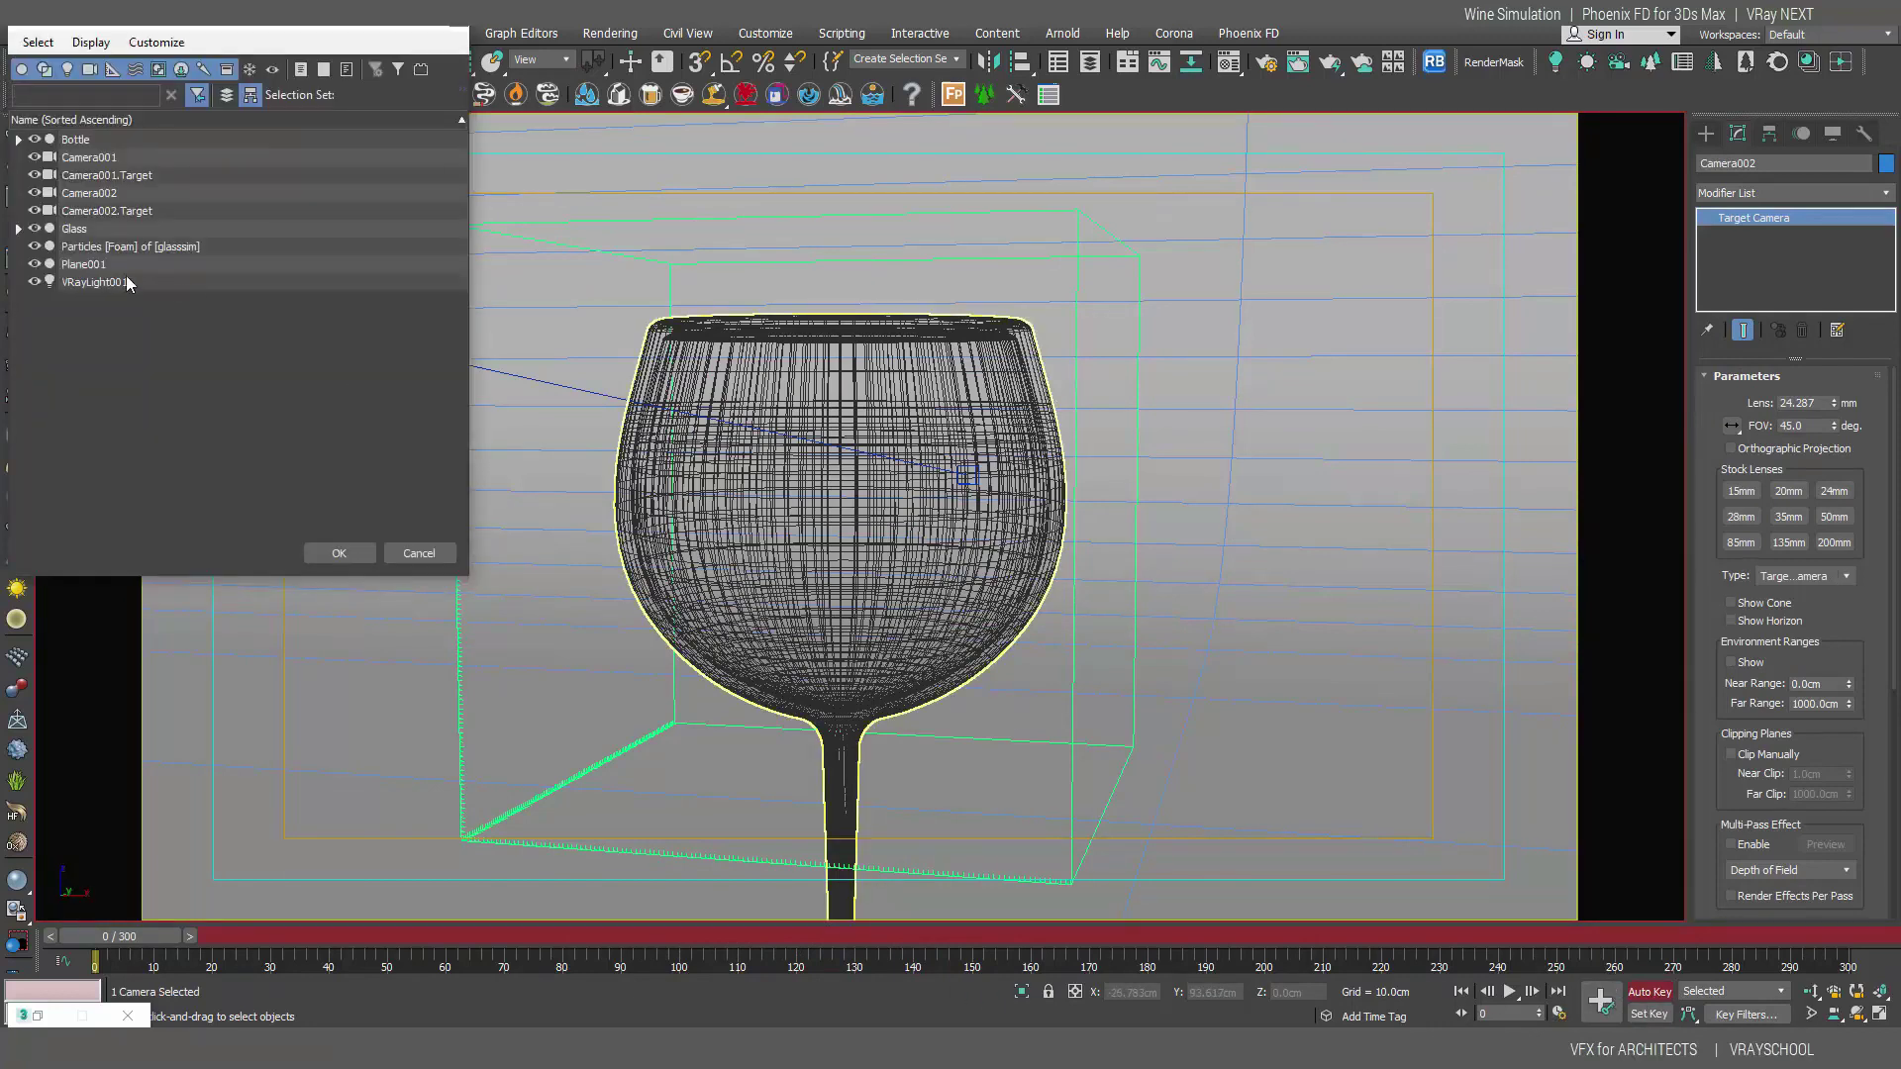
click(132, 200)
click(339, 553)
click(1590, 936)
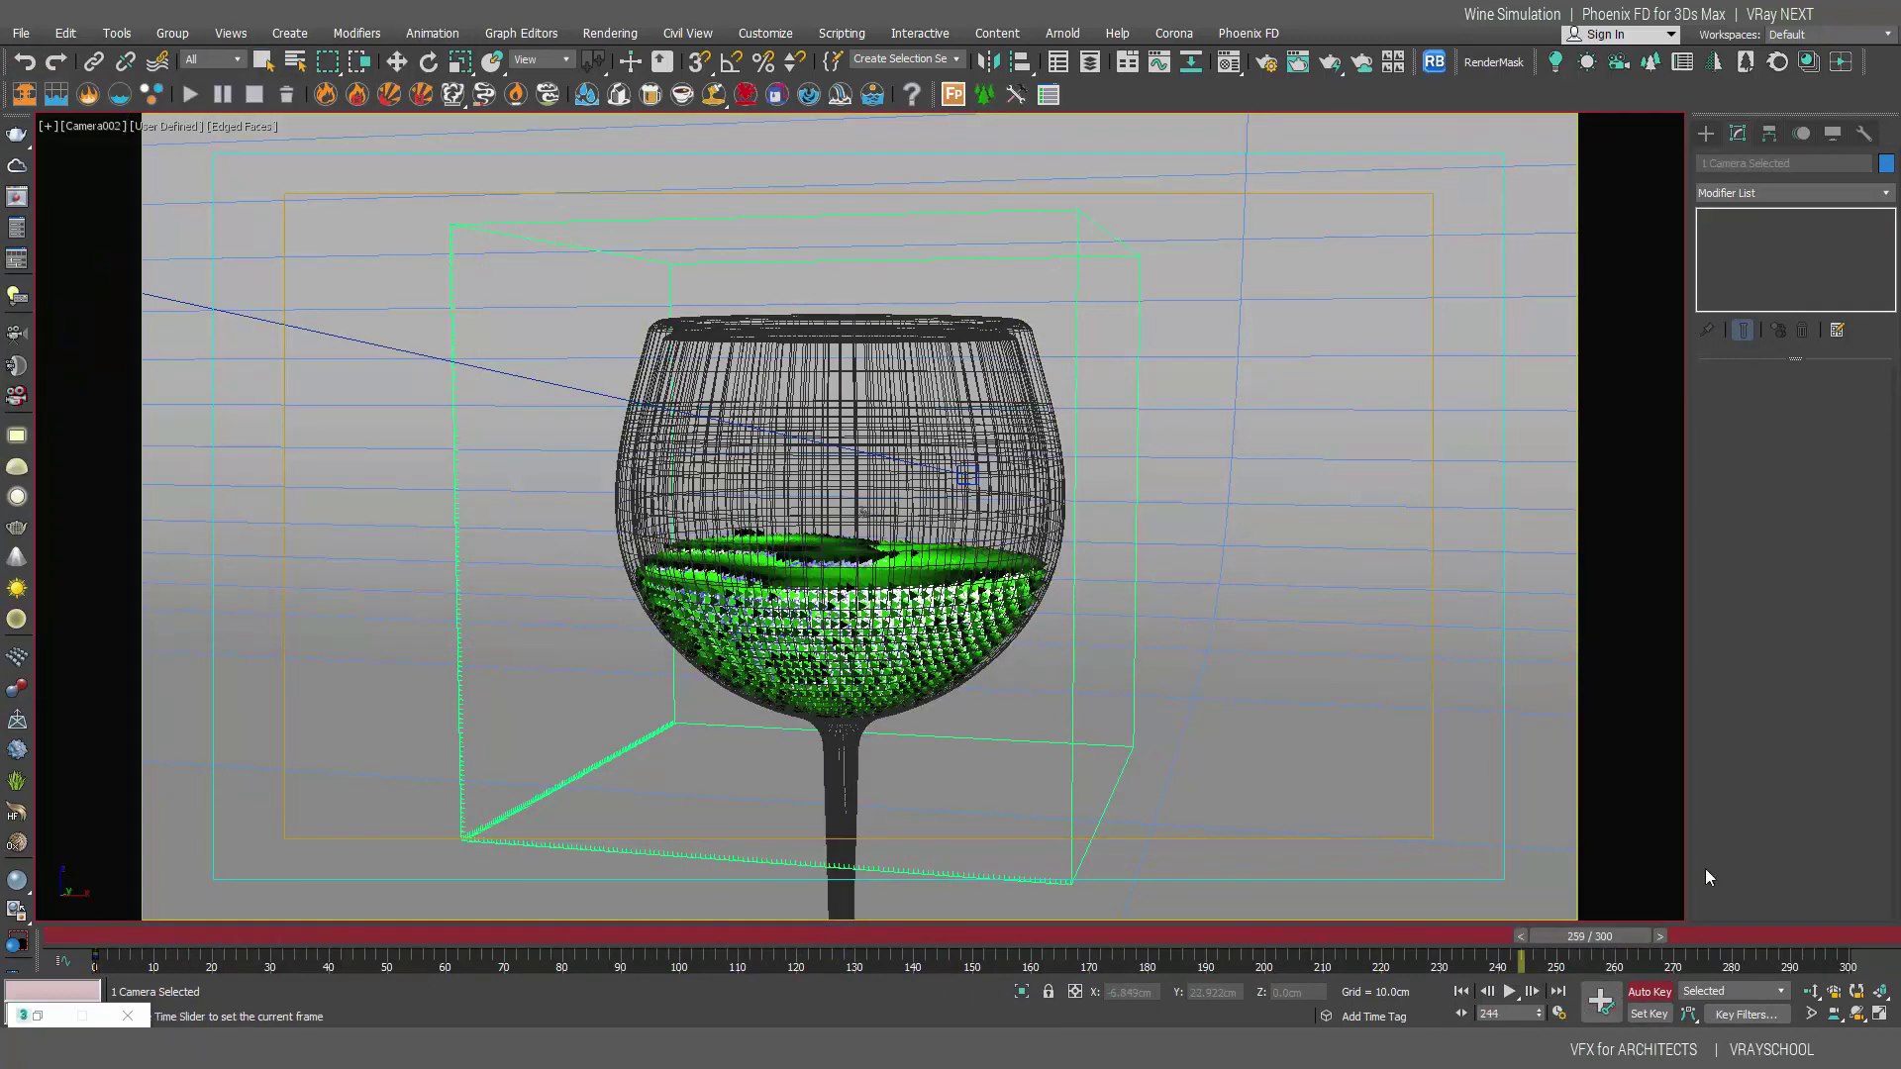
drag(1604, 936, 1367, 922)
click(1461, 991)
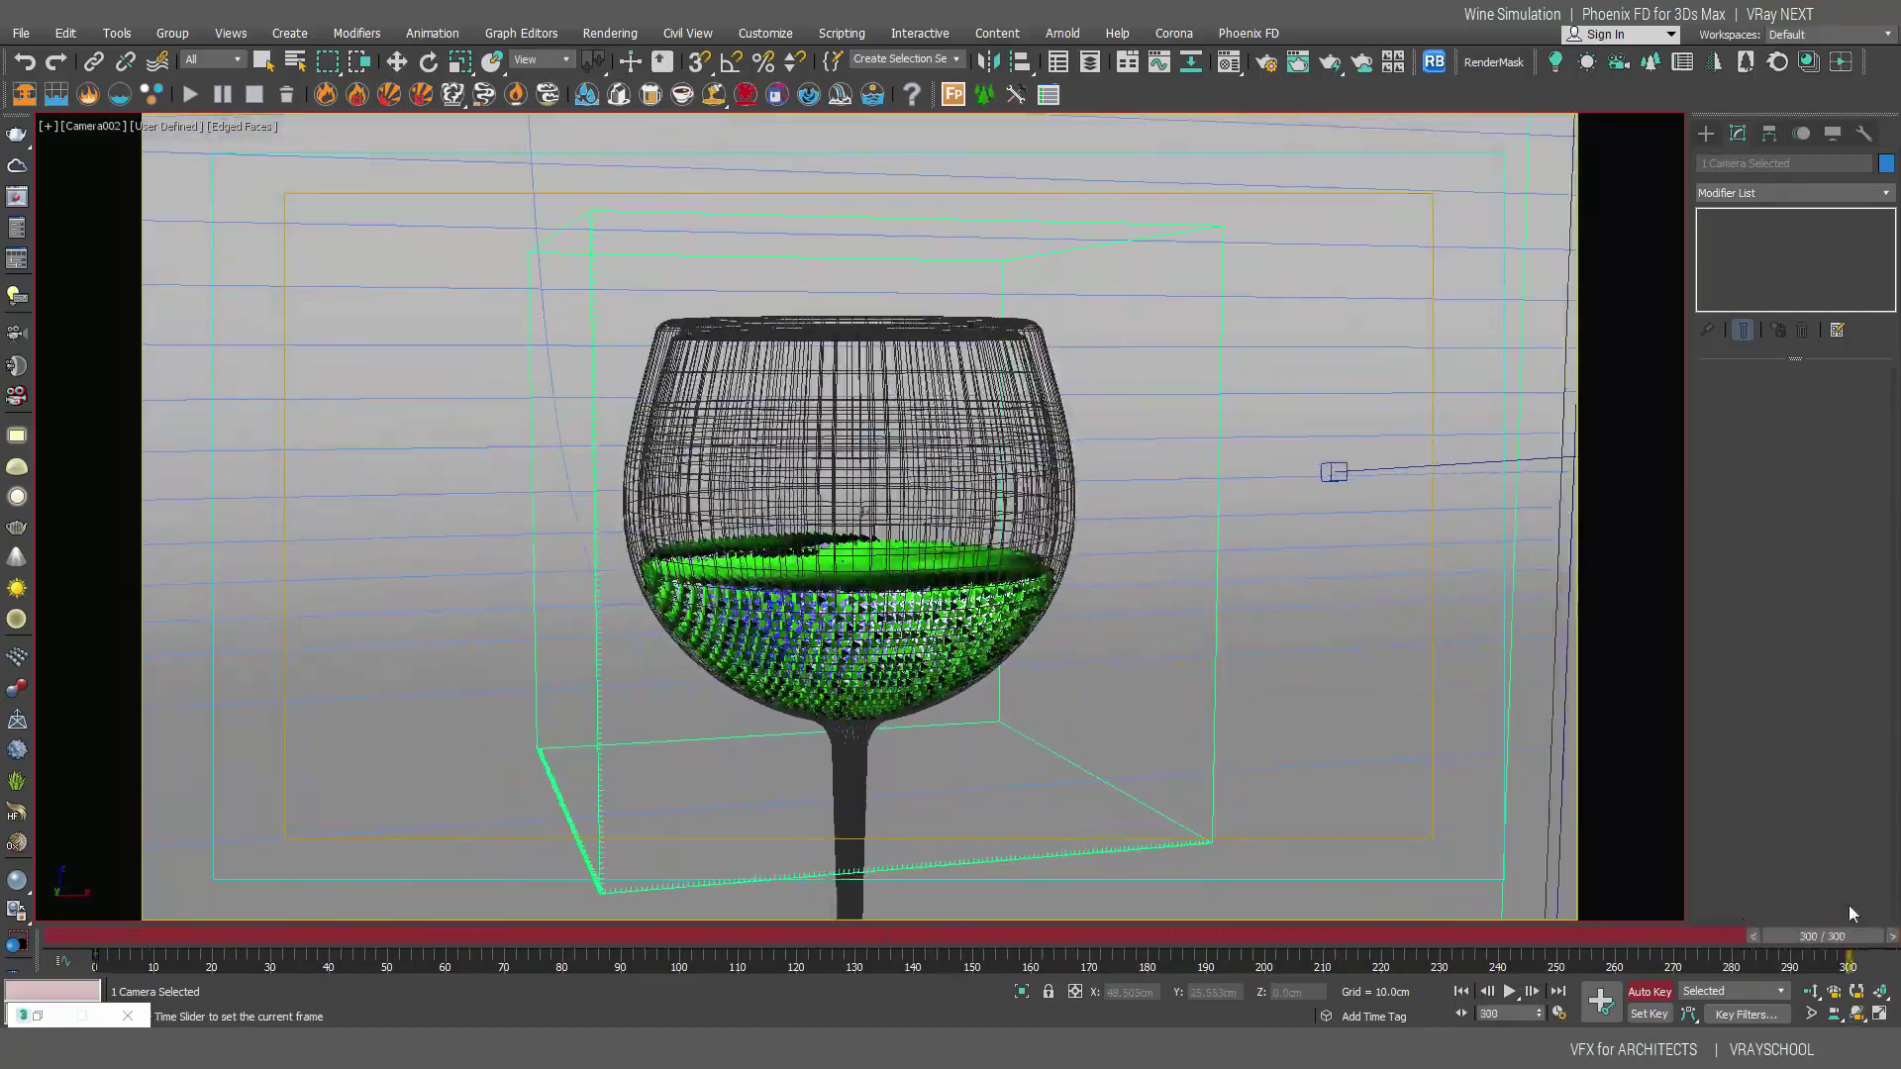
- Open the Create Preview Animation settings from the Preview - Grab Viewport menu
click(1856, 1014)
click(65, 33)
mouse_move(117, 35)
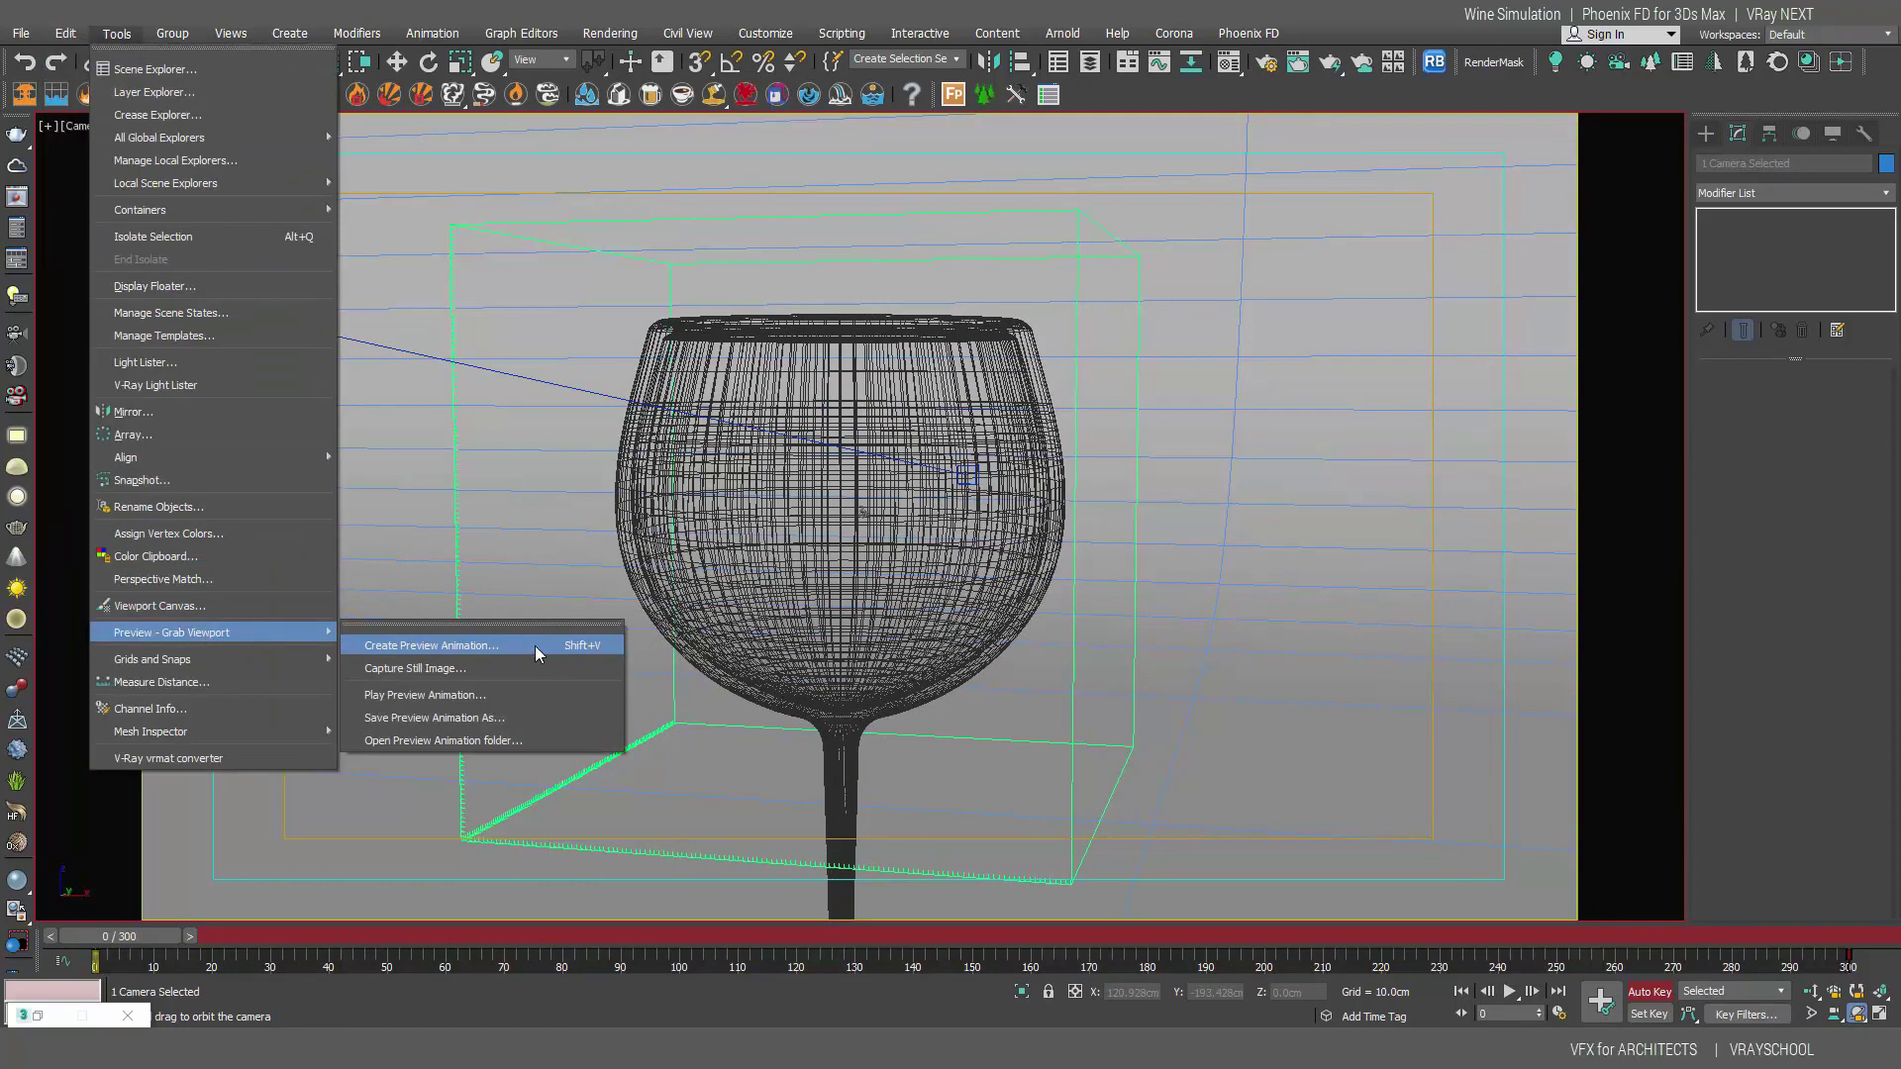
click(535, 646)
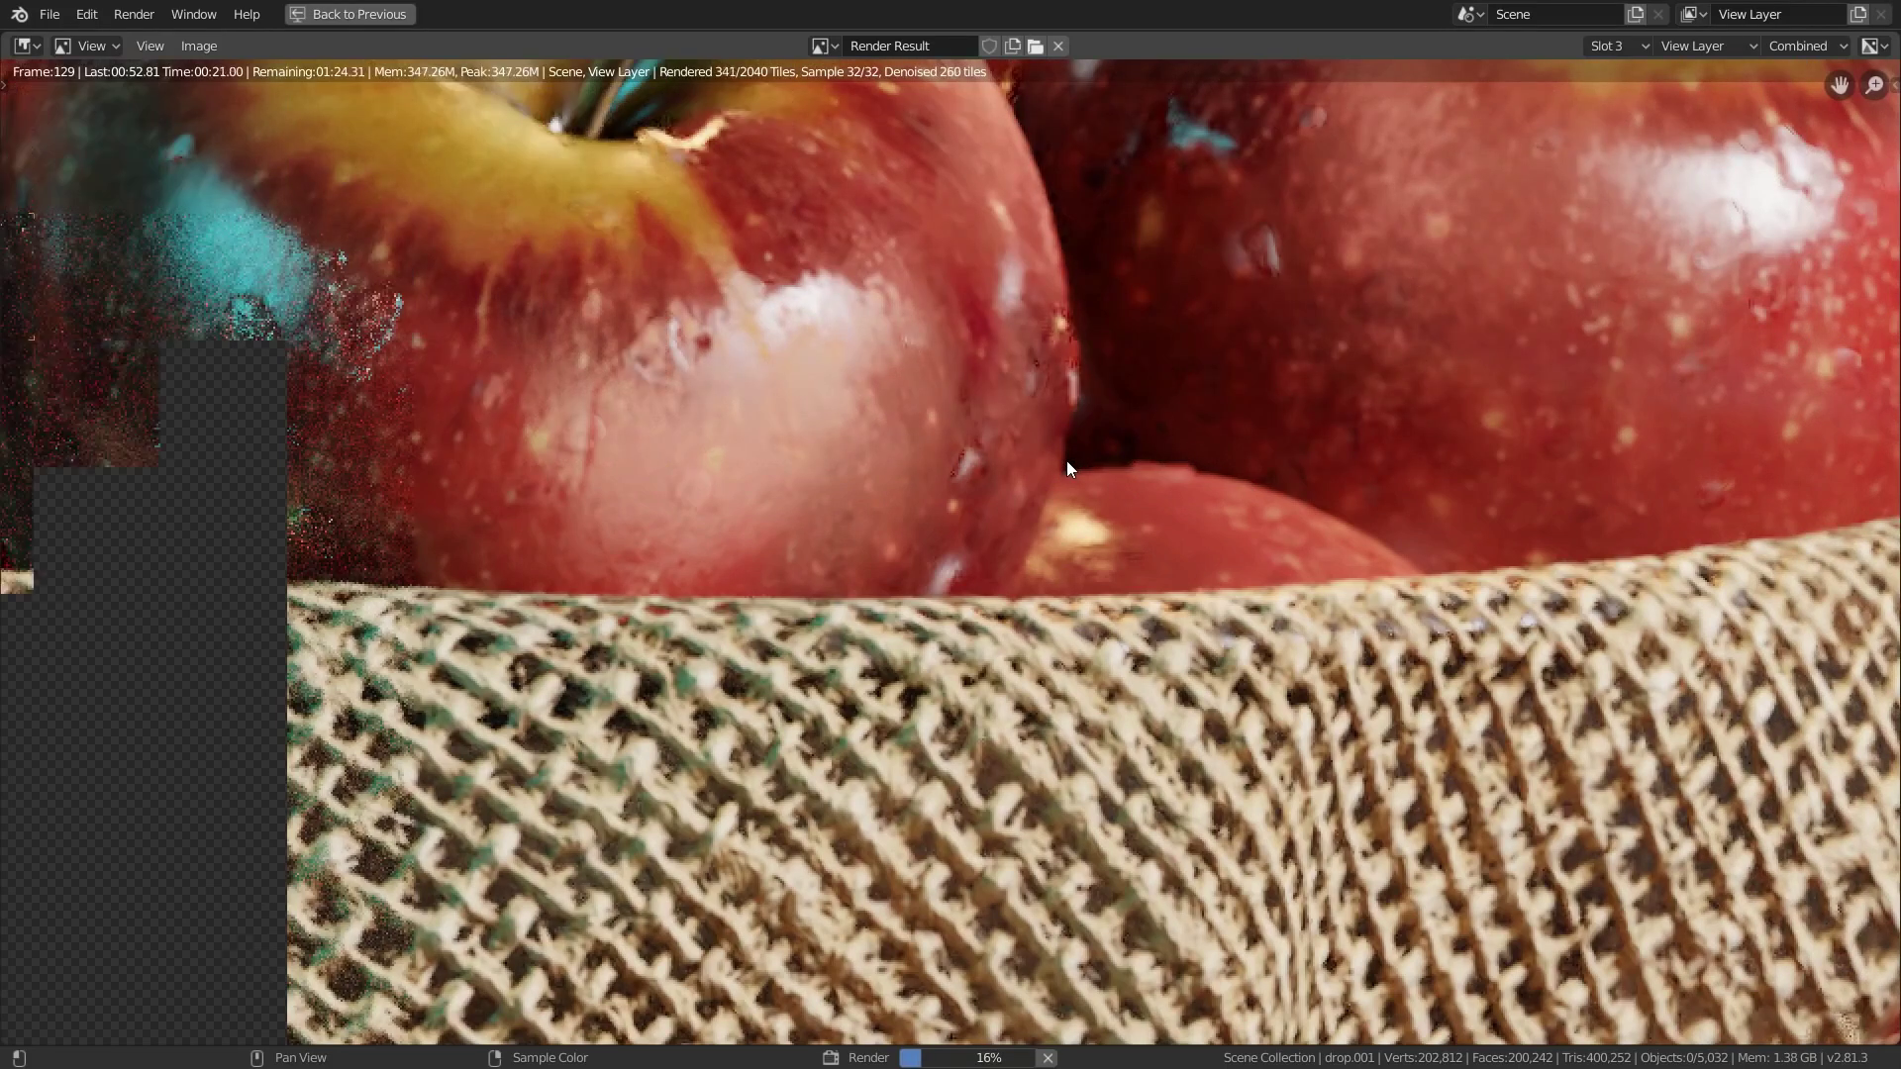
- Zoom out and recentre the finished apple render, then start moving the skeleton scene's light
scroll(1066, 461, down, 7)
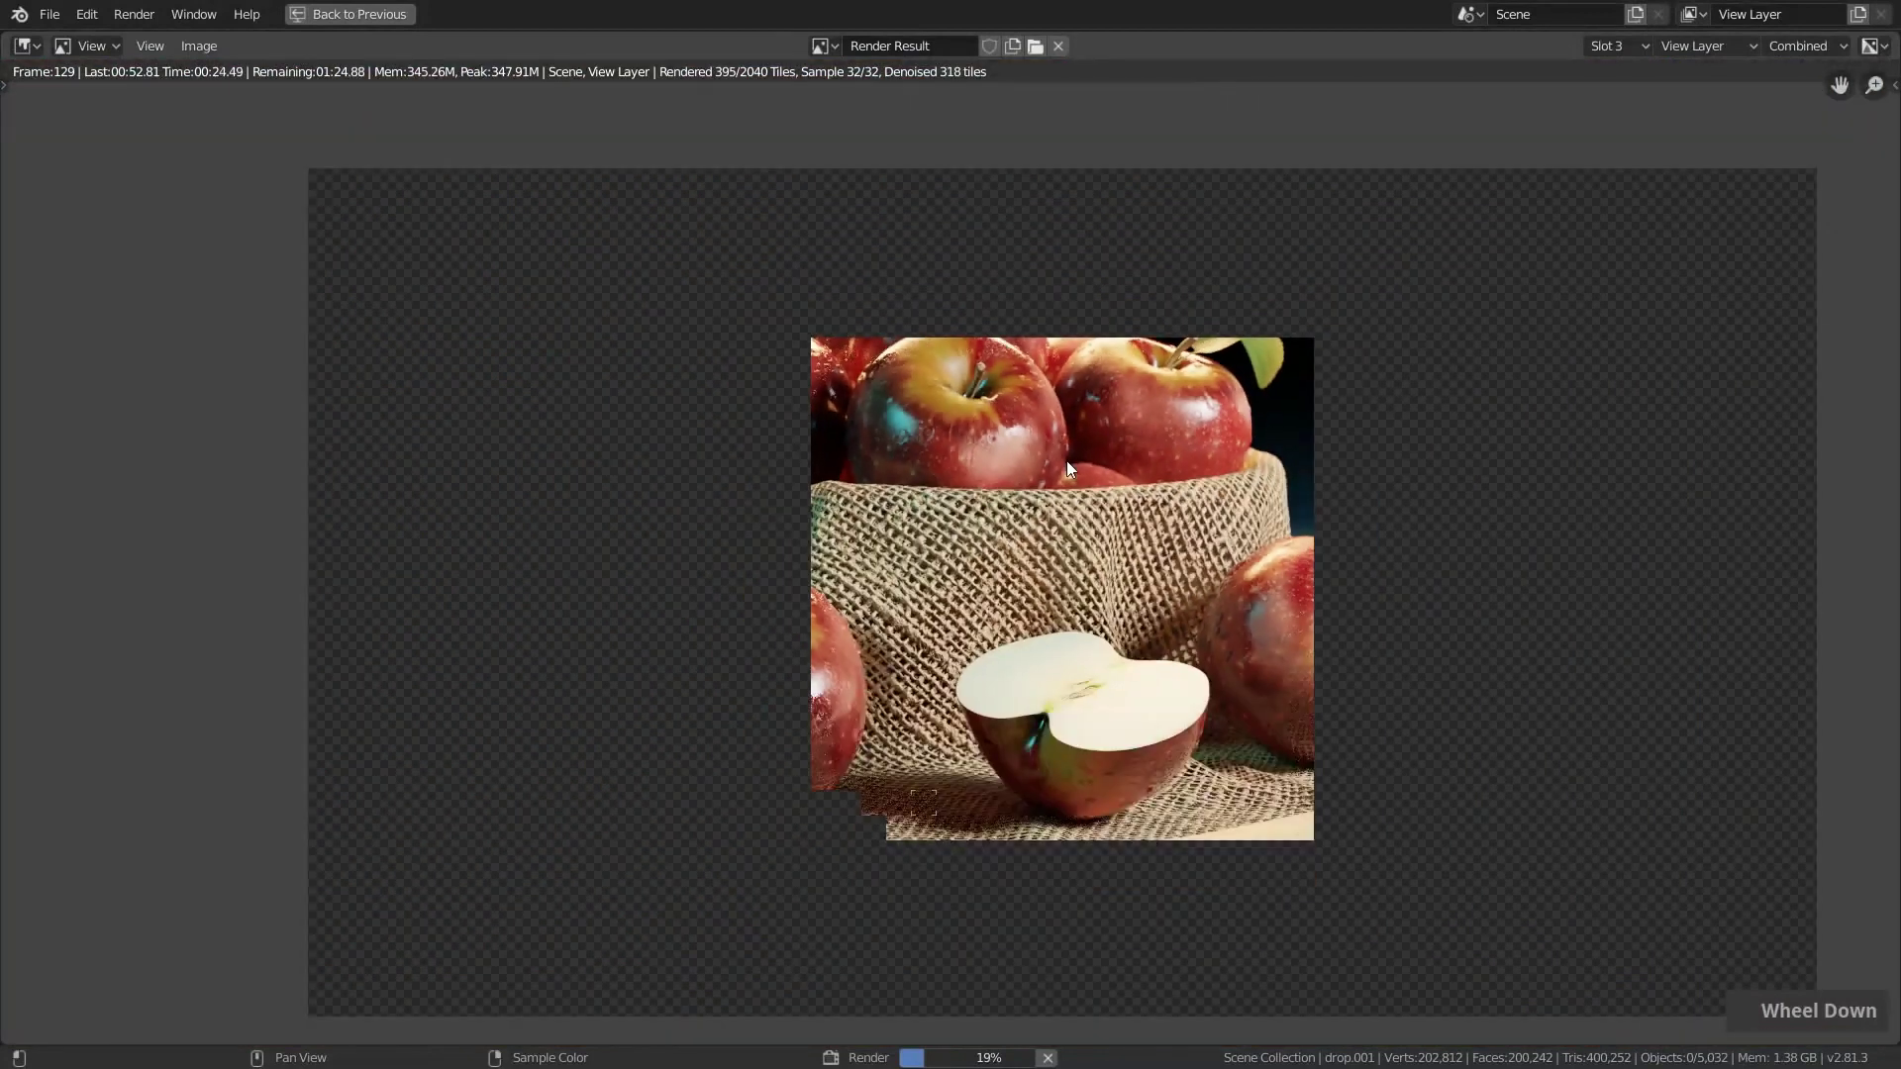
middle_drag(1066, 460, 1021, 484)
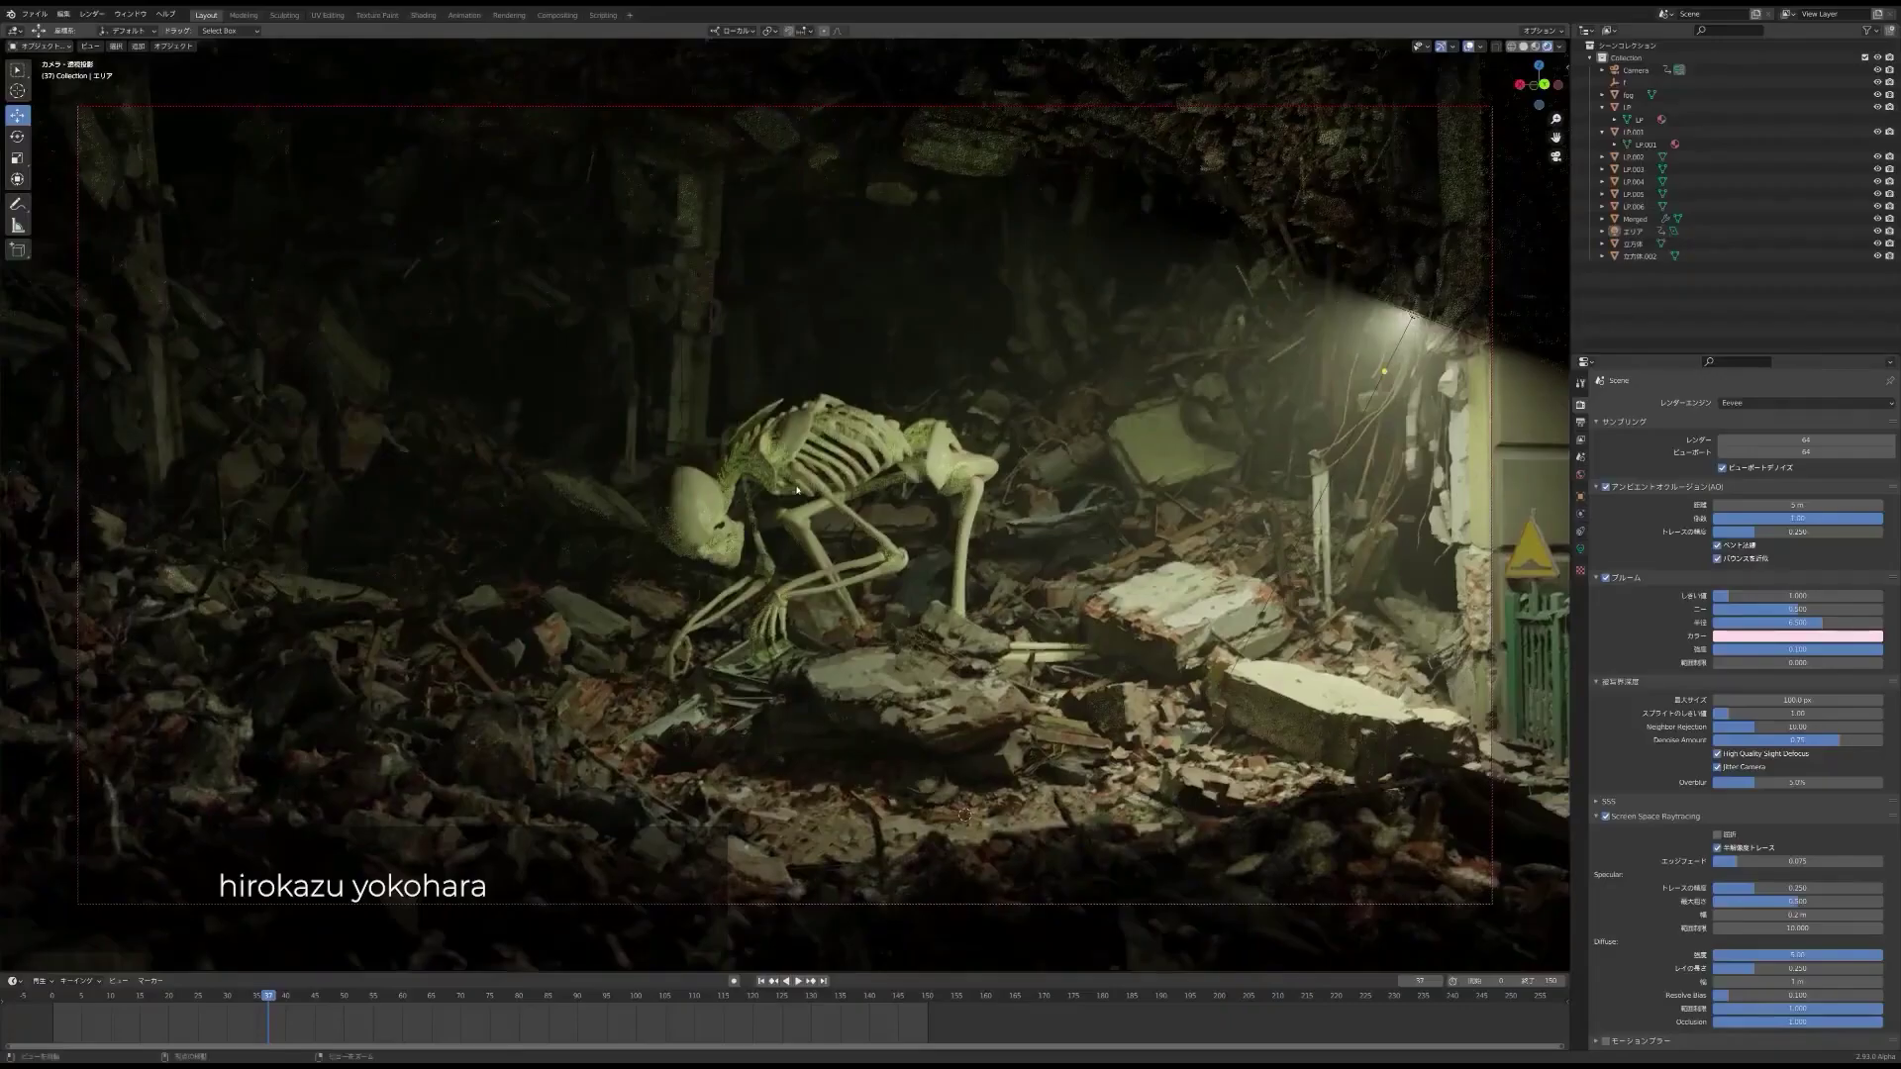
key(g)
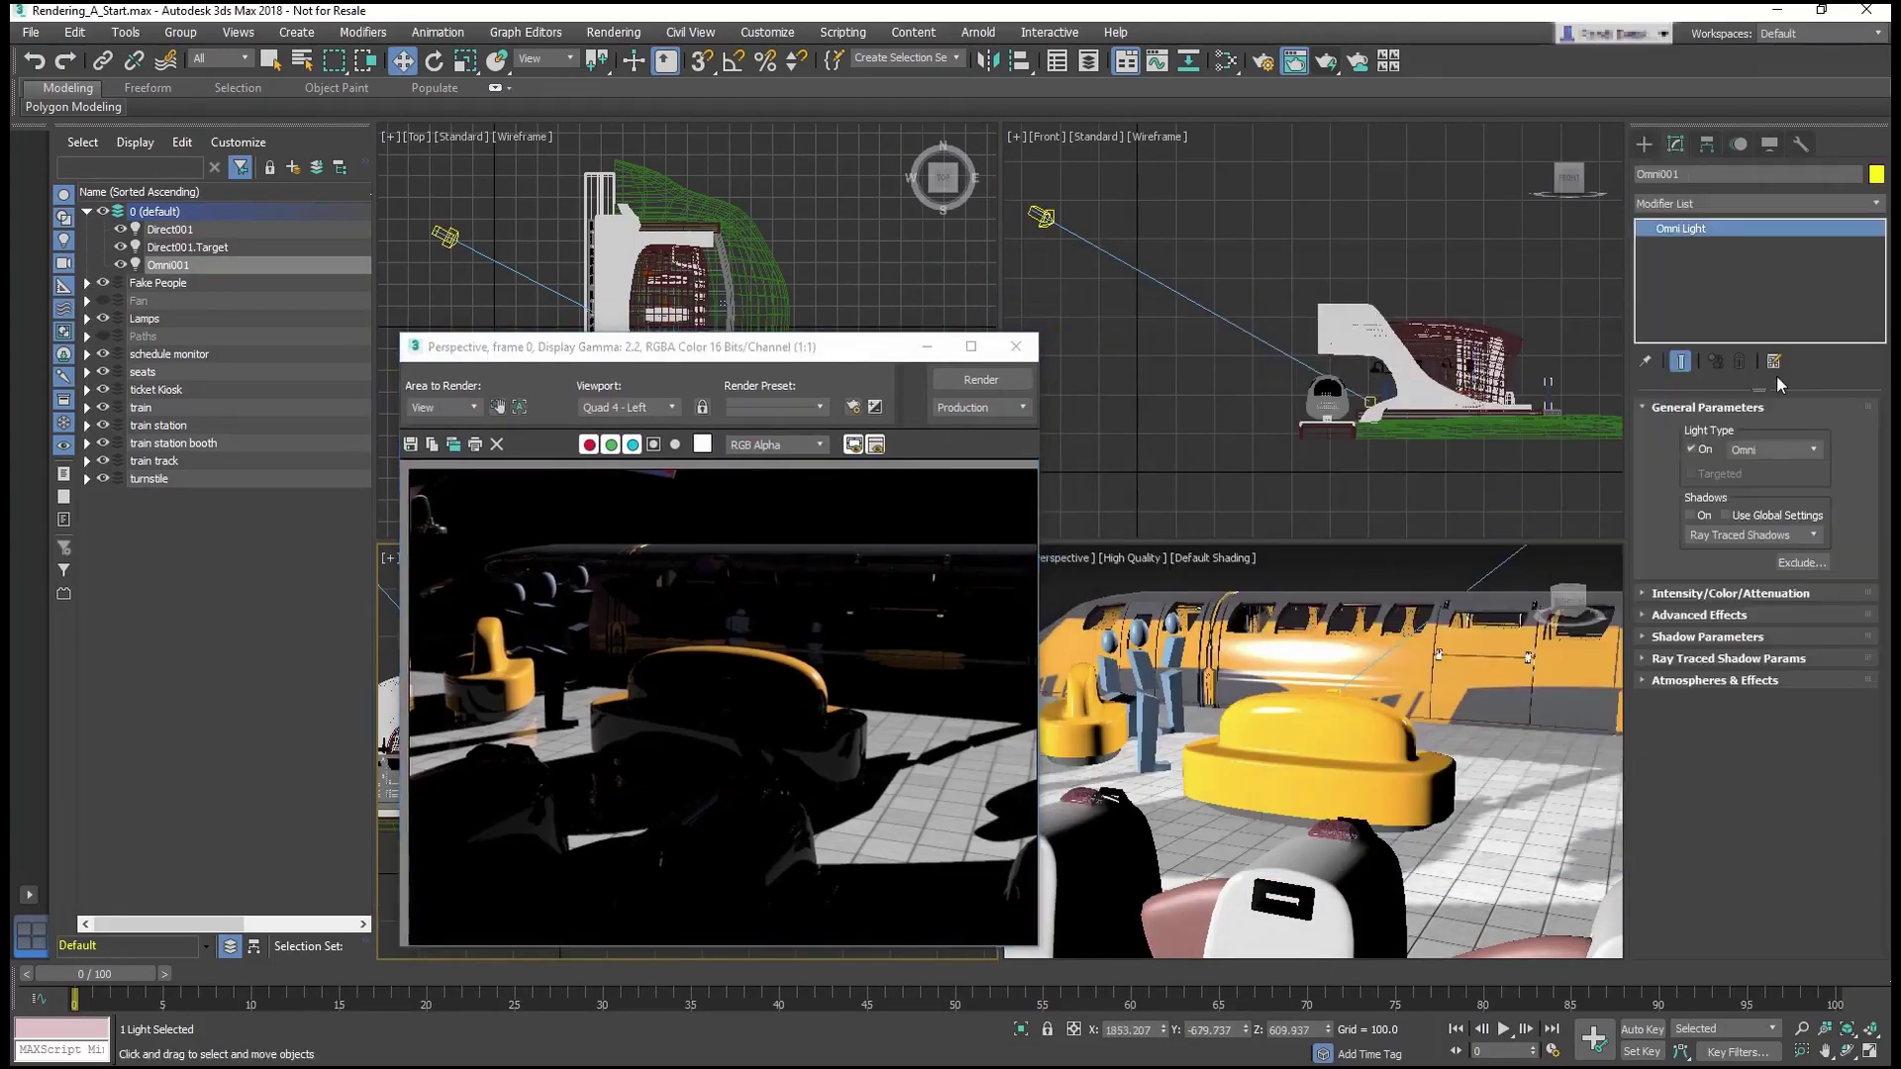
- Set the Omni light Multiplier to 0.35 and re-render the train station scene
text(0.35)
key(Return)
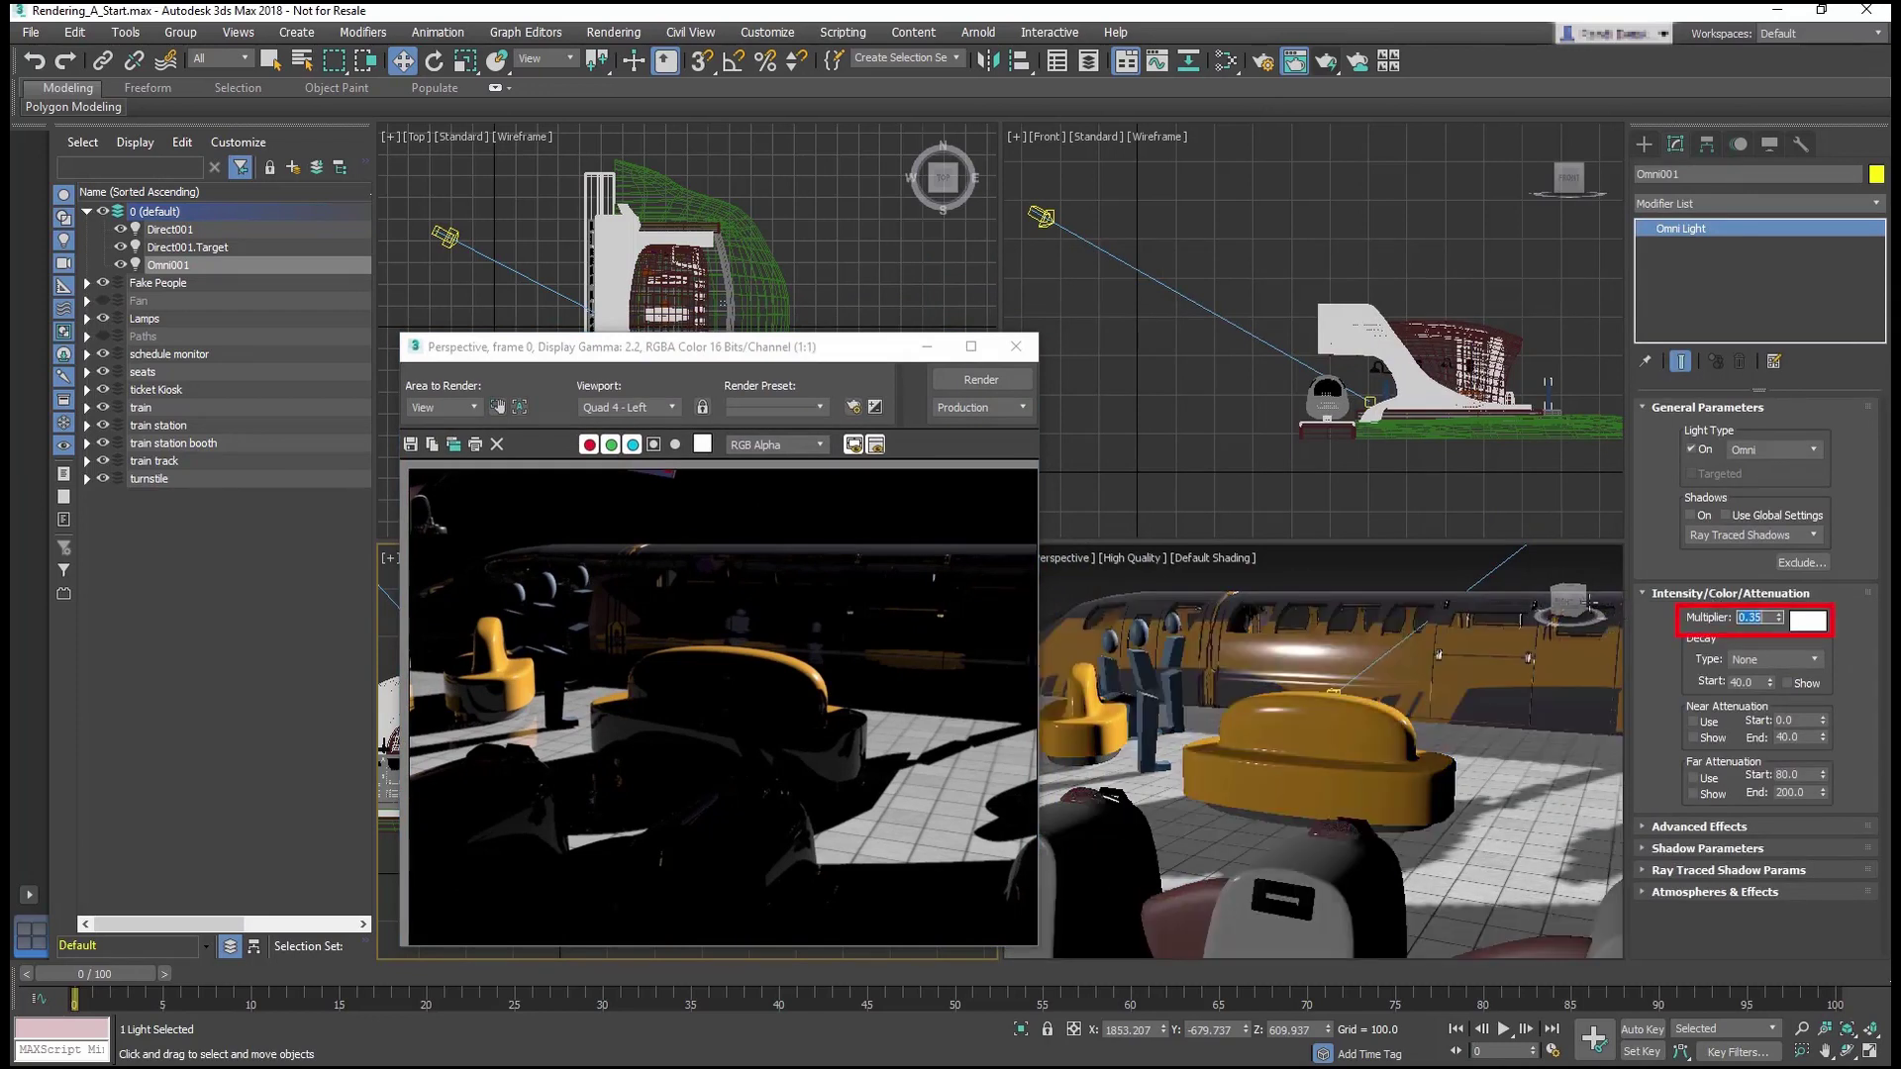
click(984, 383)
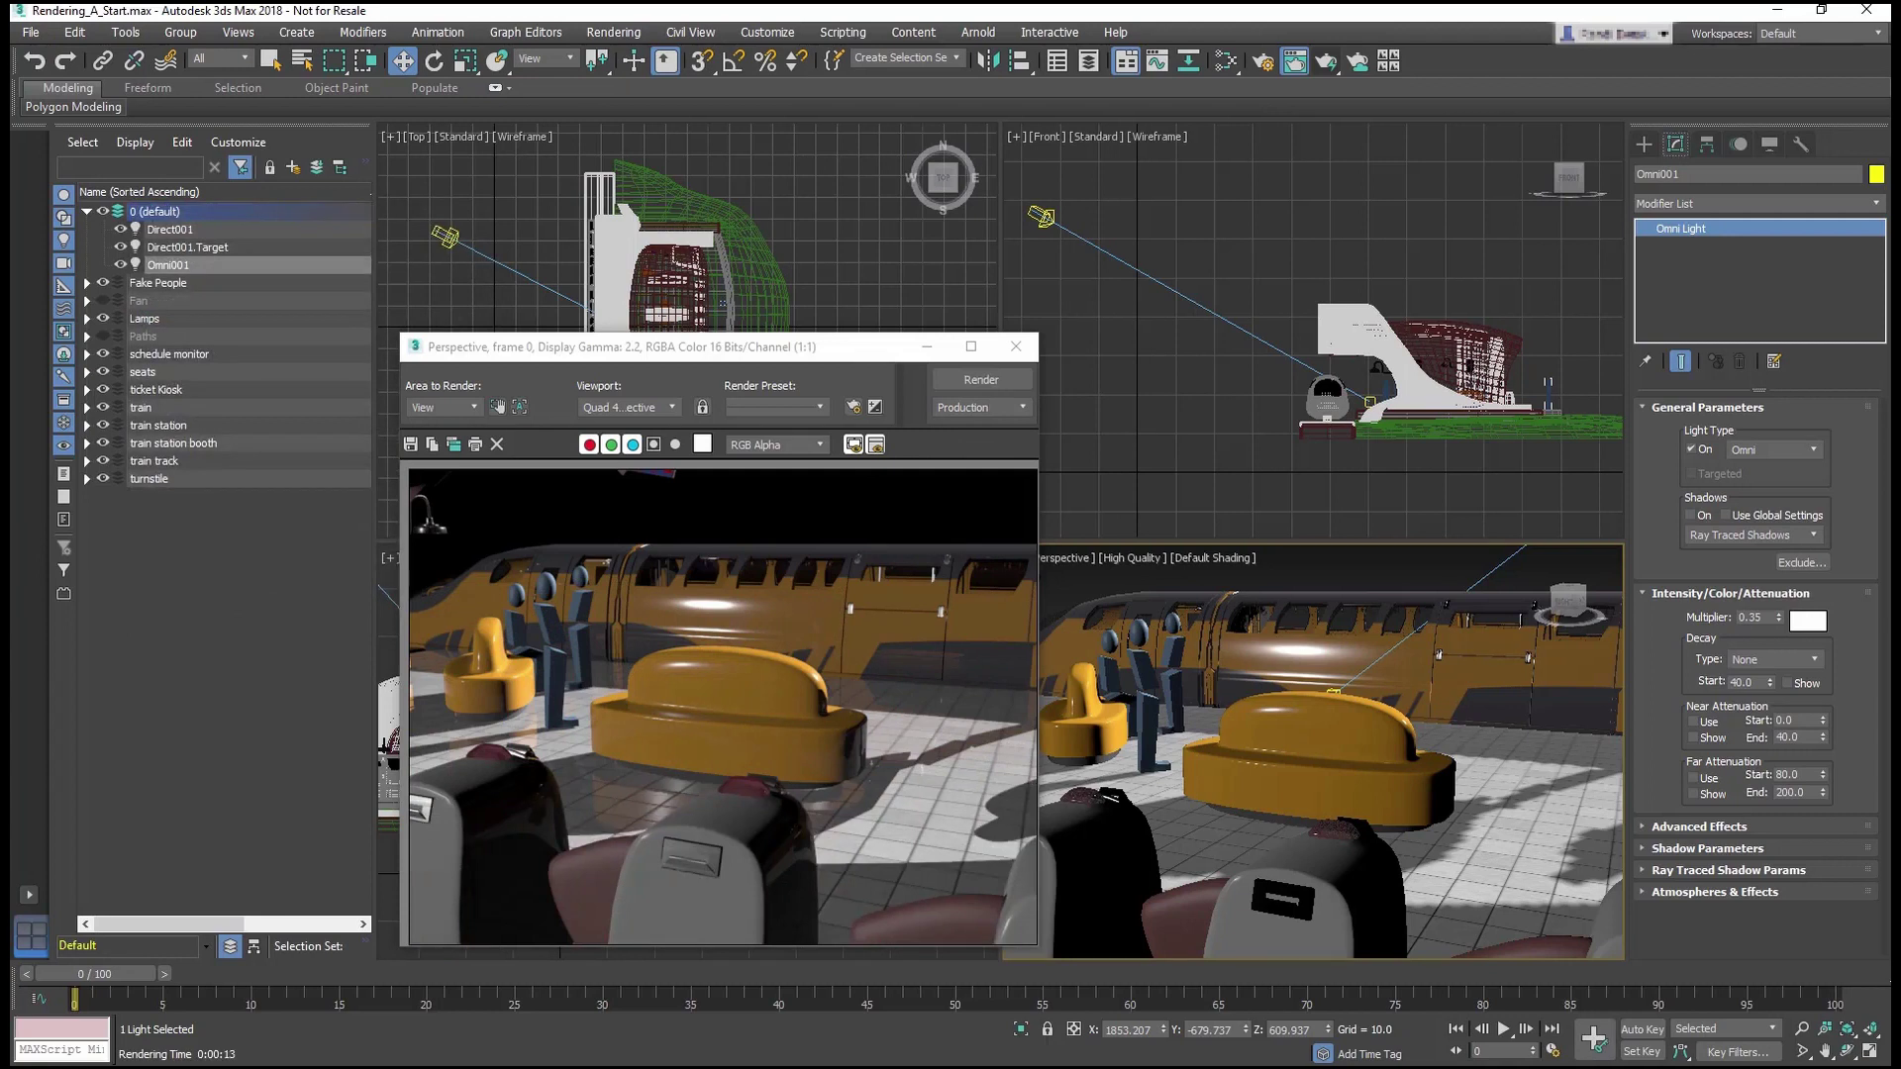
- Save the rendered image as Rendering_A_Final
drag(725, 344, 728, 263)
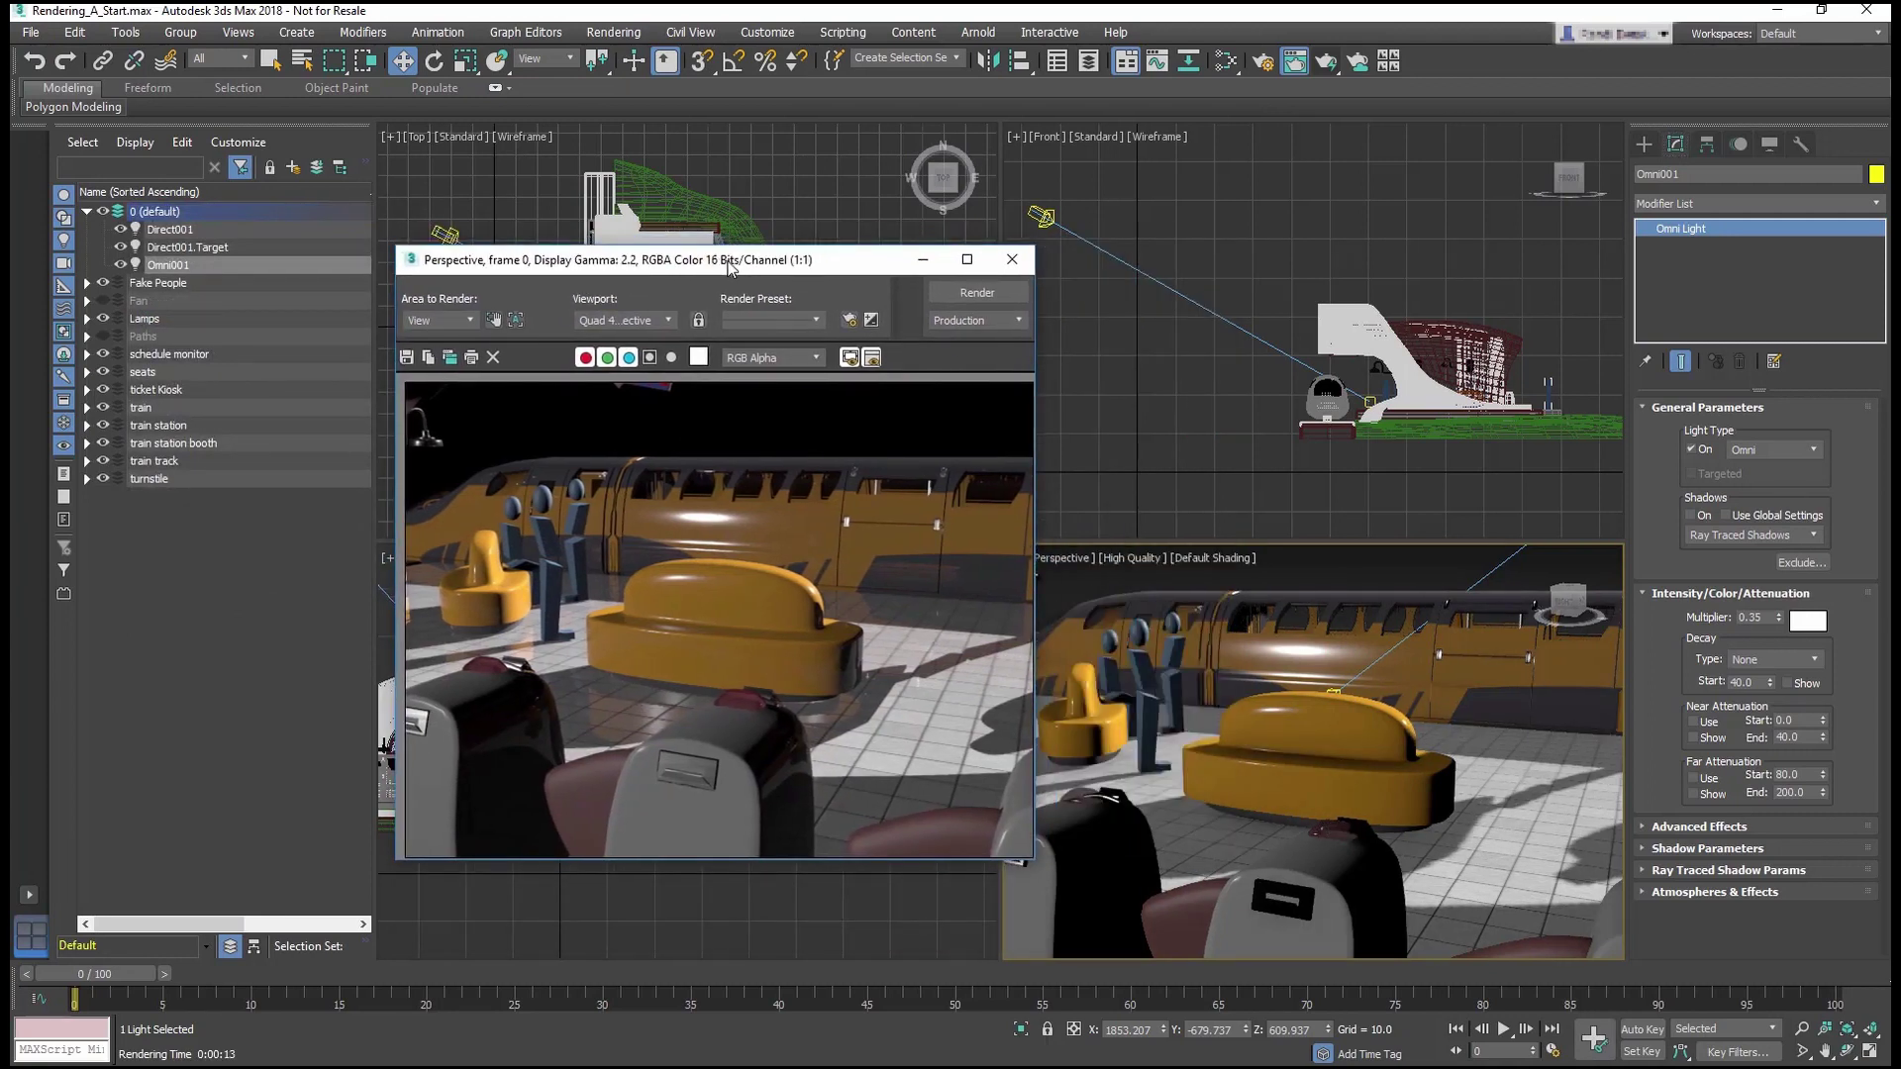
click(406, 357)
text(Rendering_A_Final)
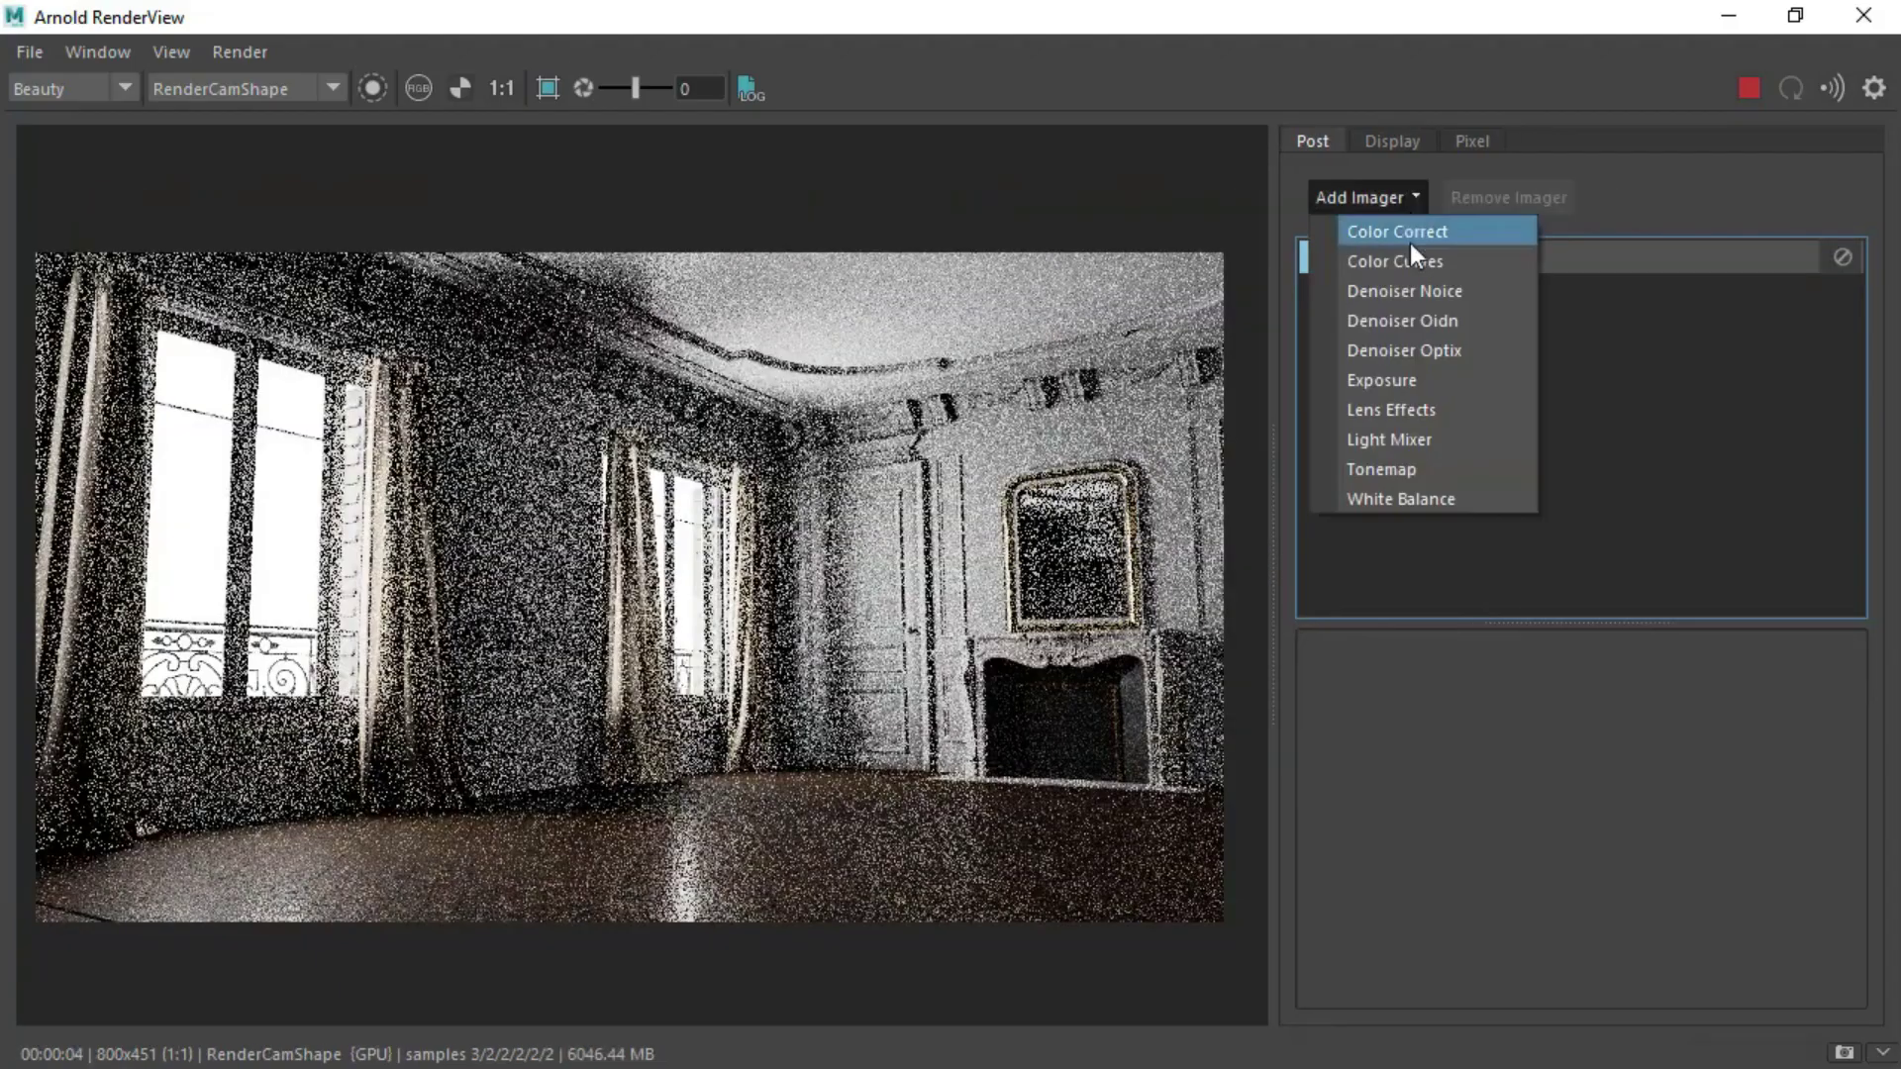
click(1404, 319)
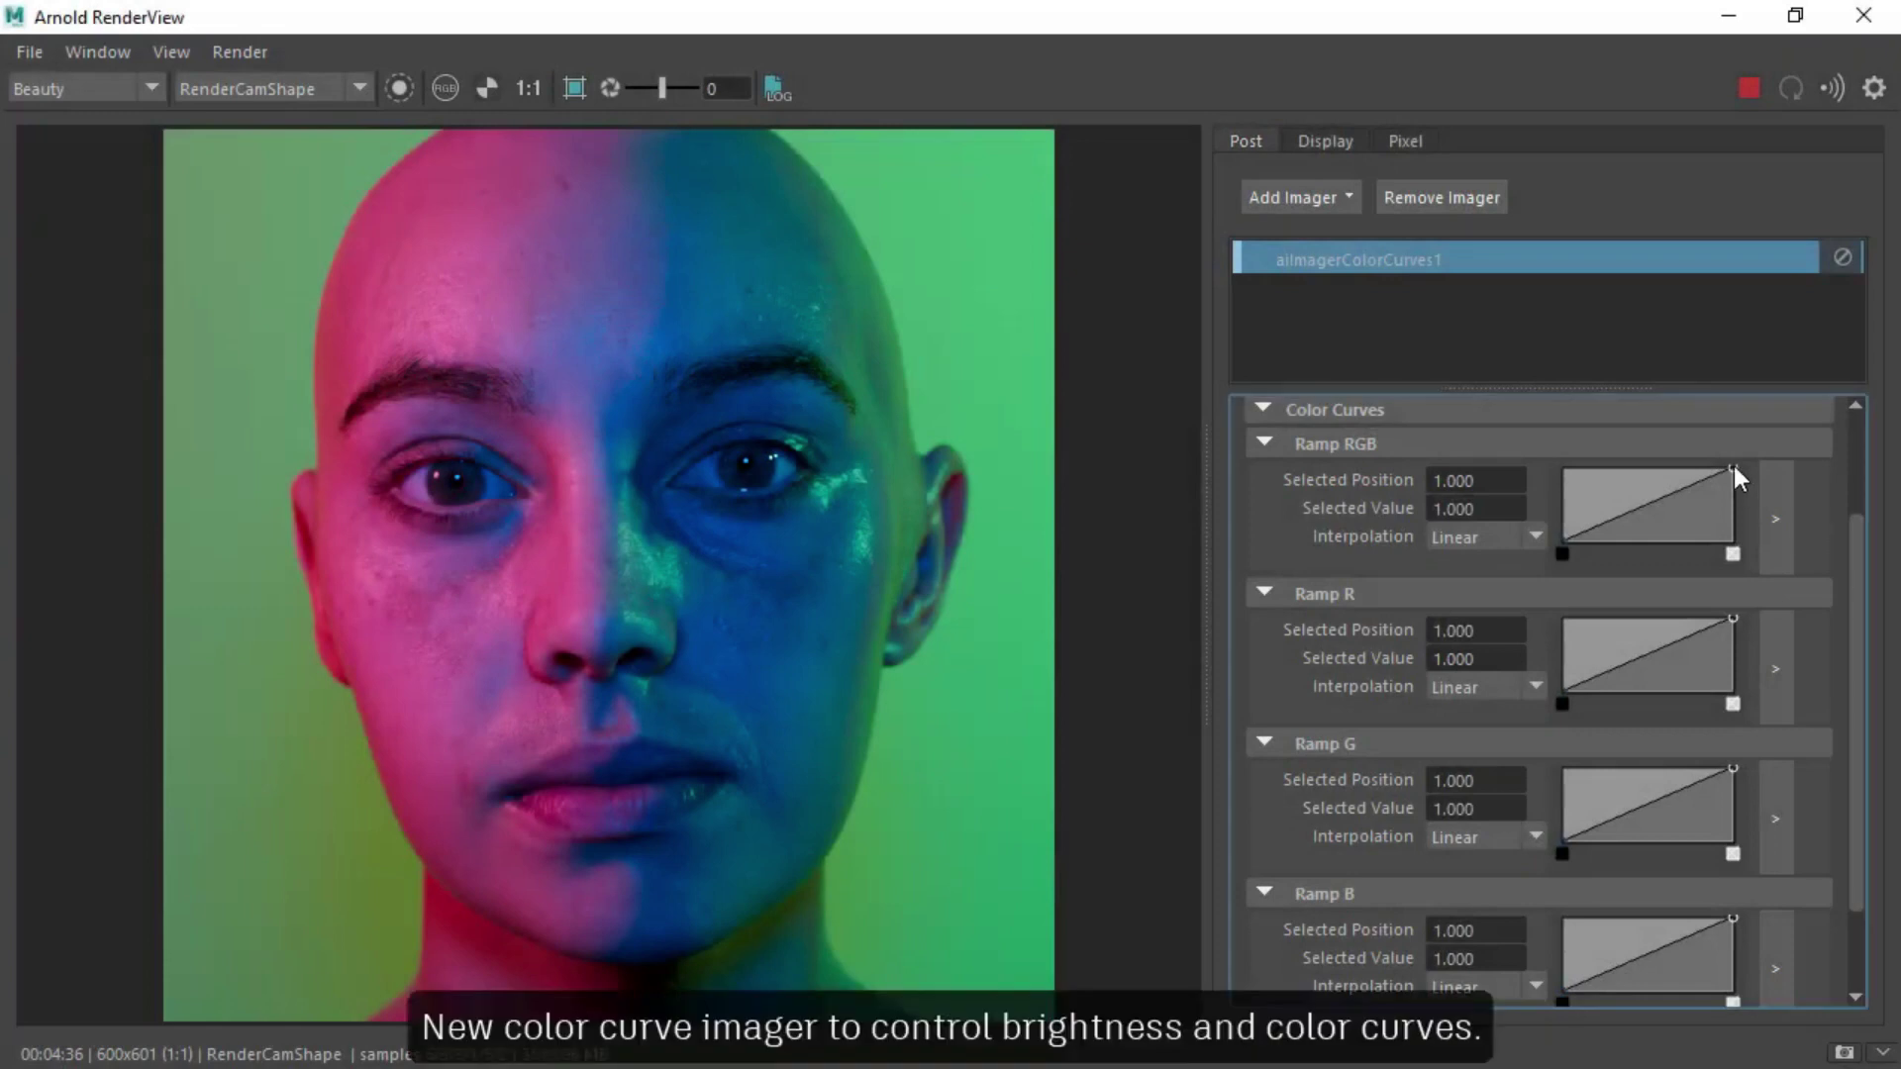
- Add a ColorCurves imager to the face render and lower the red and green curves
click(1679, 507)
drag(1732, 619, 1731, 693)
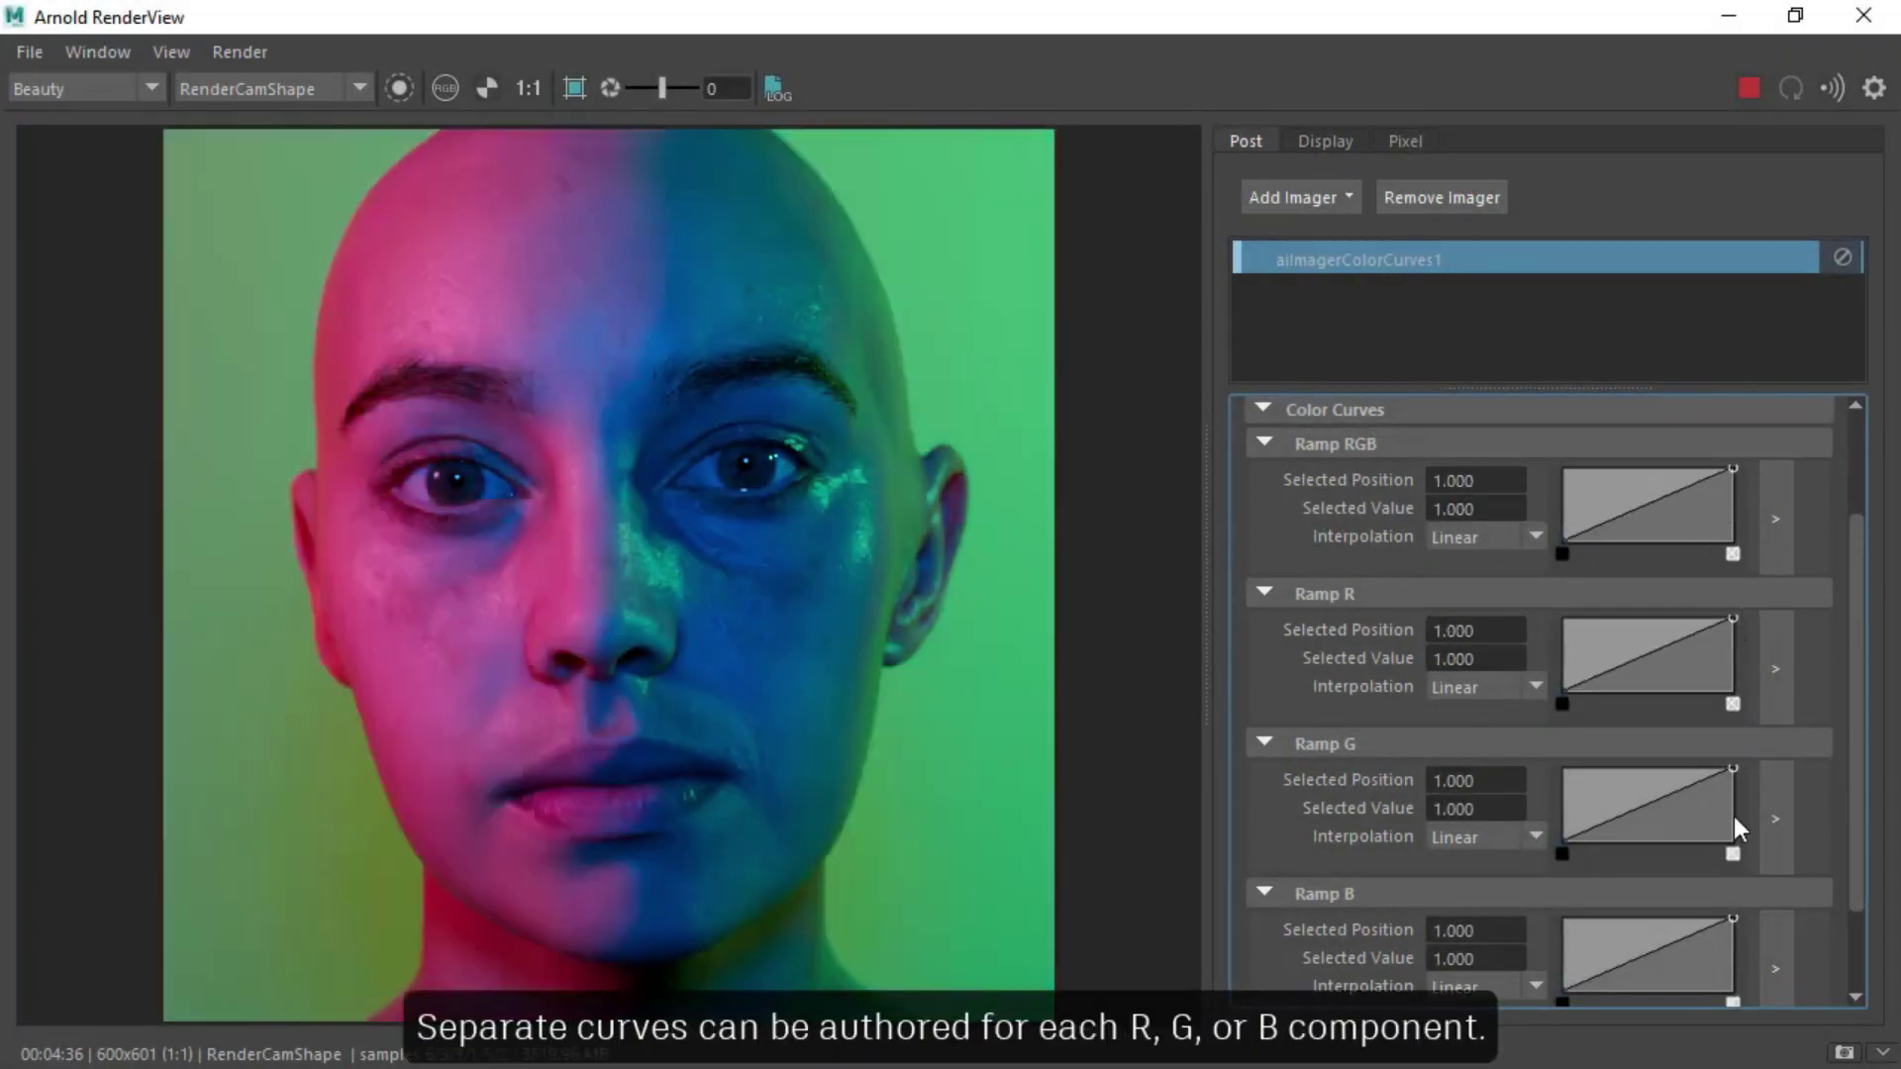
mouse_move(1732, 816)
mouse_down()
mouse_move(1596, 787)
mouse_move(1694, 824)
mouse_move(1738, 745)
mouse_move(1608, 830)
mouse_move(1738, 866)
mouse_move(1732, 804)
mouse_up()
- Set the Lego shot's Tonemap imager mode to lut
scroll(1732, 804, down, 2)
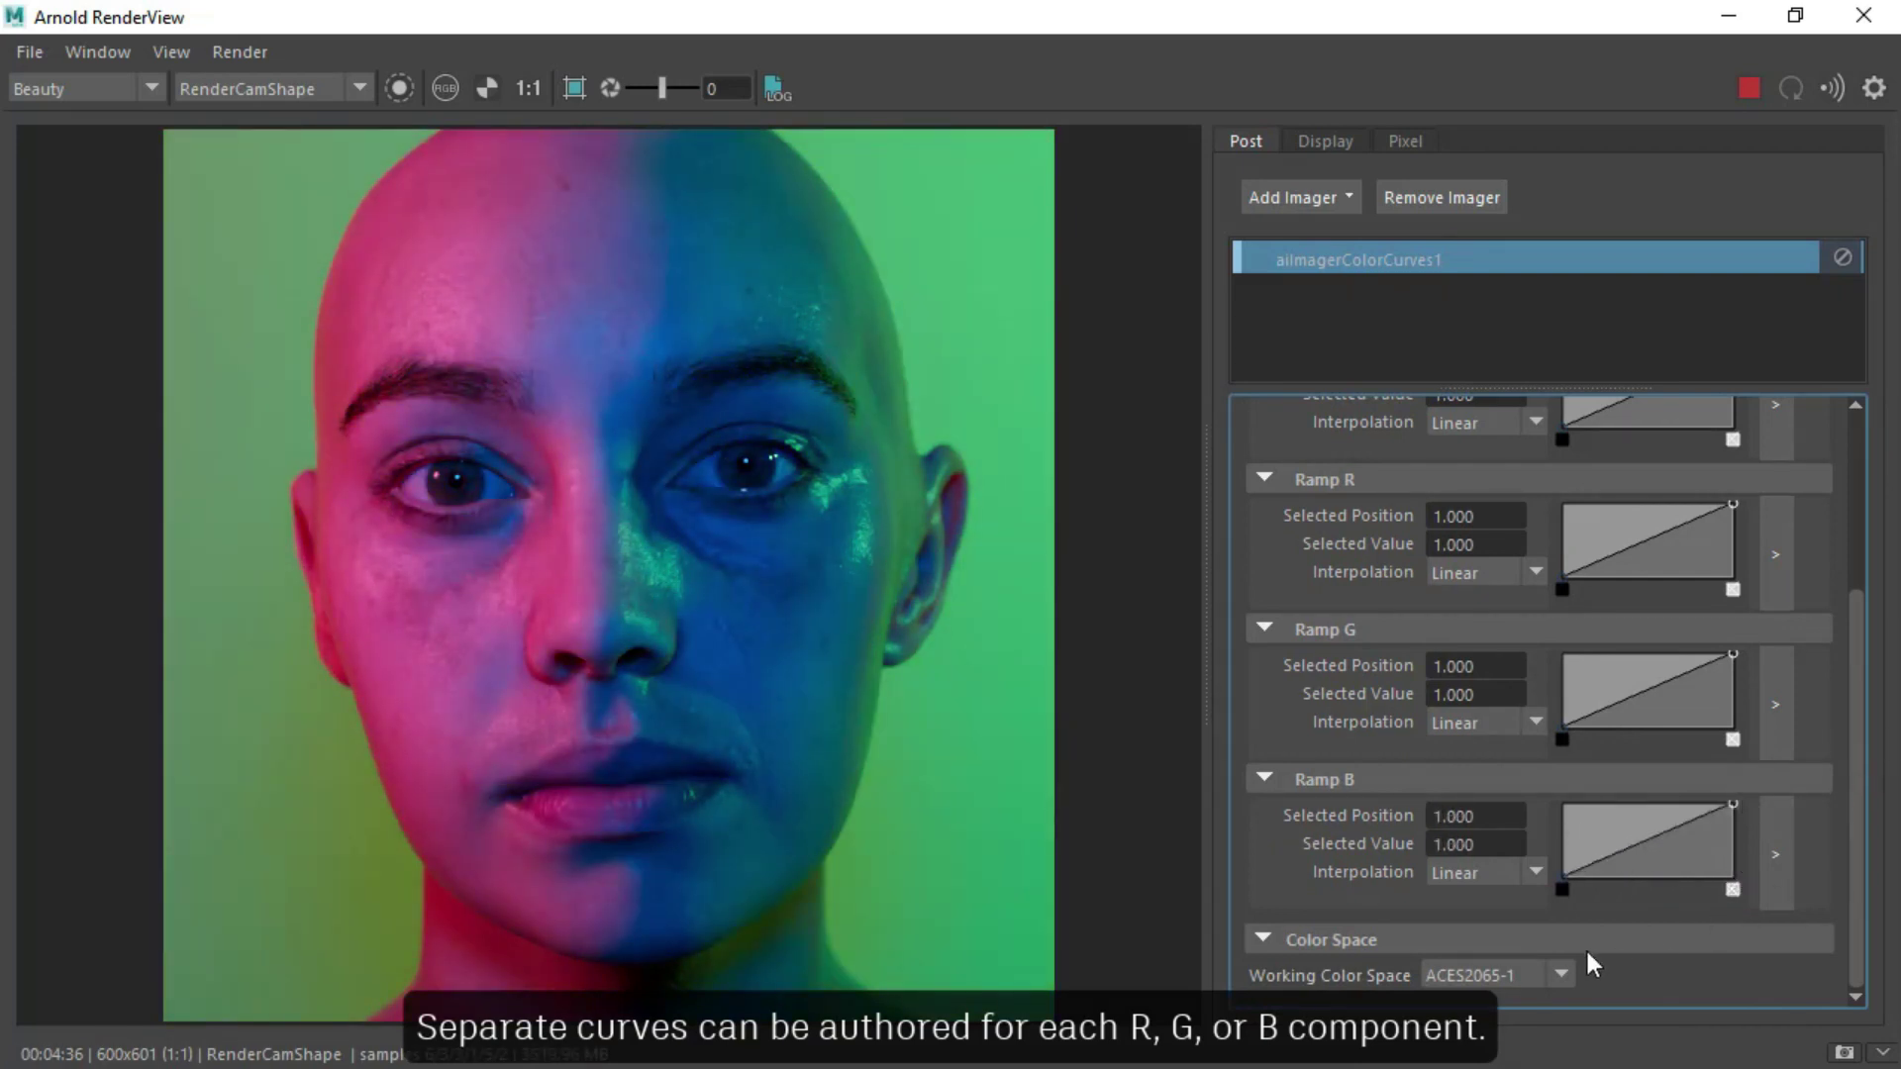
click(1562, 974)
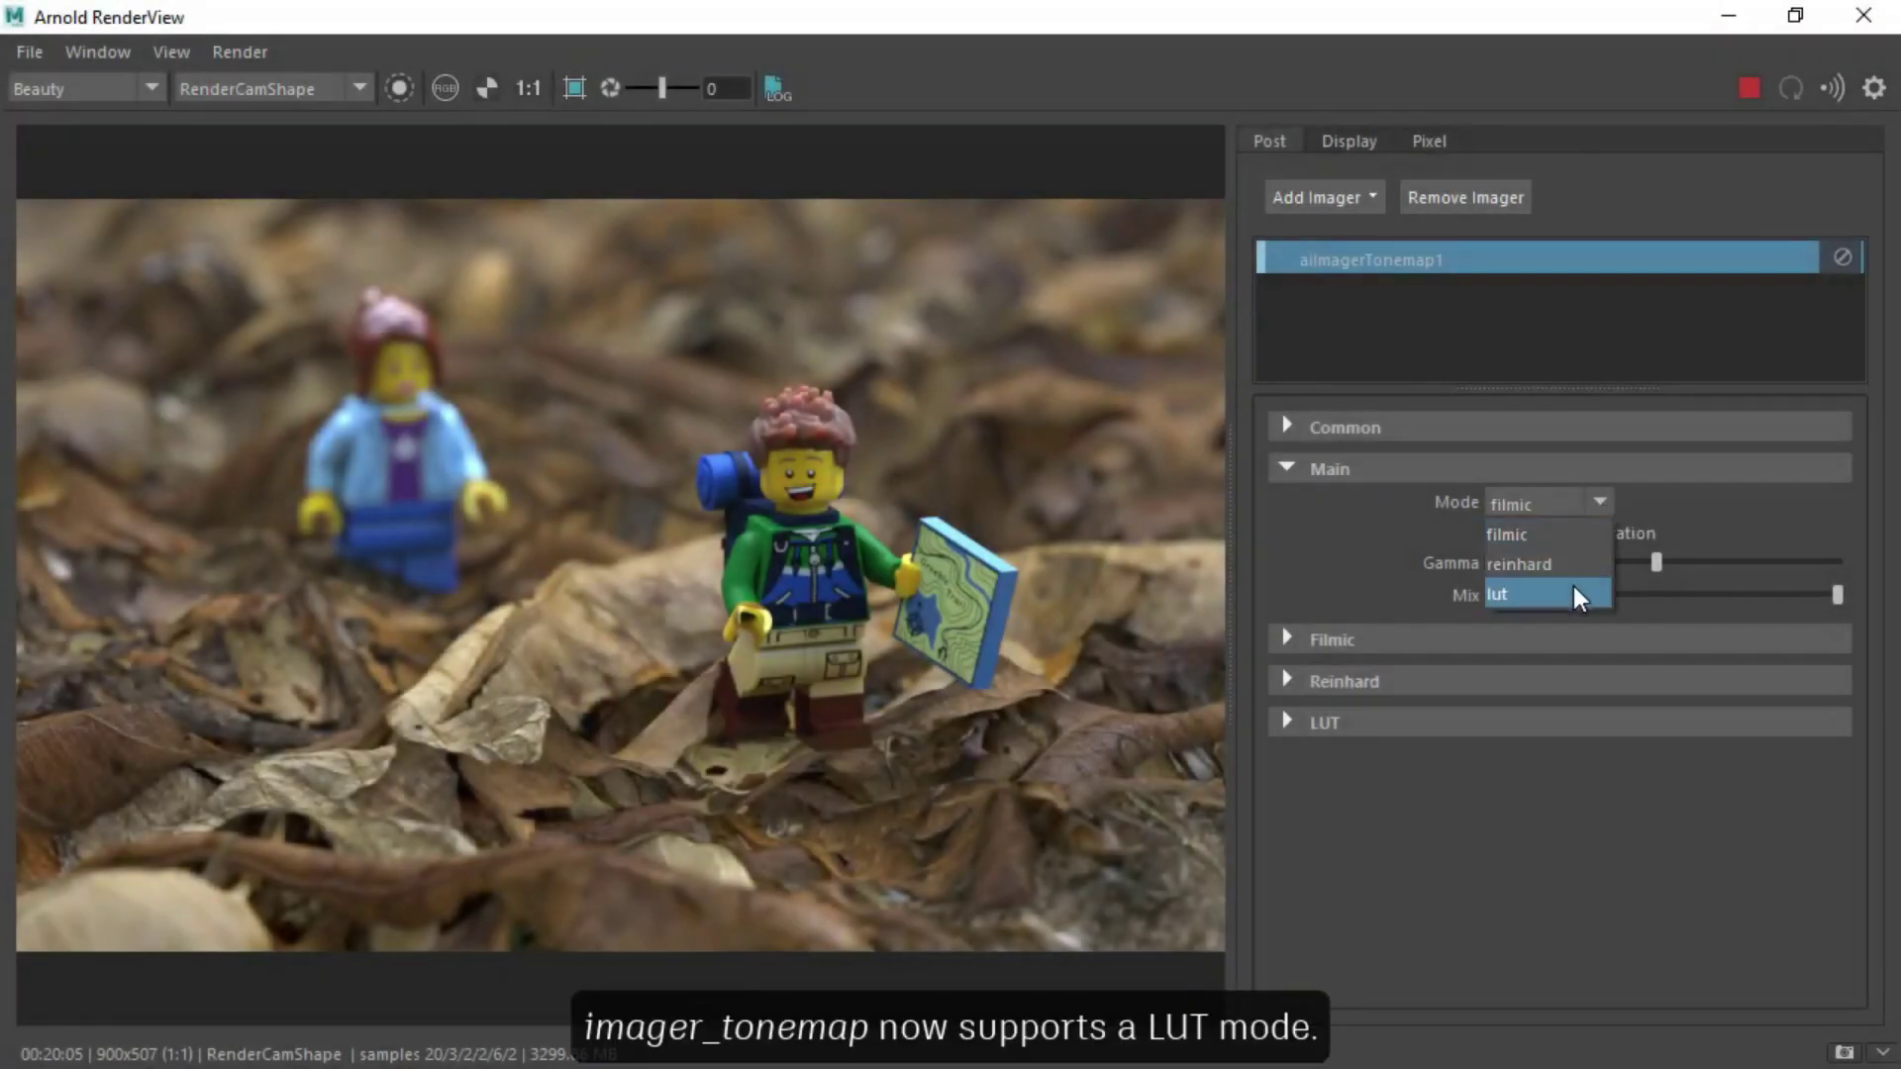
click(1574, 596)
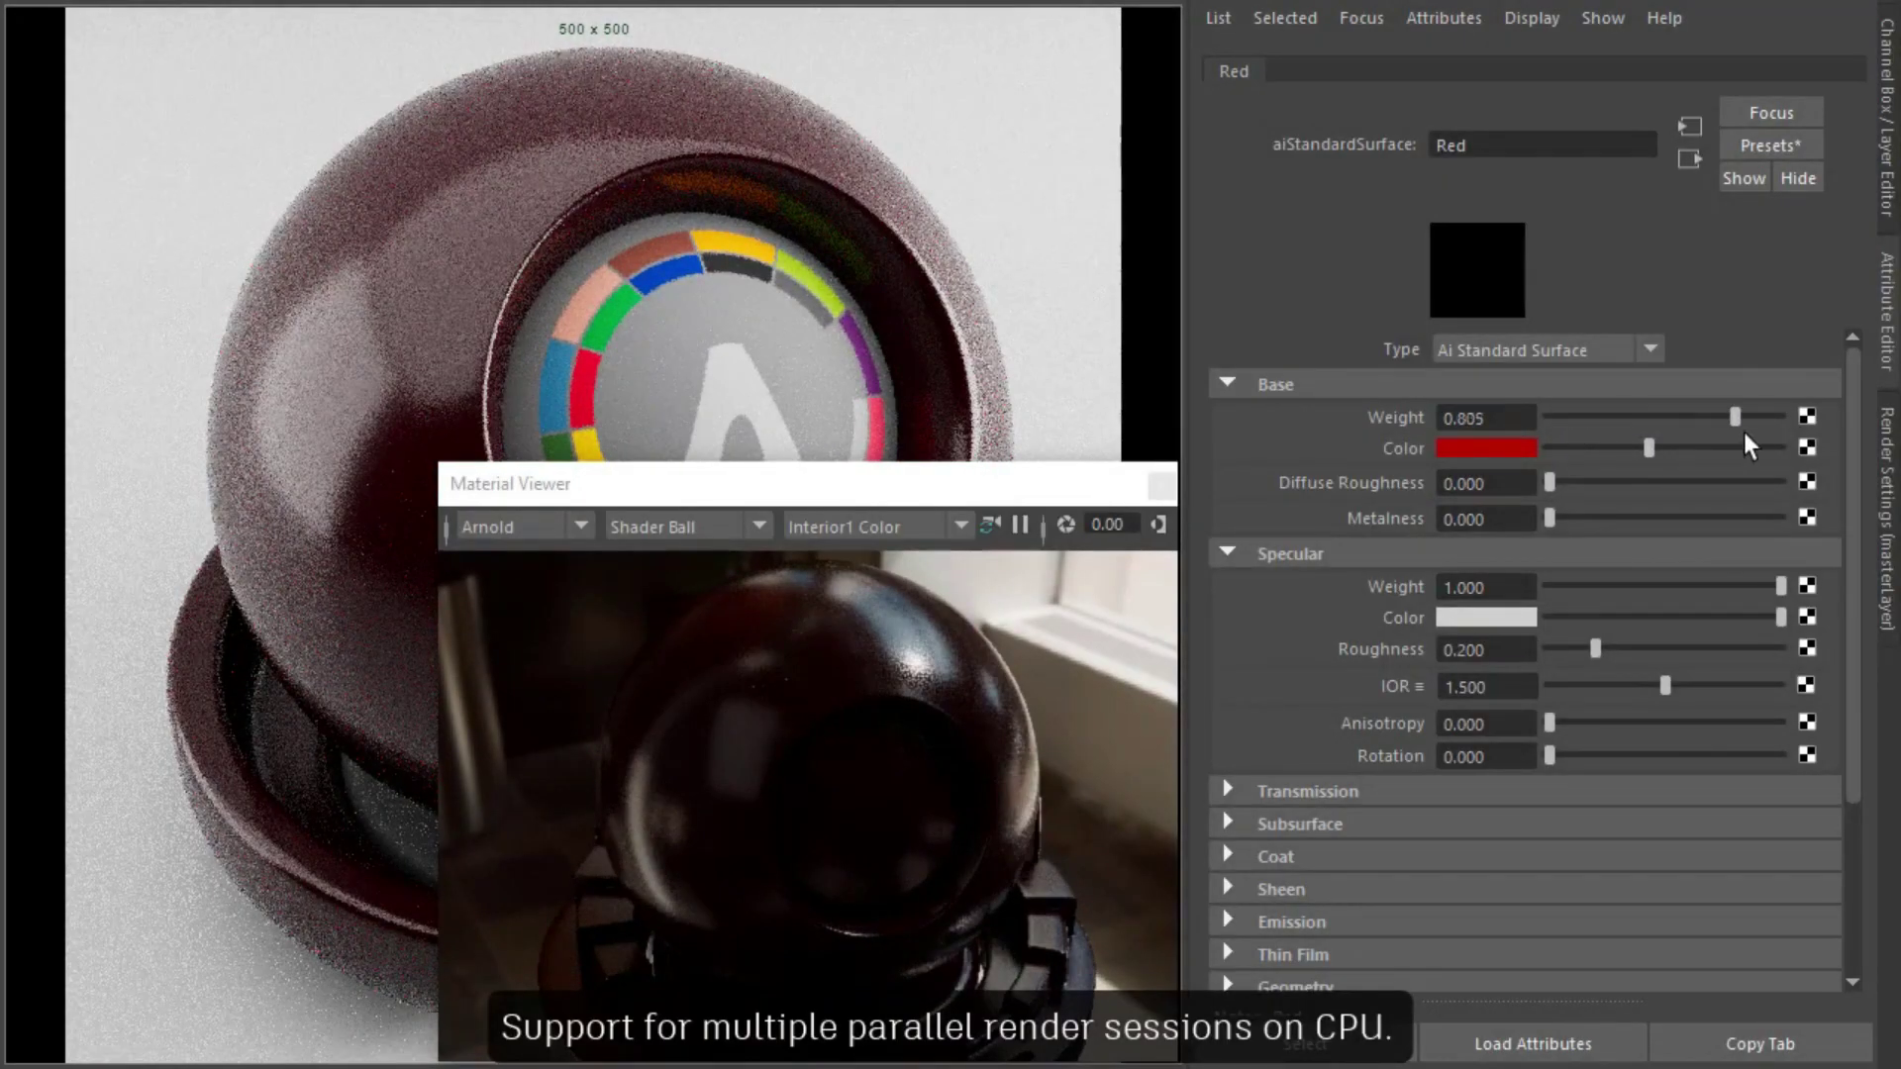
- Recolour the shader ball white, yellow, then green from the Color History swatches
click(1497, 449)
click(1386, 388)
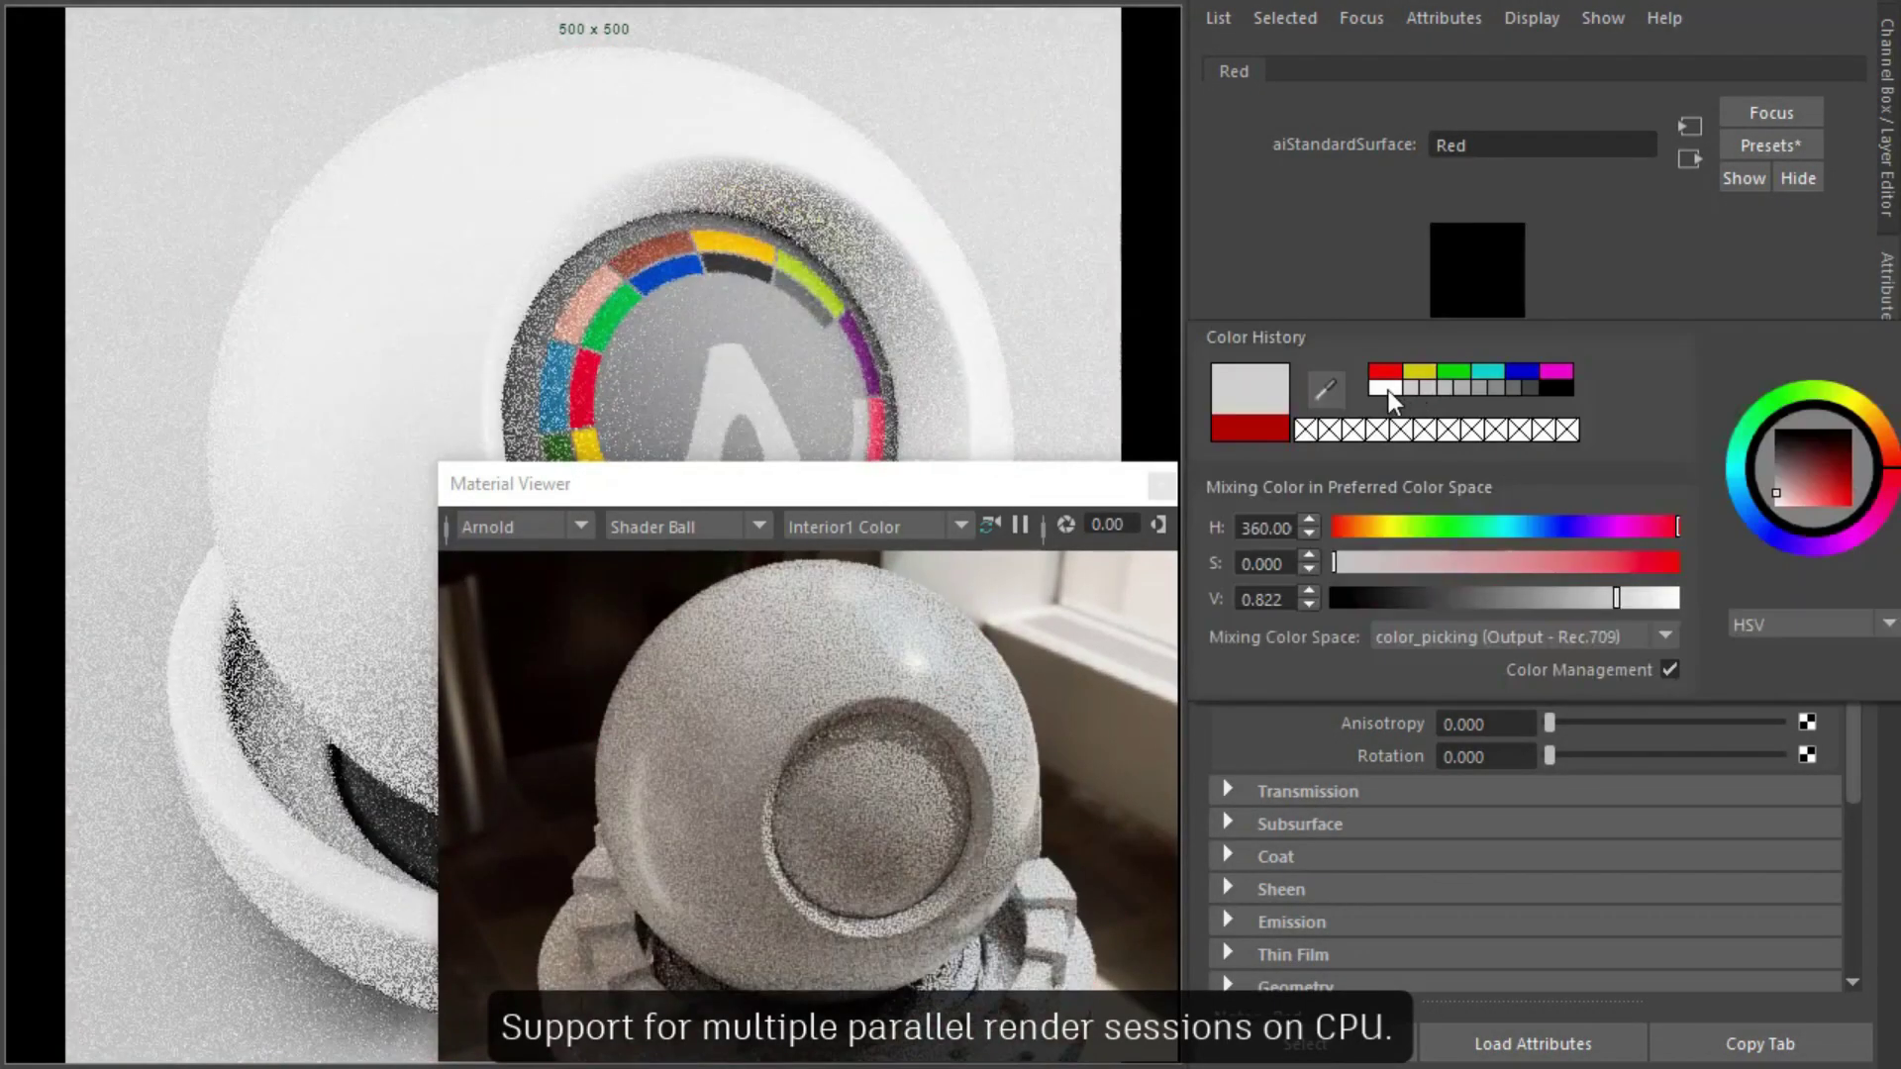
click(1418, 371)
click(1454, 370)
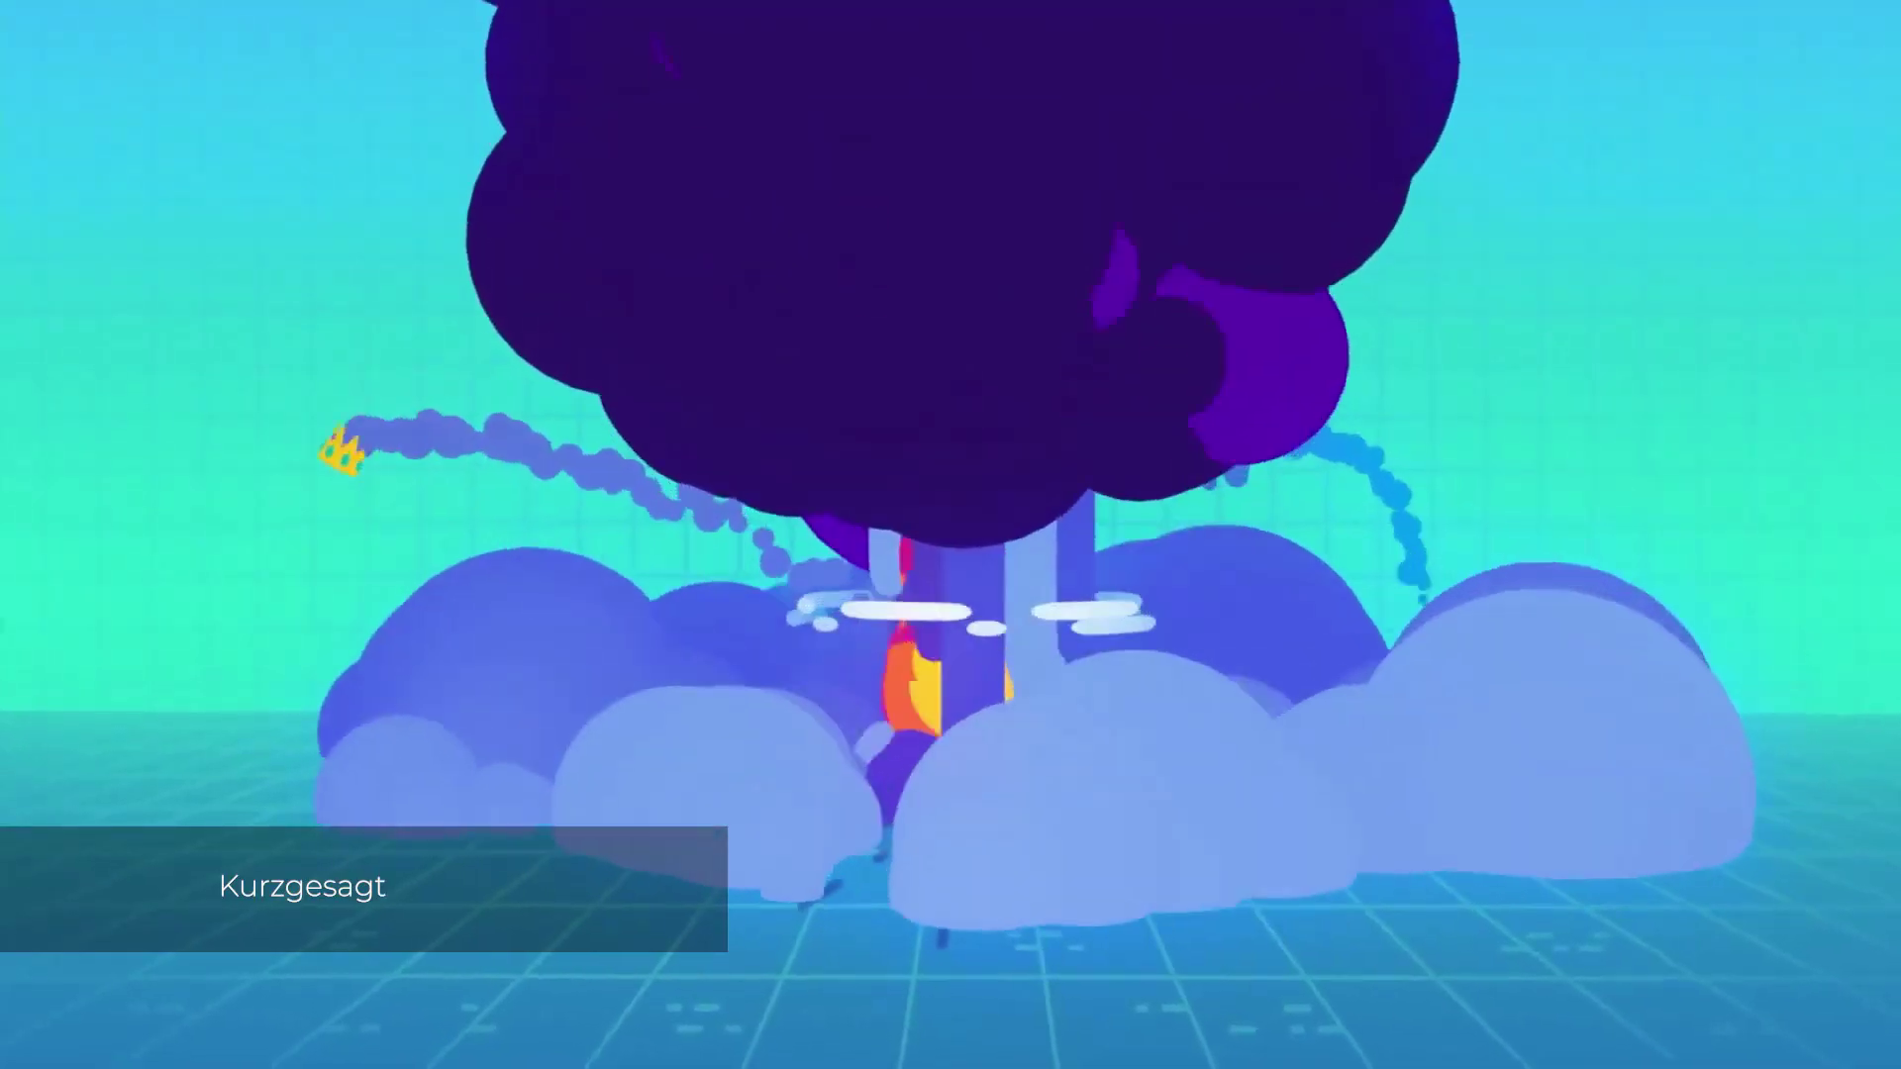